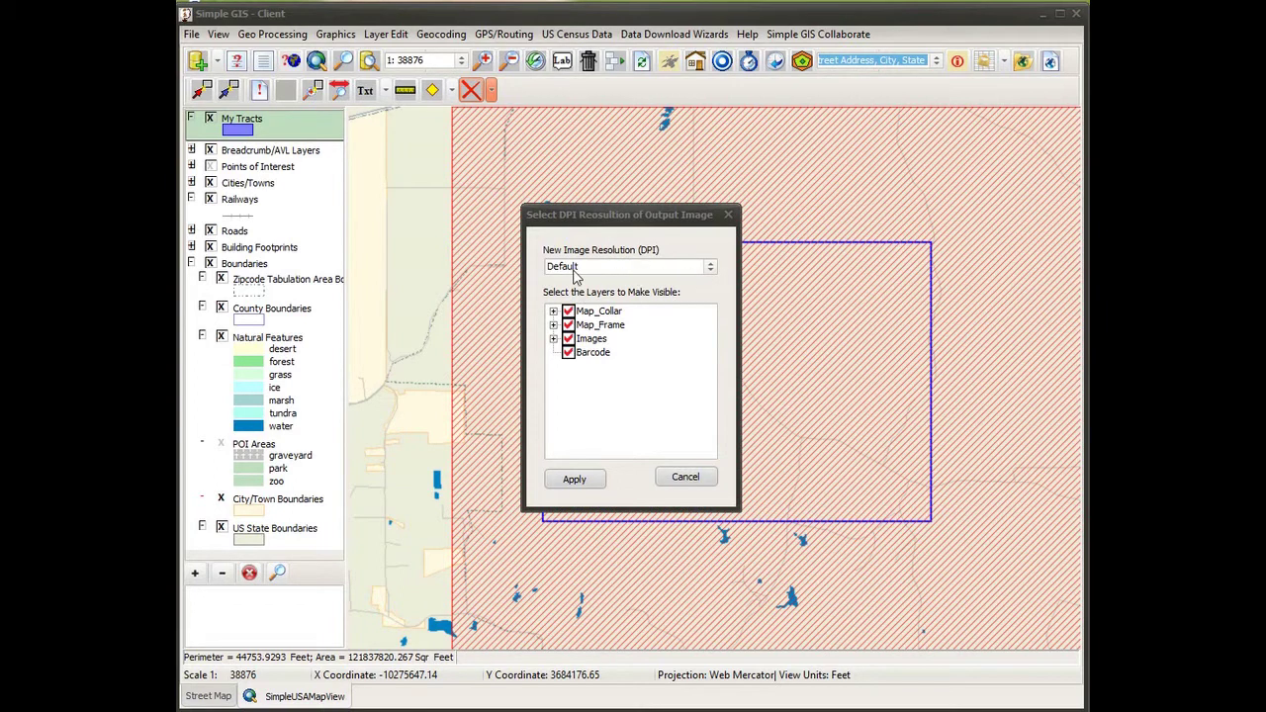
Set the output image resolution to 200 DPI and expand the Map_Collar and Map_Frame layer groups
{"action": "left_click", "coordinate": [710, 269]}
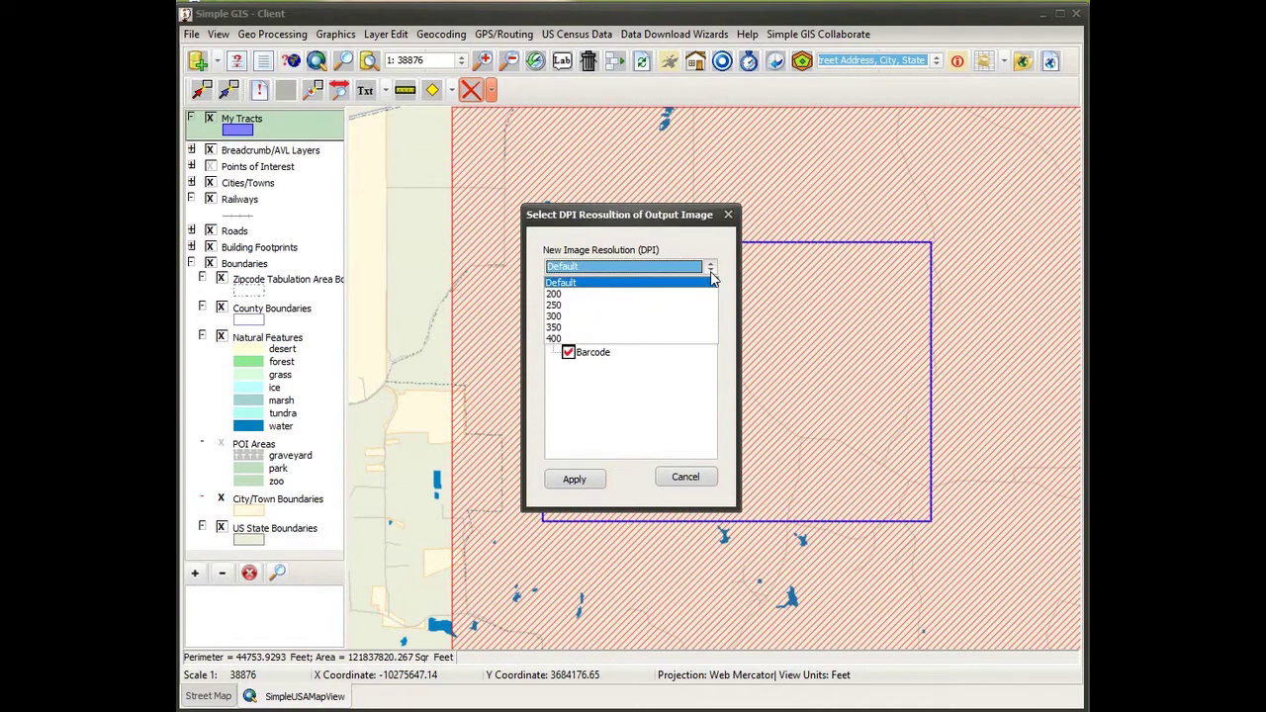
{"action": "left_click", "coordinate": [555, 295]}
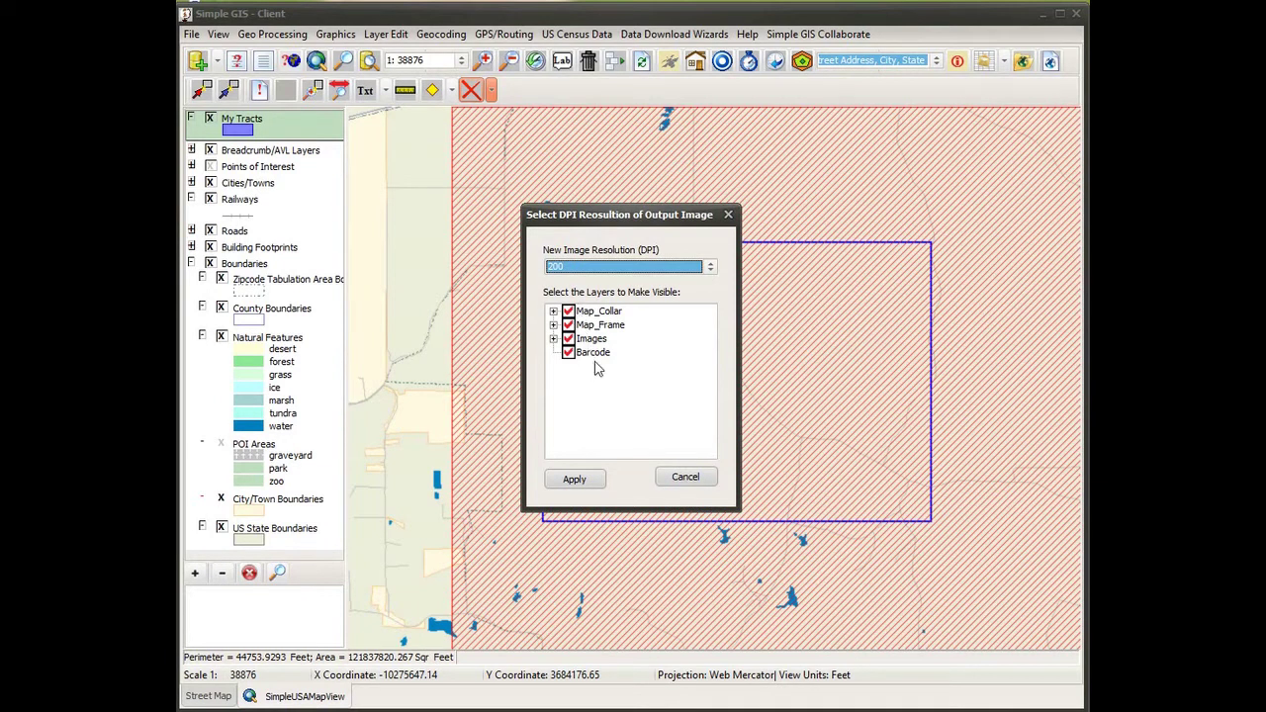
{"action": "left_click", "coordinate": [554, 311]}
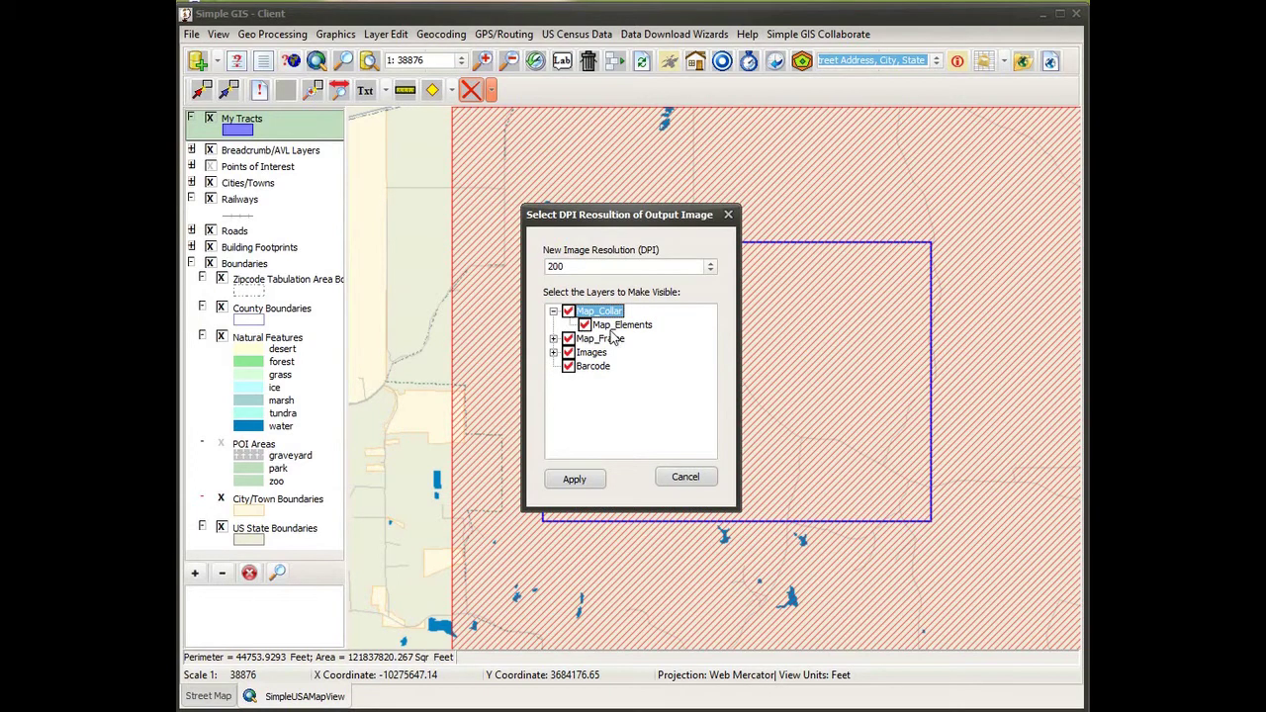
{"action": "left_click", "coordinate": [554, 339]}
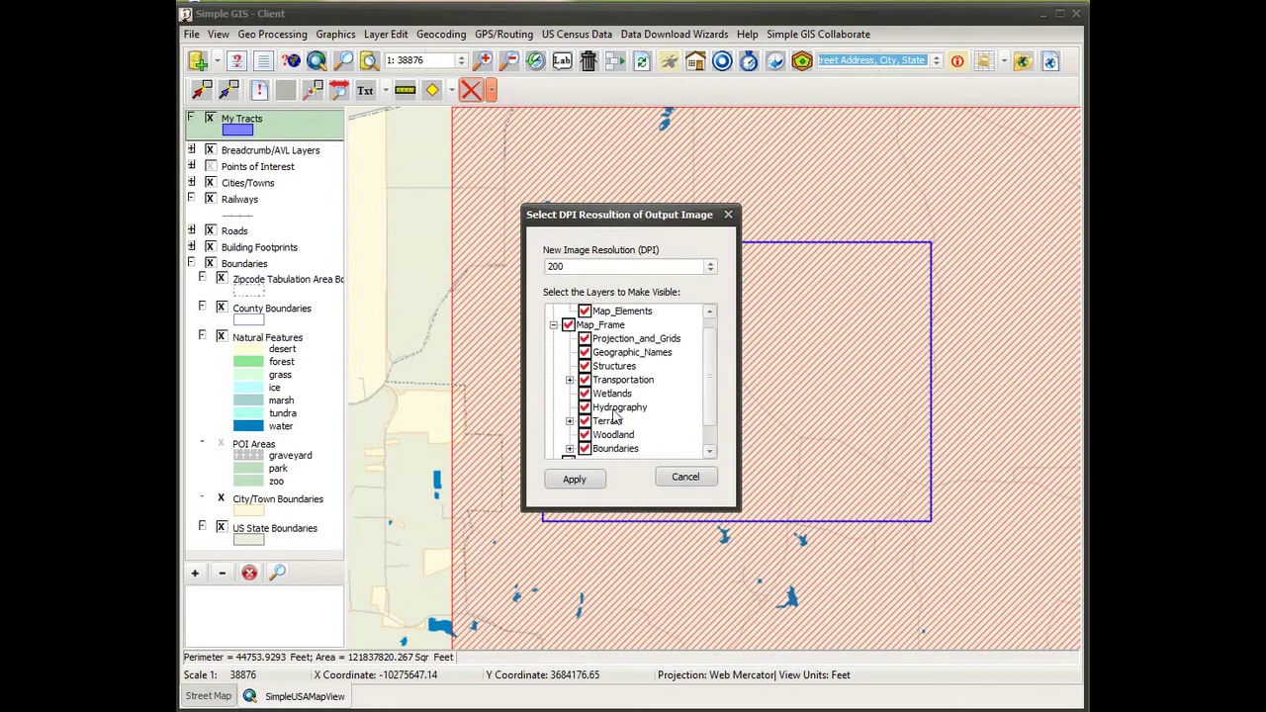
{"action": "scroll", "coordinate": [621, 373], "scroll_direction": "down", "scroll_amount": 1}
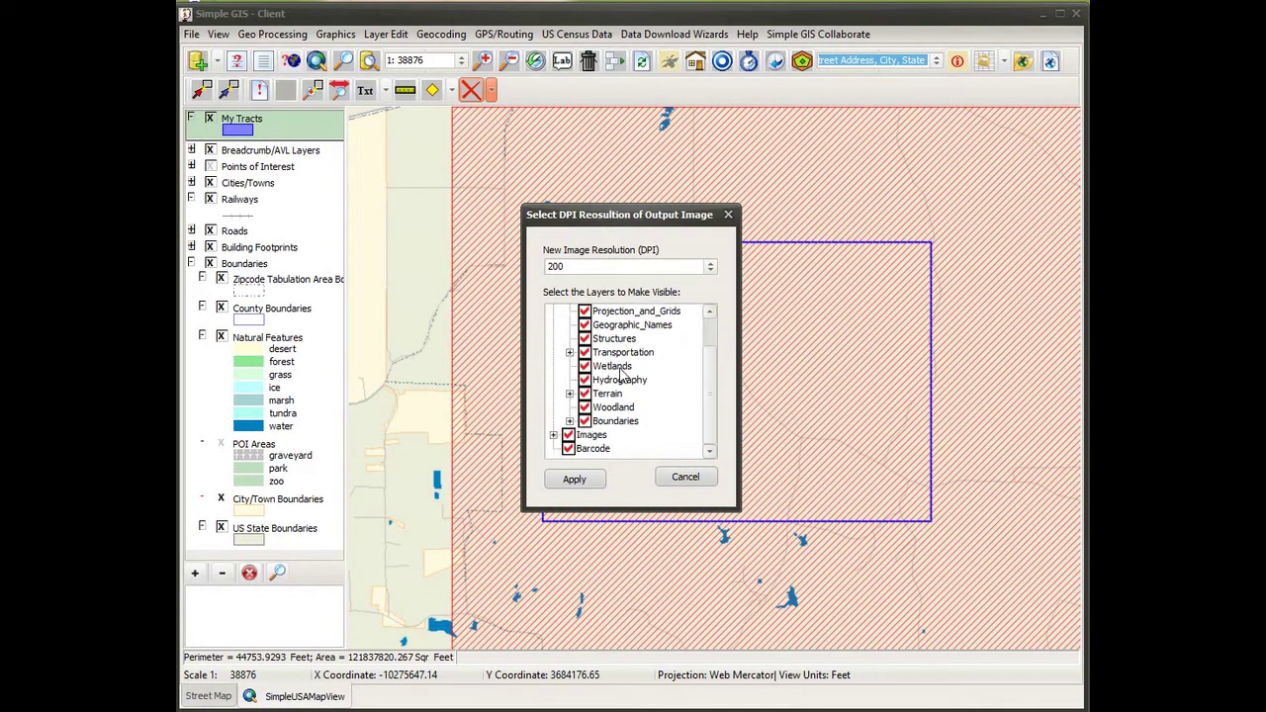
{"action": "scroll", "coordinate": [622, 374], "scroll_direction": "up", "scroll_amount": 1}
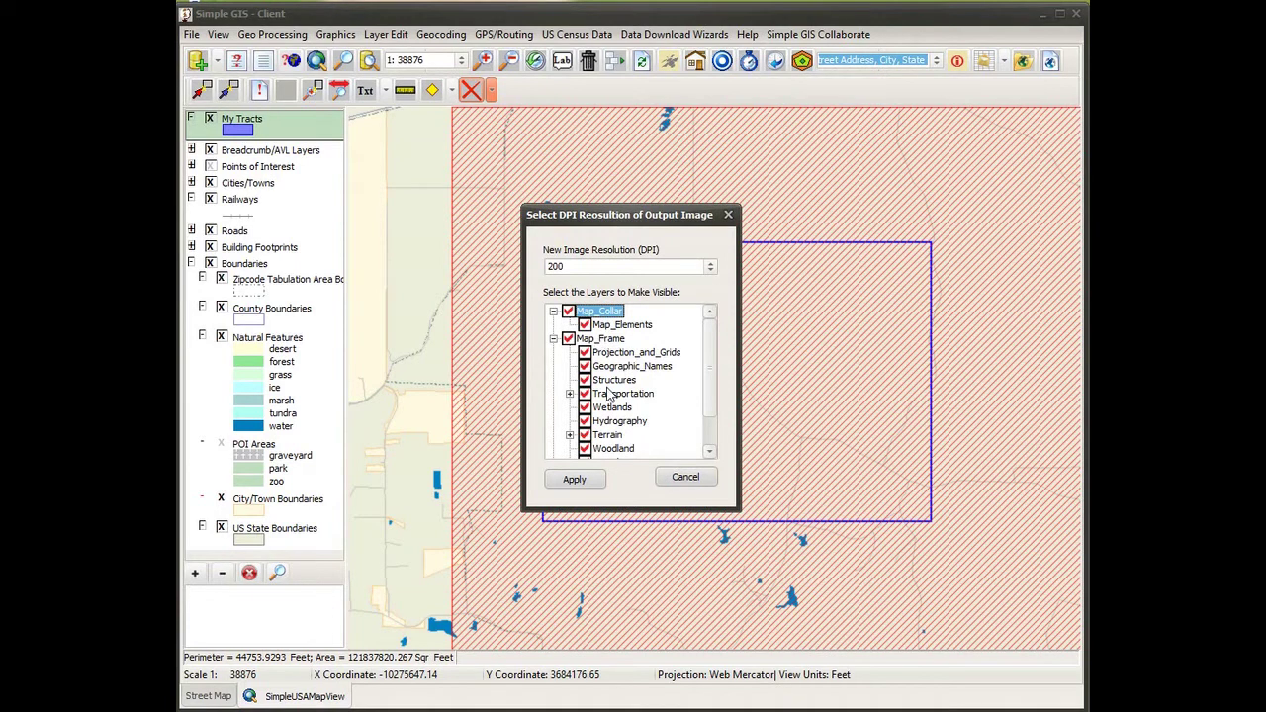
Exclude the Map_Collar, Images and Barcode layers from the output image, keep Map_Frame visible, and apply the settings
{"action": "left_click", "coordinate": [568, 312]}
{"action": "scroll", "coordinate": [597, 327], "scroll_direction": "down", "scroll_amount": 1}
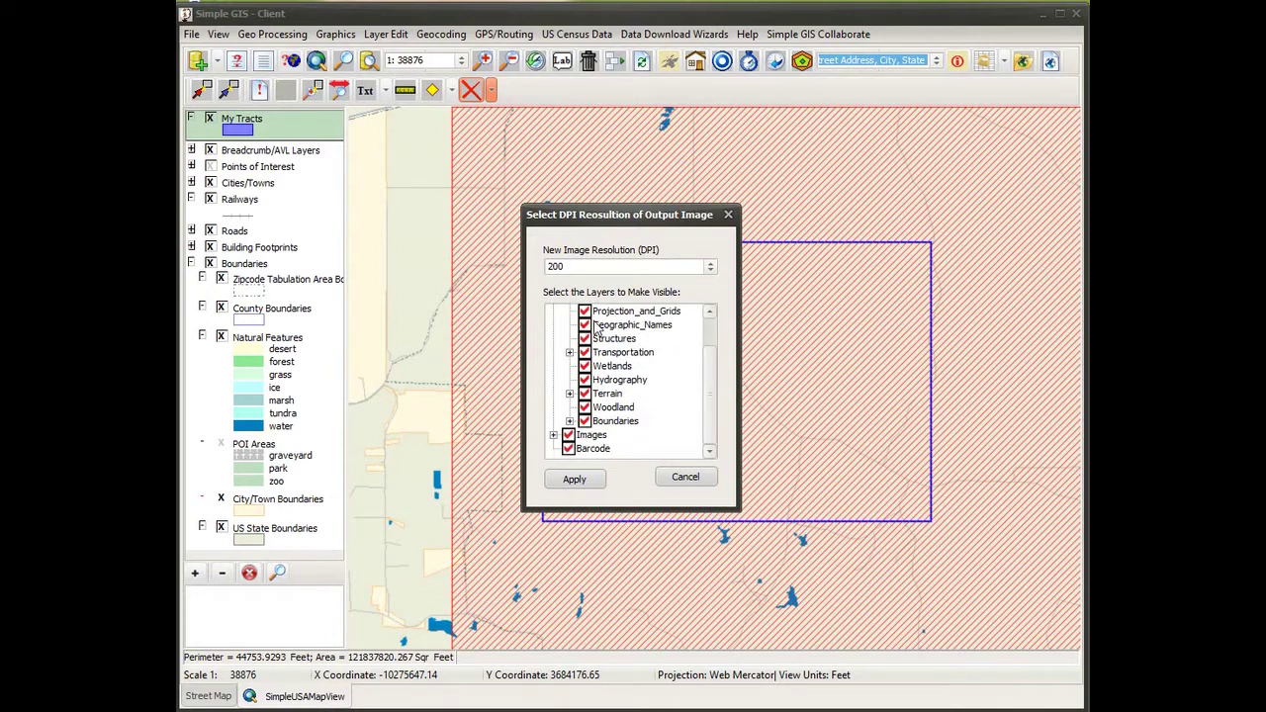
{"action": "left_click", "coordinate": [569, 438]}
{"action": "left_click", "coordinate": [568, 449]}
{"action": "scroll", "coordinate": [633, 442], "scroll_direction": "up", "scroll_amount": 1}
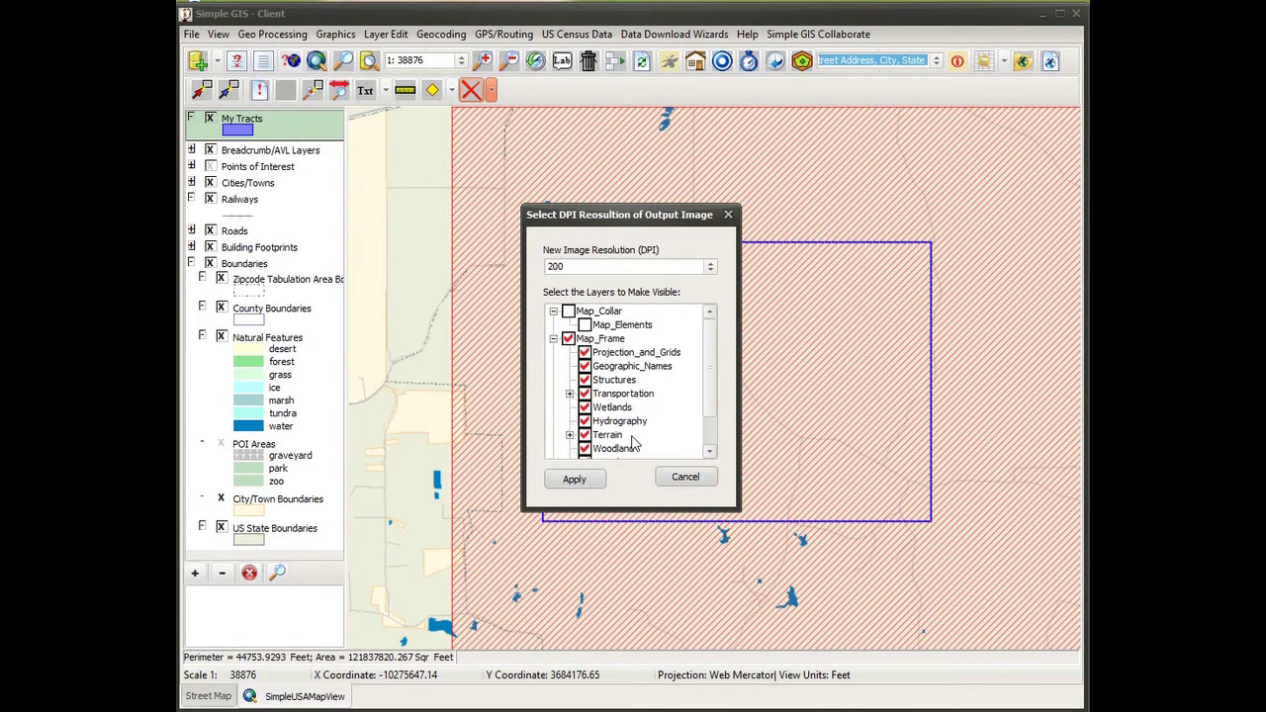
{"action": "scroll", "coordinate": [633, 442], "scroll_direction": "down", "scroll_amount": 1}
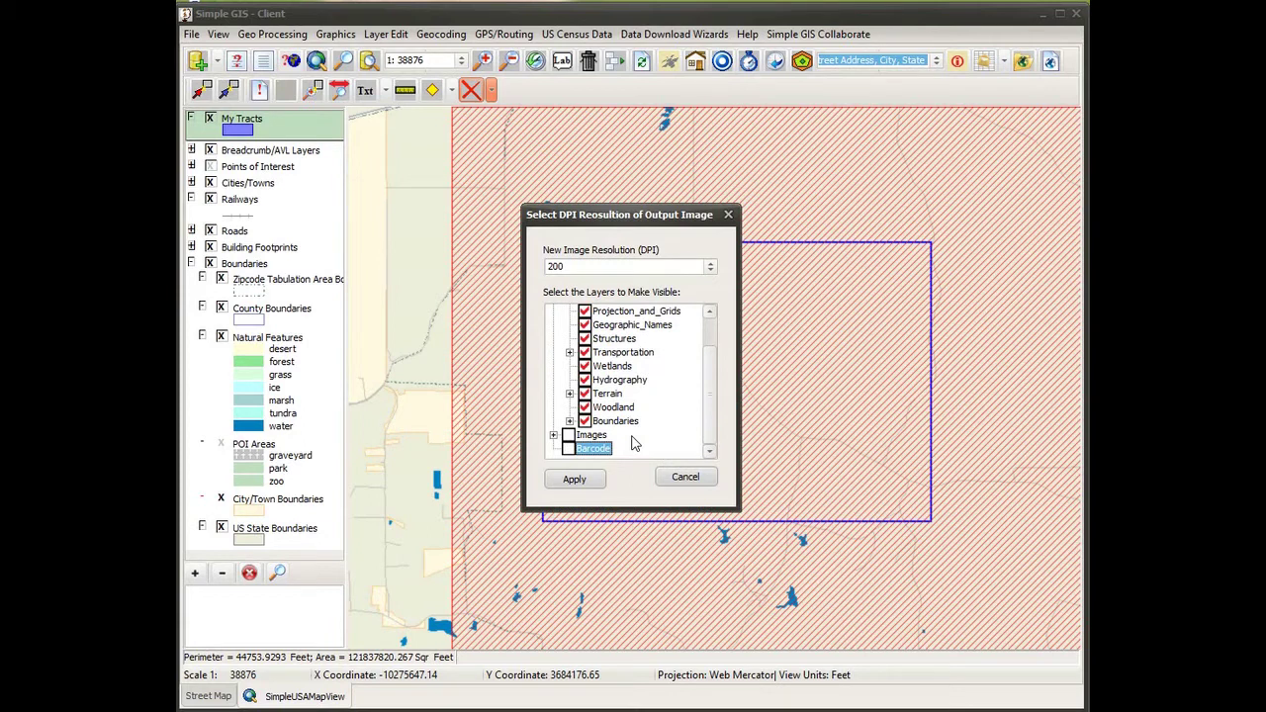
{"action": "scroll", "coordinate": [633, 444], "scroll_direction": "up", "scroll_amount": 1}
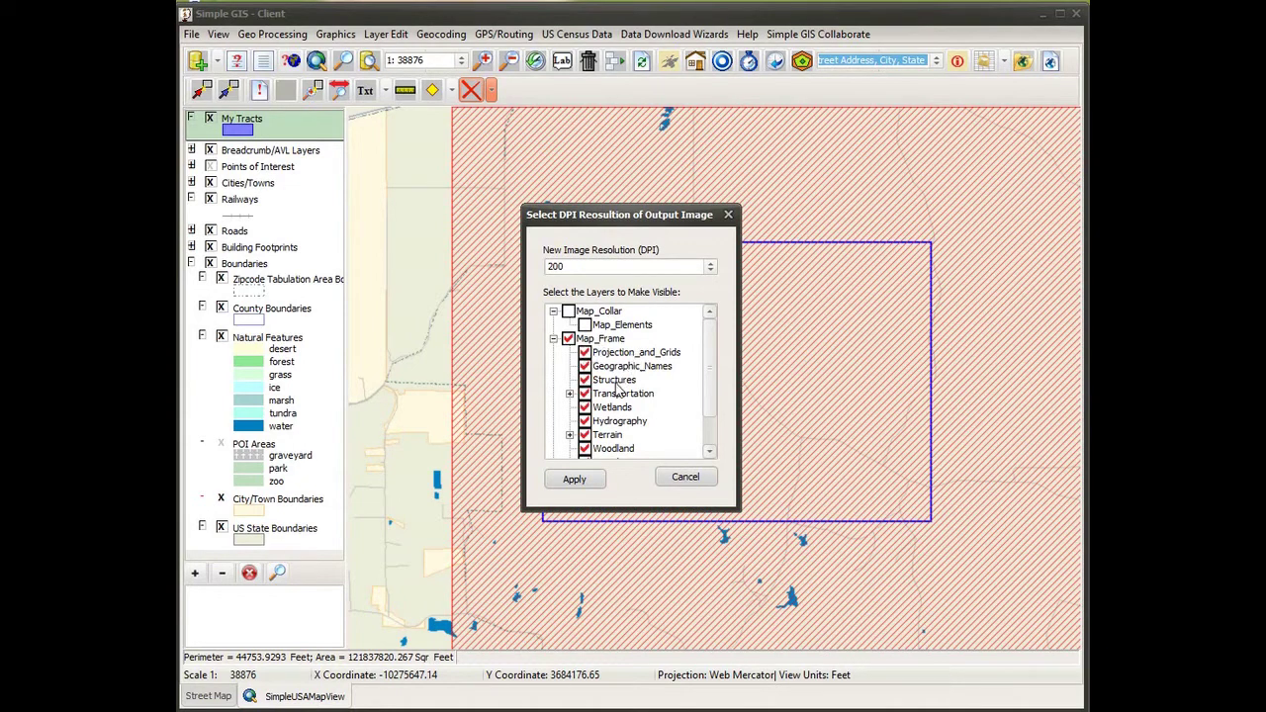
{"action": "scroll", "coordinate": [621, 439], "scroll_direction": "down", "scroll_amount": 1}
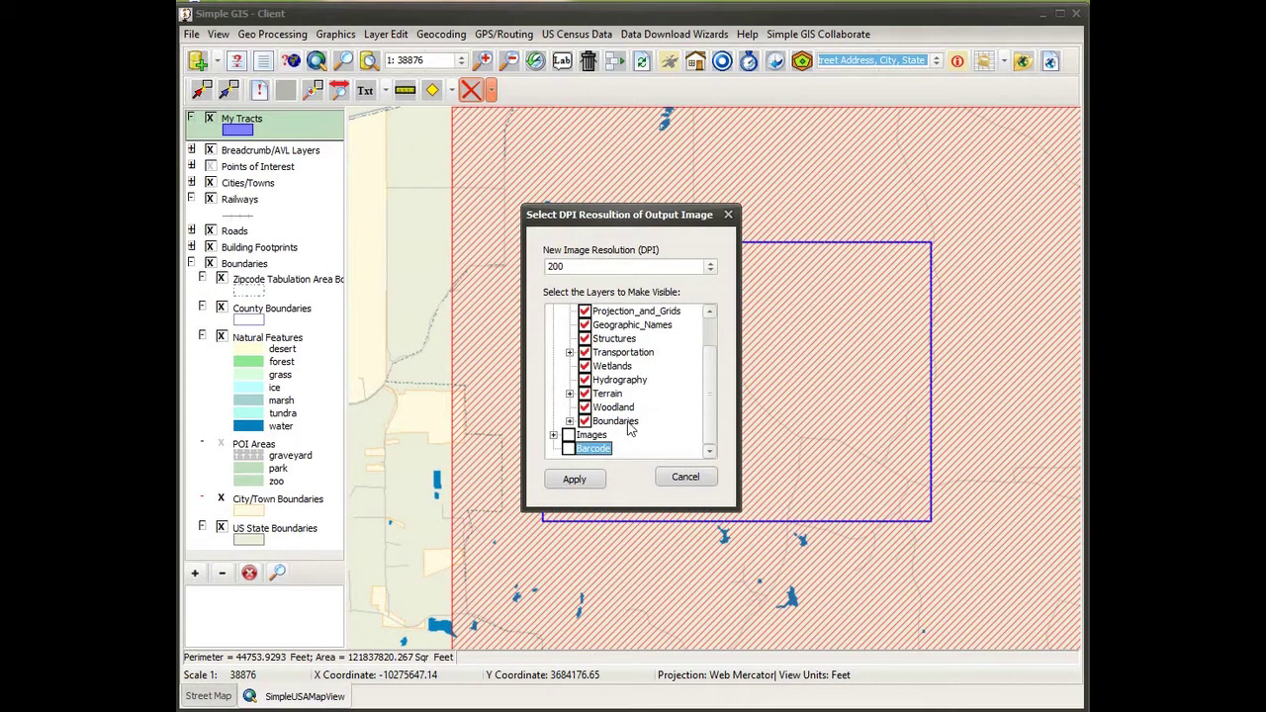
{"action": "left_click", "coordinate": [574, 479]}
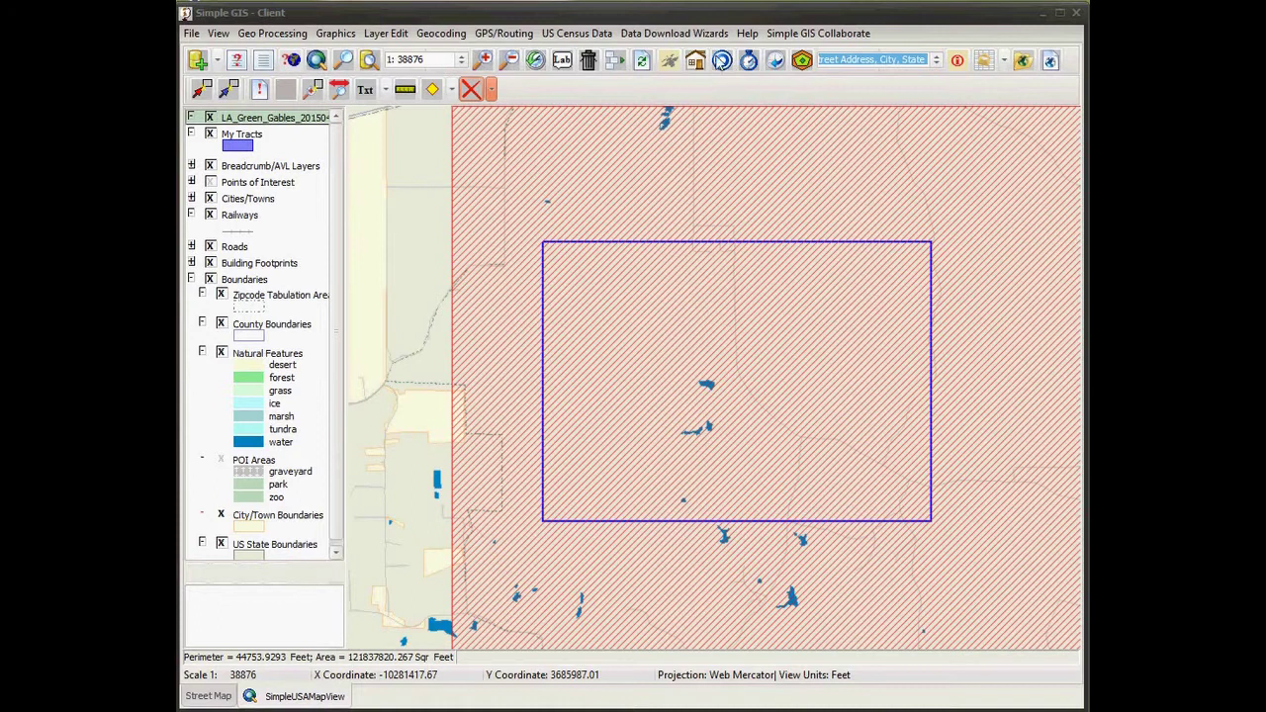
Clear the hatched and blue-outlined selections from the map and inspect the imported topo map up close
{"action": "left_click", "coordinate": [589, 62]}
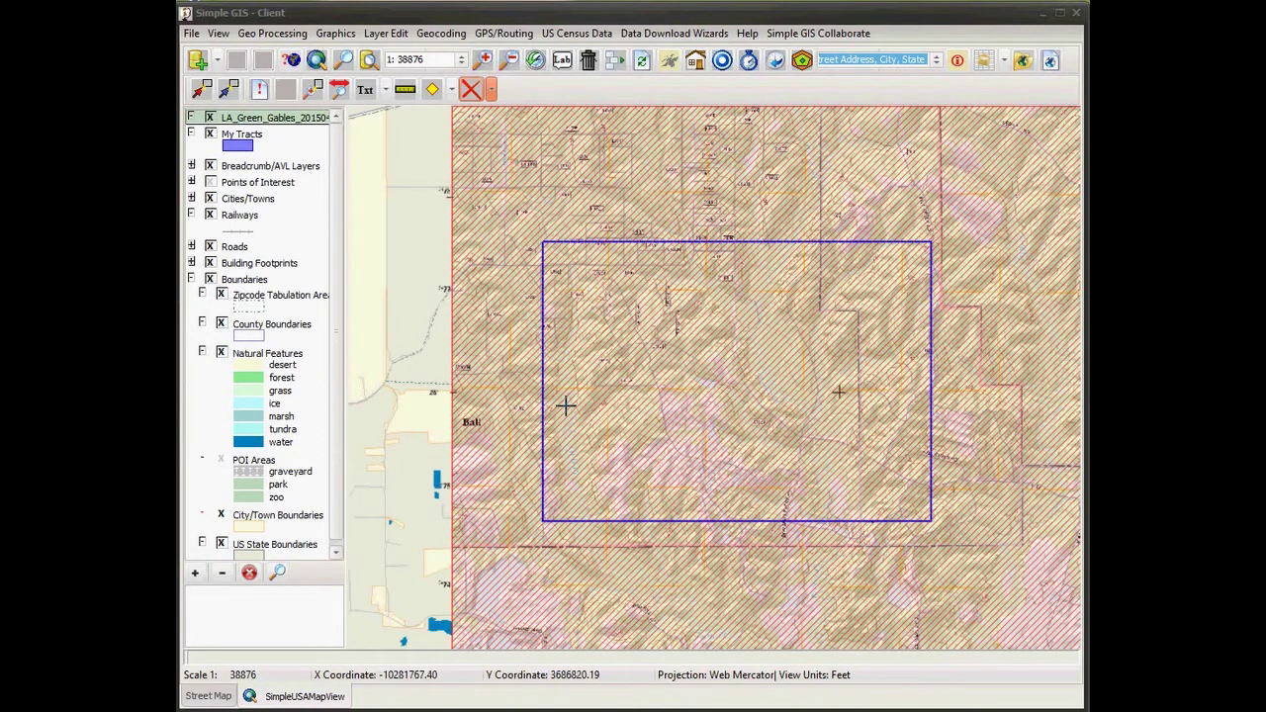
{"action": "left_click", "coordinate": [589, 65]}
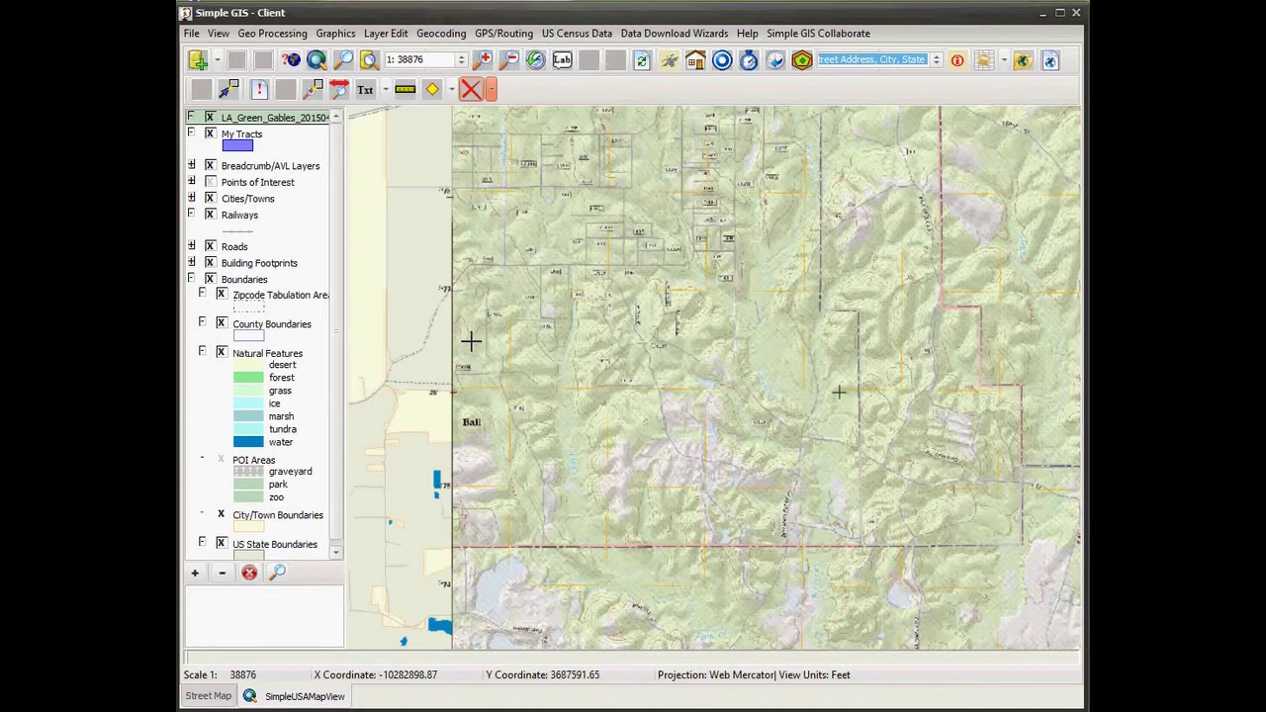
{"action": "scroll", "coordinate": [772, 474], "scroll_direction": "up", "scroll_amount": 1}
{"action": "scroll", "coordinate": [772, 475], "scroll_direction": "up", "scroll_amount": 2}
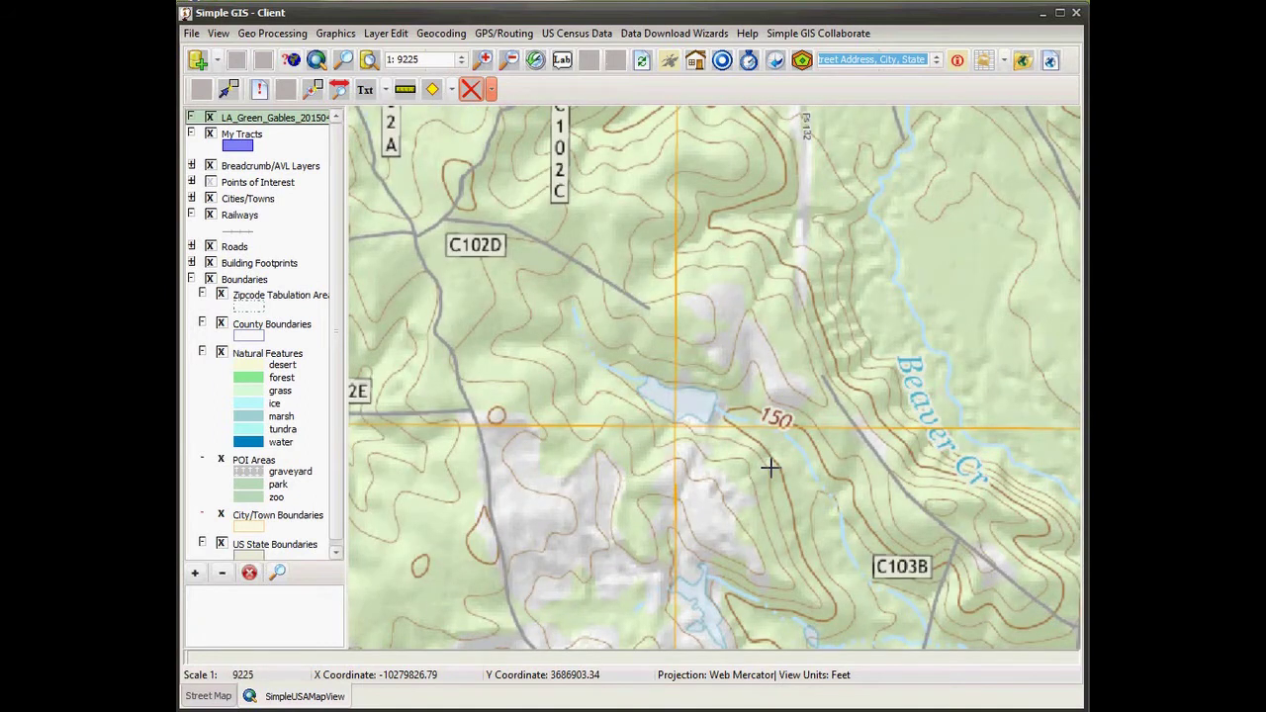
Hide the LA_Green_Gables topo layer and turn on editing for the My Tracts layer
{"action": "left_click", "coordinate": [210, 117]}
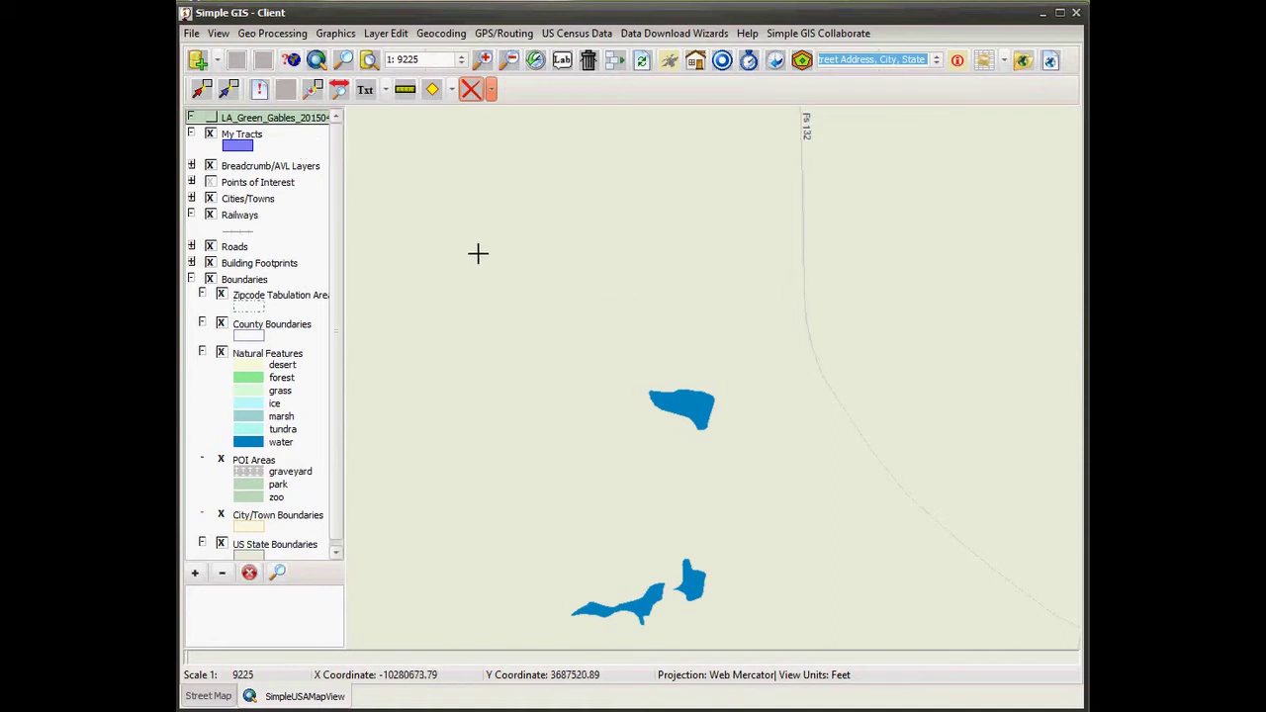
{"action": "left_click", "coordinate": [286, 147]}
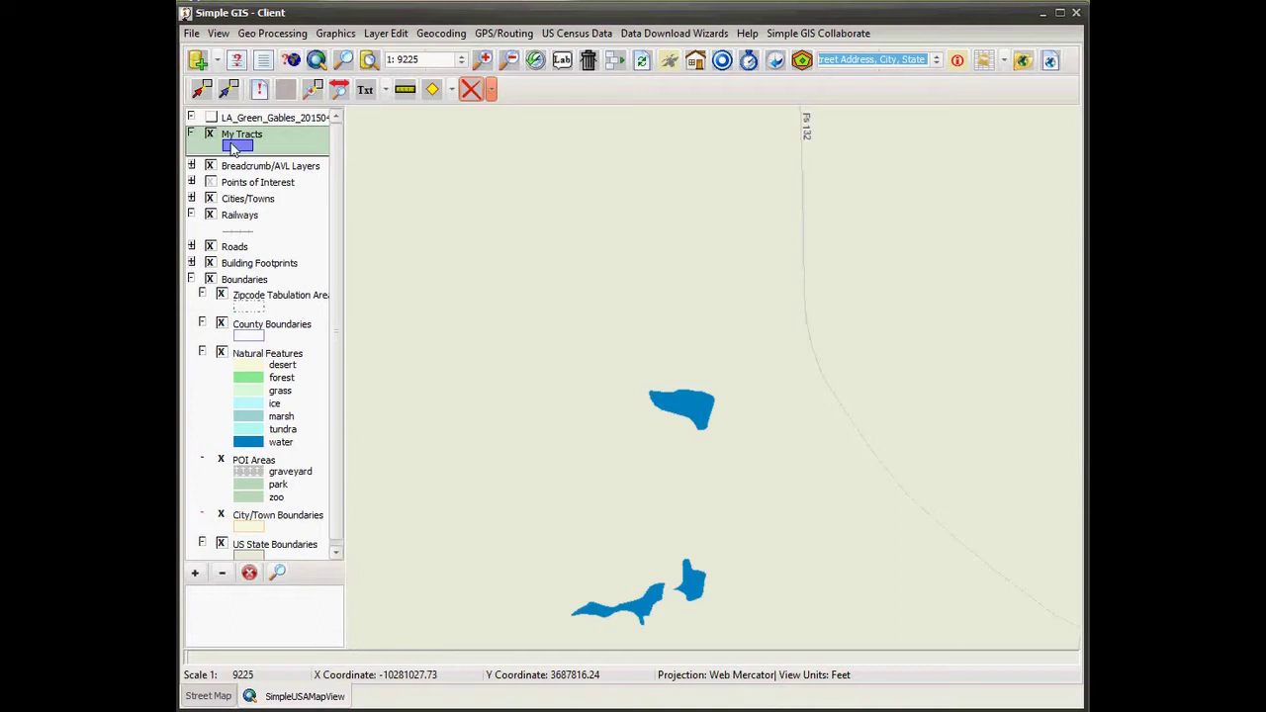
{"action": "scroll", "coordinate": [720, 301], "scroll_direction": "down", "scroll_amount": 2}
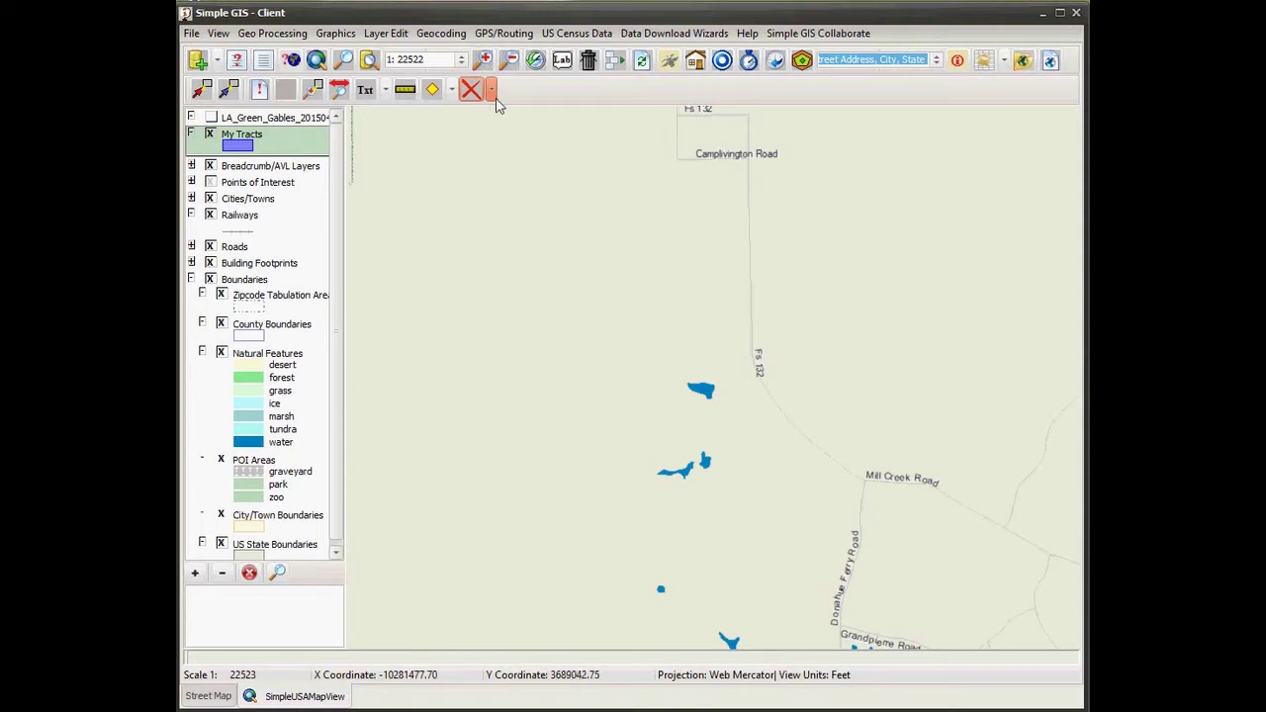
{"action": "right_click", "coordinate": [309, 144]}
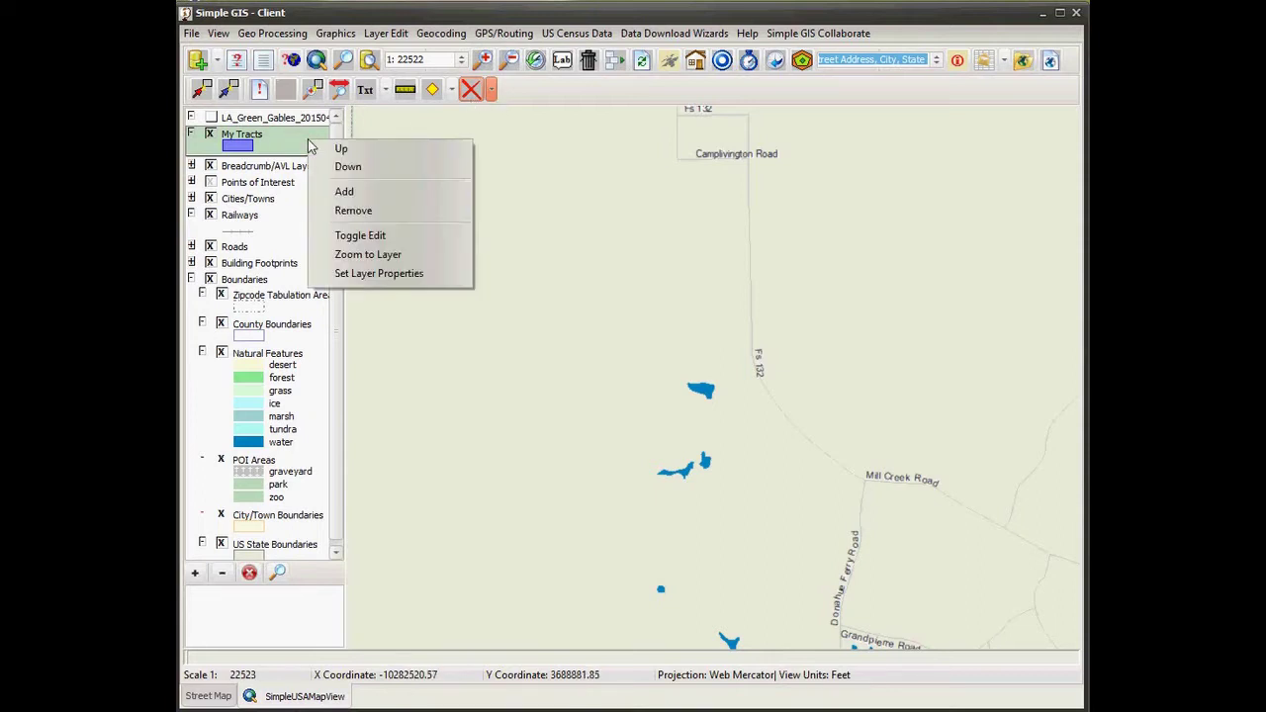
{"action": "left_click", "coordinate": [355, 242]}
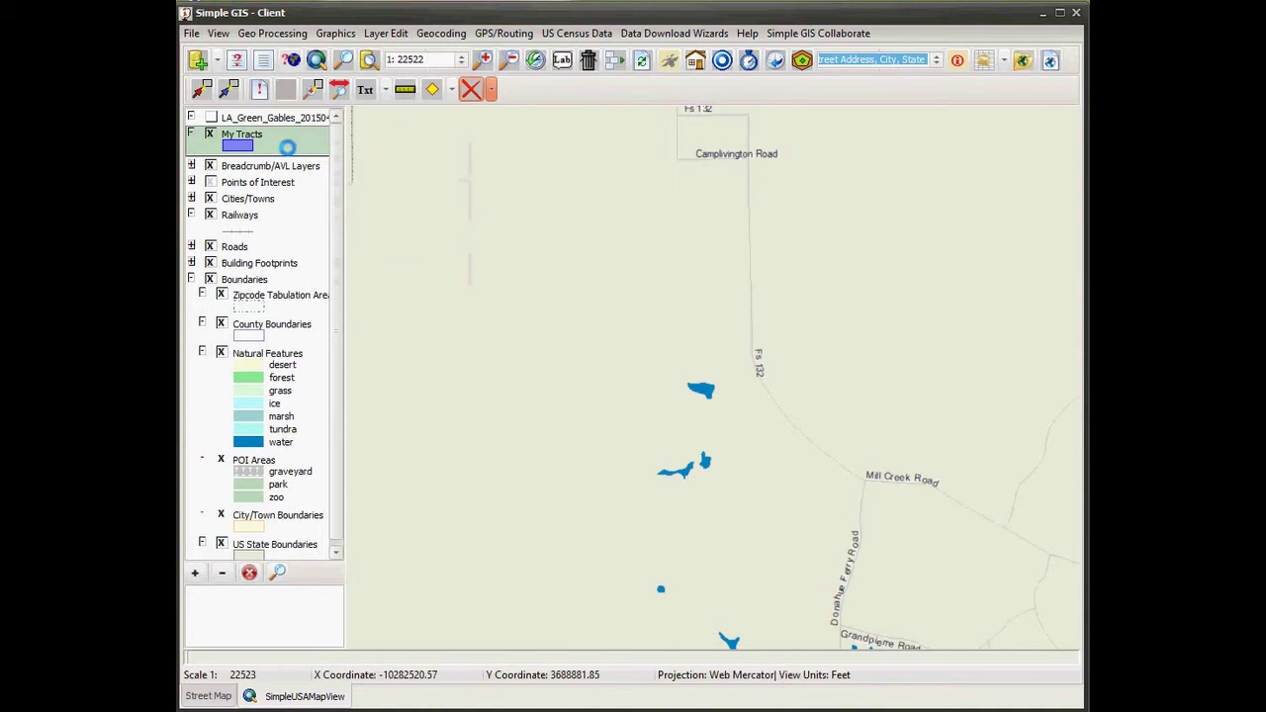
Add a rectangle feature to My Tracts just west of the Fs 132 road, covering the northernmost pond
{"action": "left_click", "coordinate": [490, 90]}
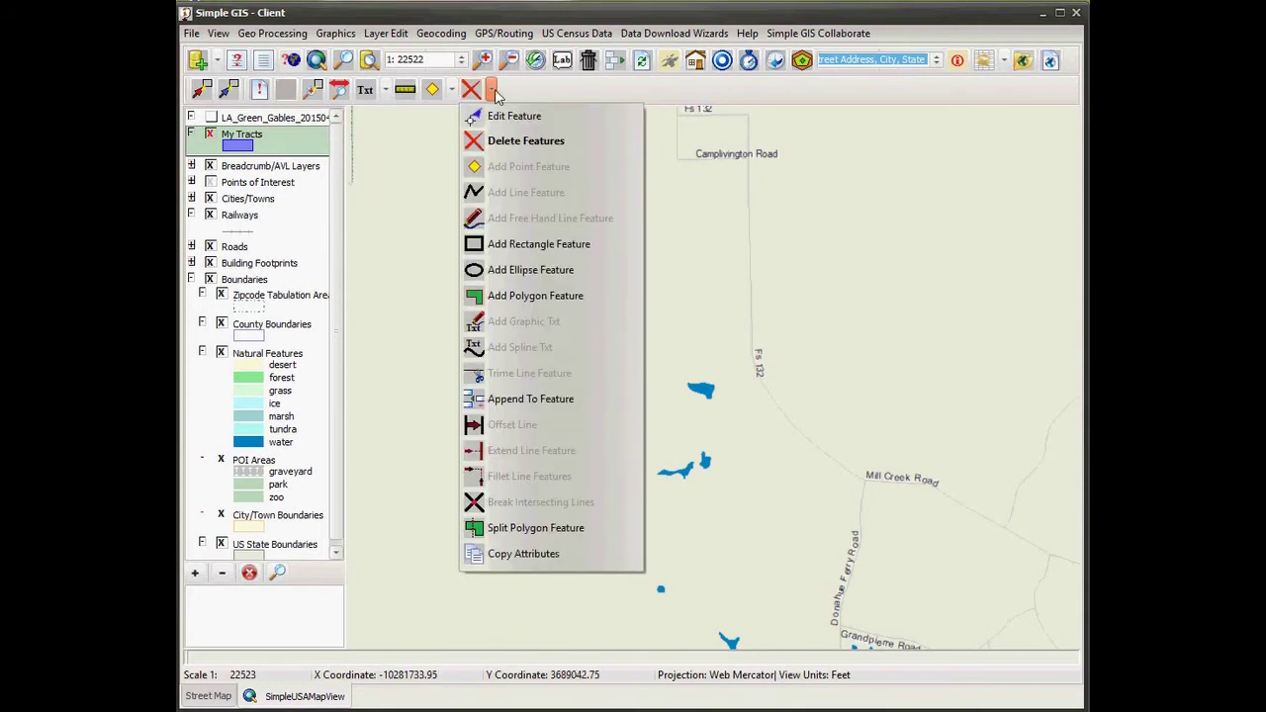
{"action": "left_click", "coordinate": [514, 243]}
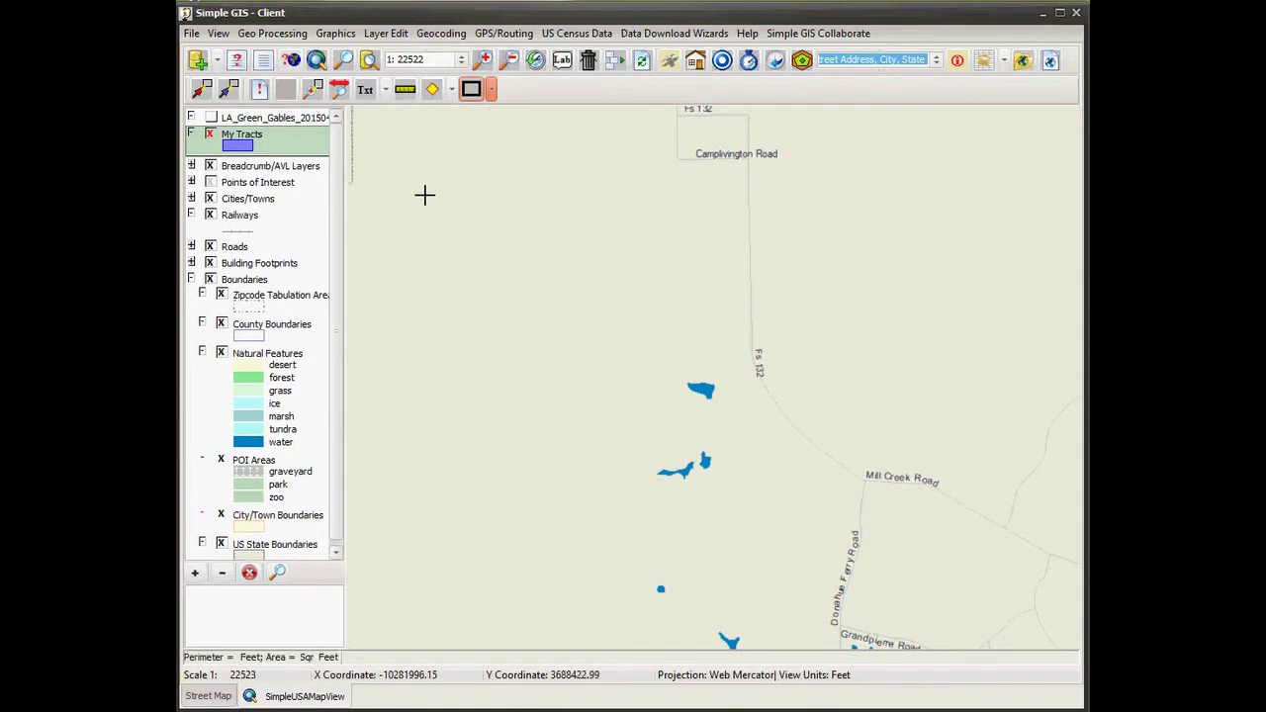
{"action": "left_click_drag", "start_coordinate": [424, 195], "coordinate": [728, 410]}
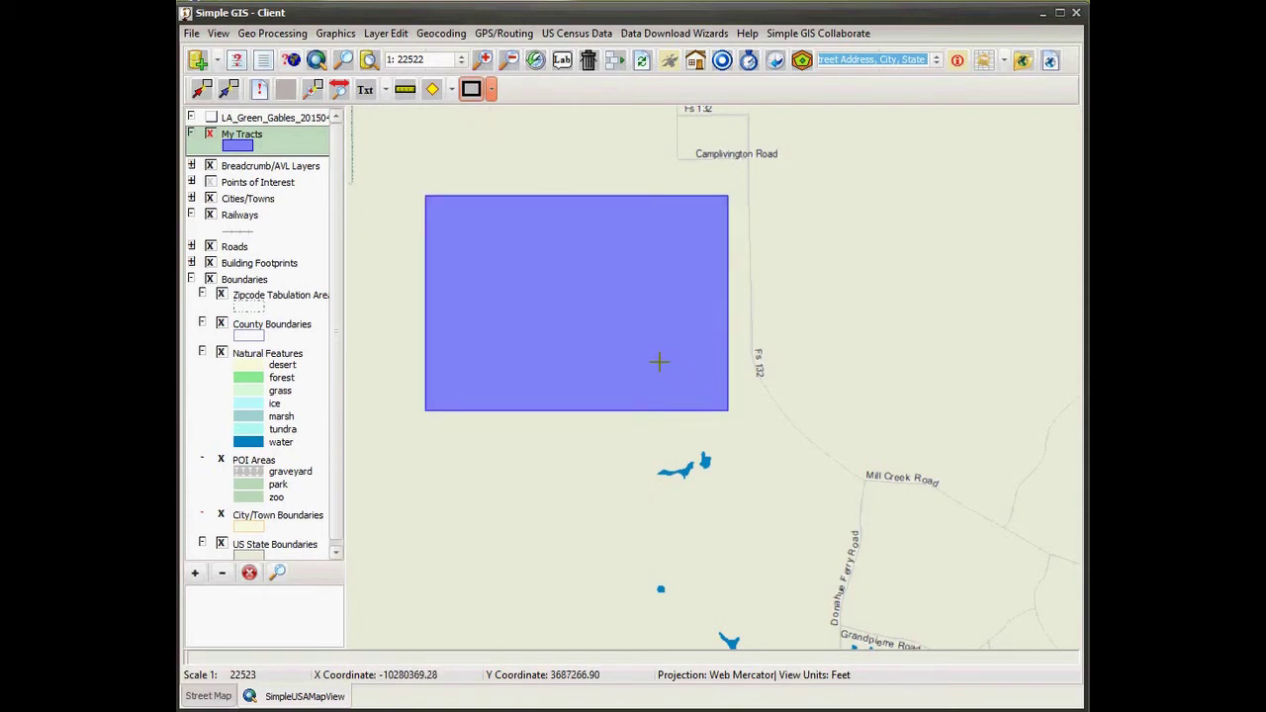
View the new rectangle's feature attributes and set its TRACT_ID to 123
{"action": "left_click", "coordinate": [259, 91]}
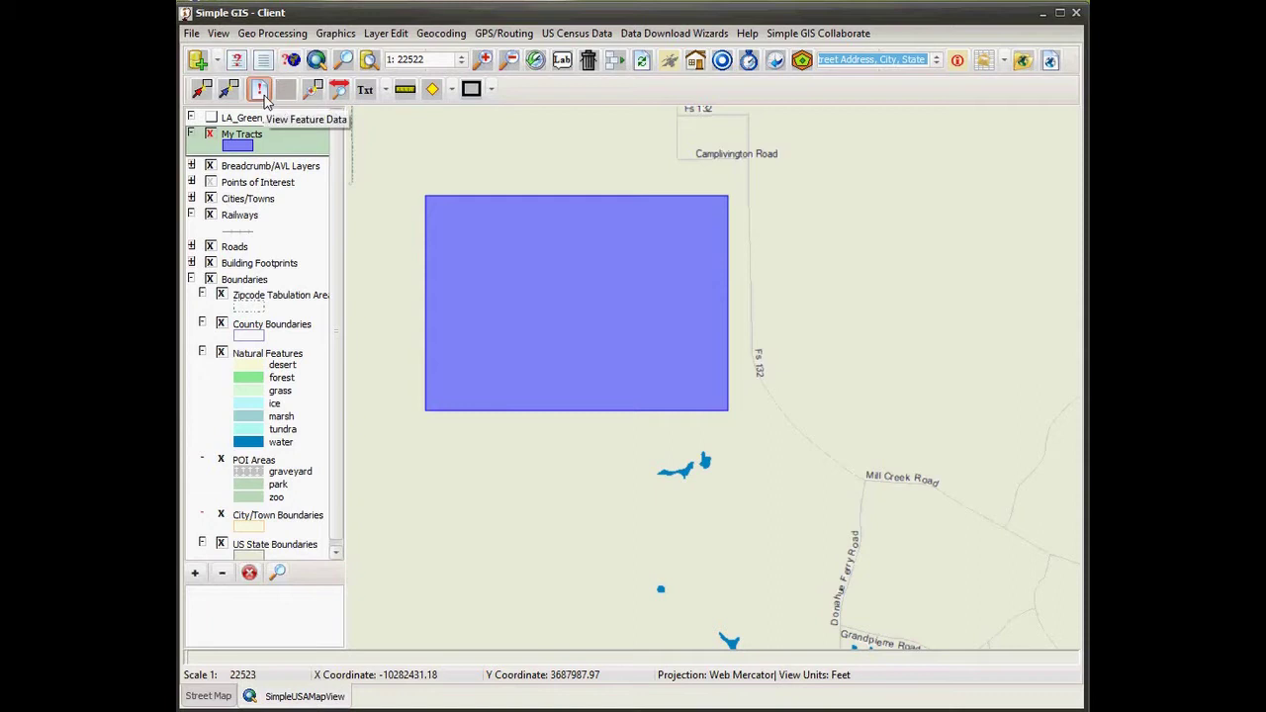
{"action": "left_click", "coordinate": [583, 283]}
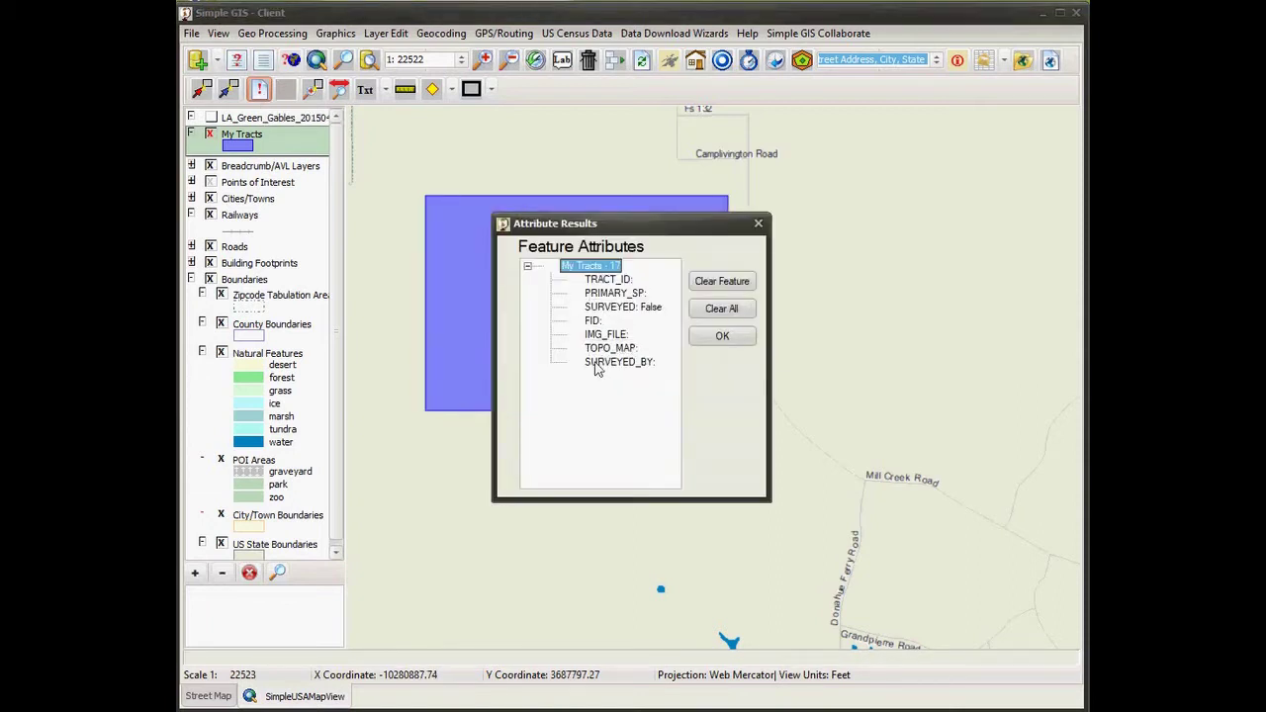
{"action": "left_click", "coordinate": [607, 281]}
{"action": "left_click", "coordinate": [607, 282]}
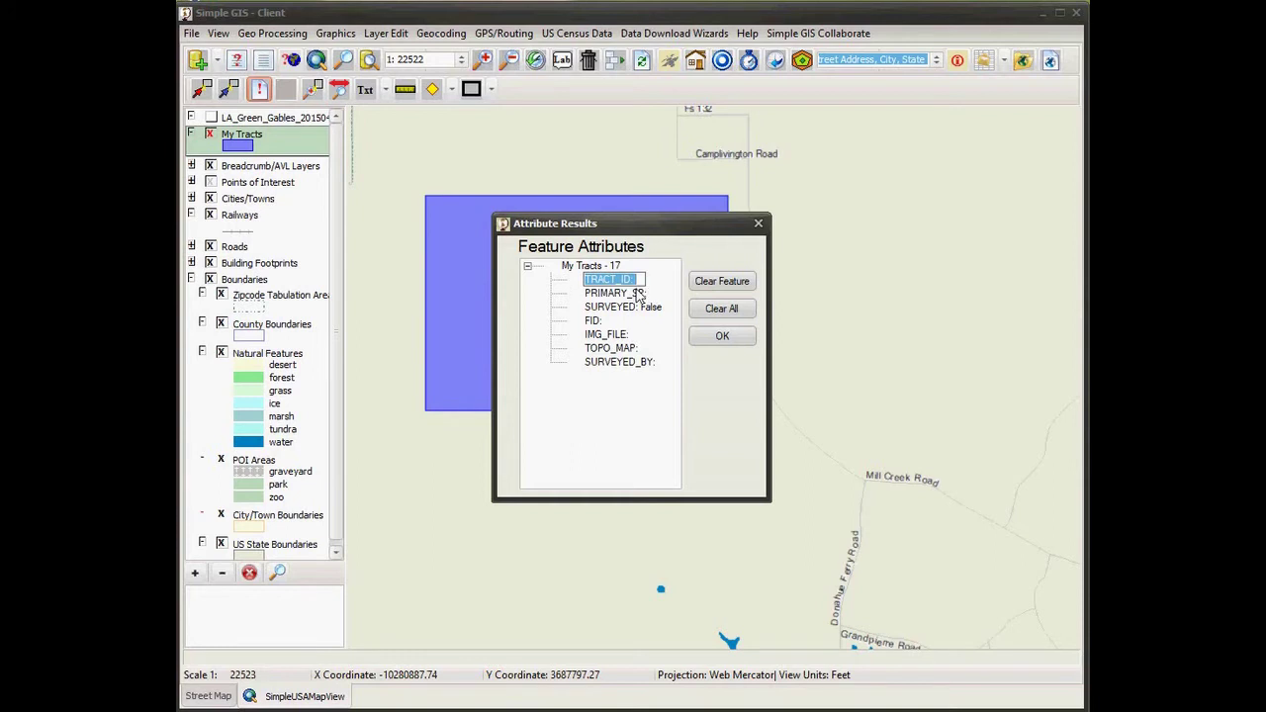
{"action": "type", "text": "123"}
{"action": "key", "text": "Return"}
{"action": "left_click", "coordinate": [721, 337]}
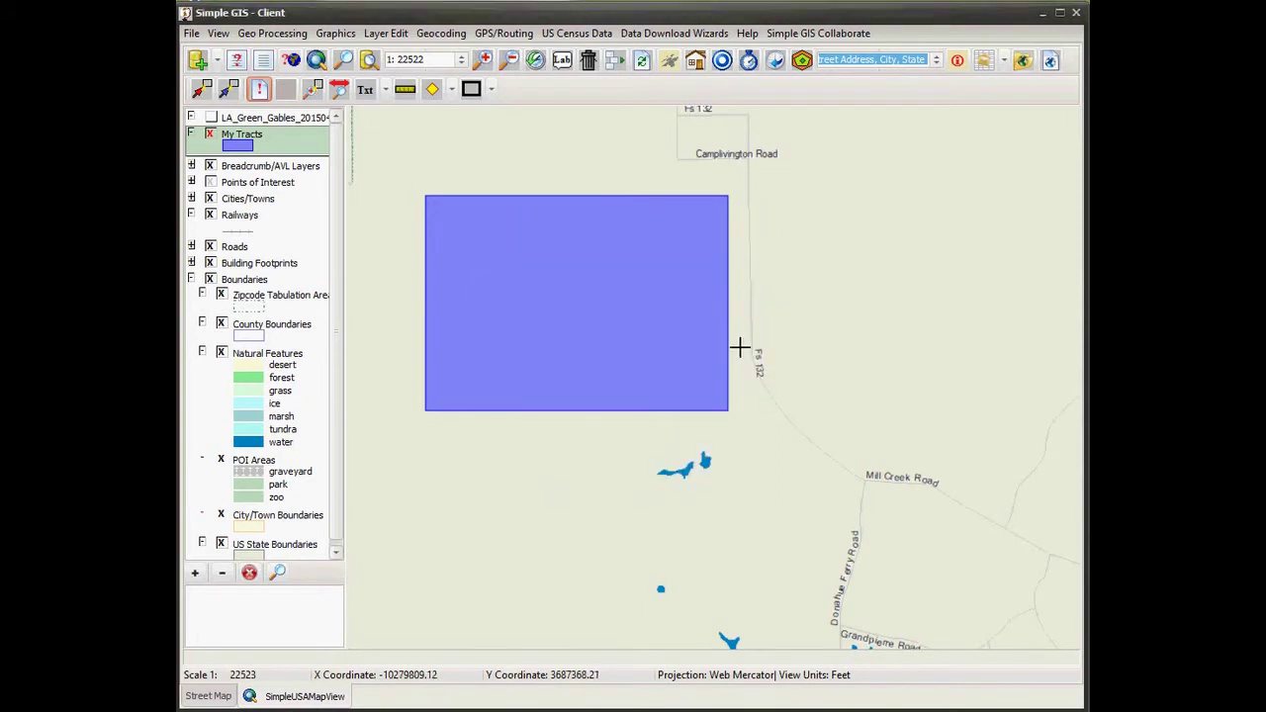
Open the custom form editor from the My Tracts layer properties
{"action": "scroll", "coordinate": [686, 337], "scroll_direction": "down", "scroll_amount": 2}
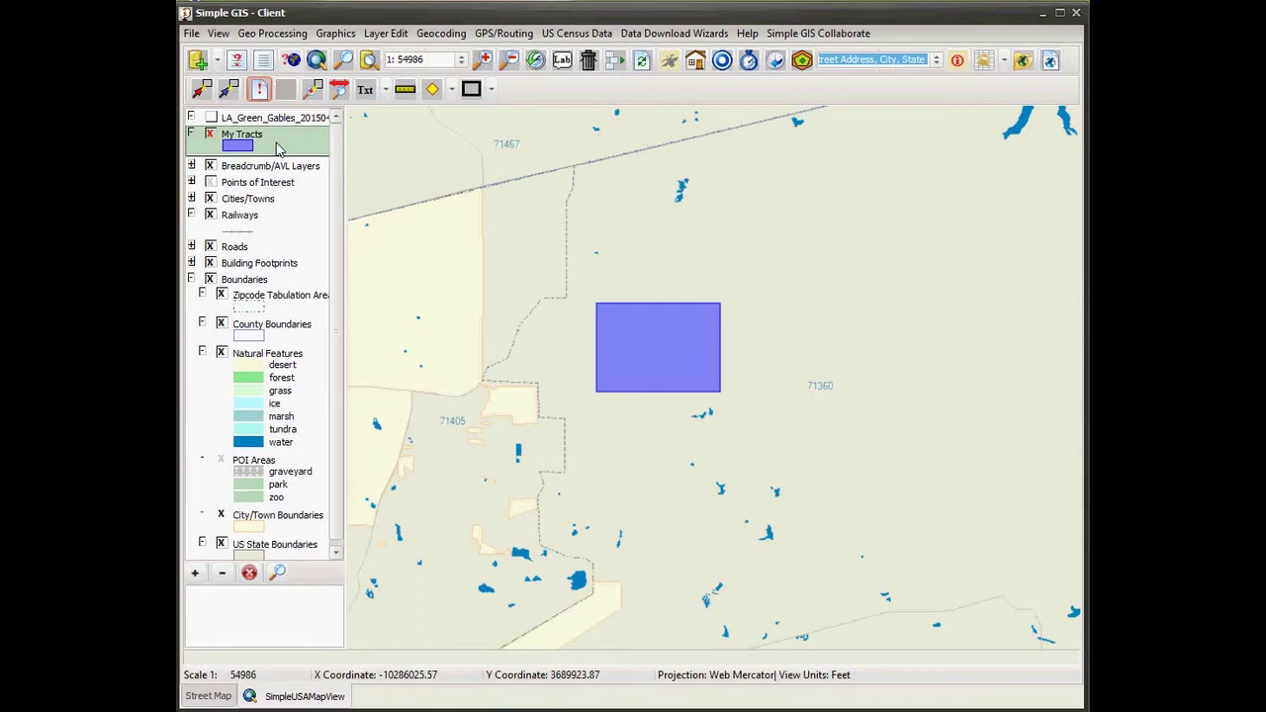
{"action": "double_click", "coordinate": [277, 146]}
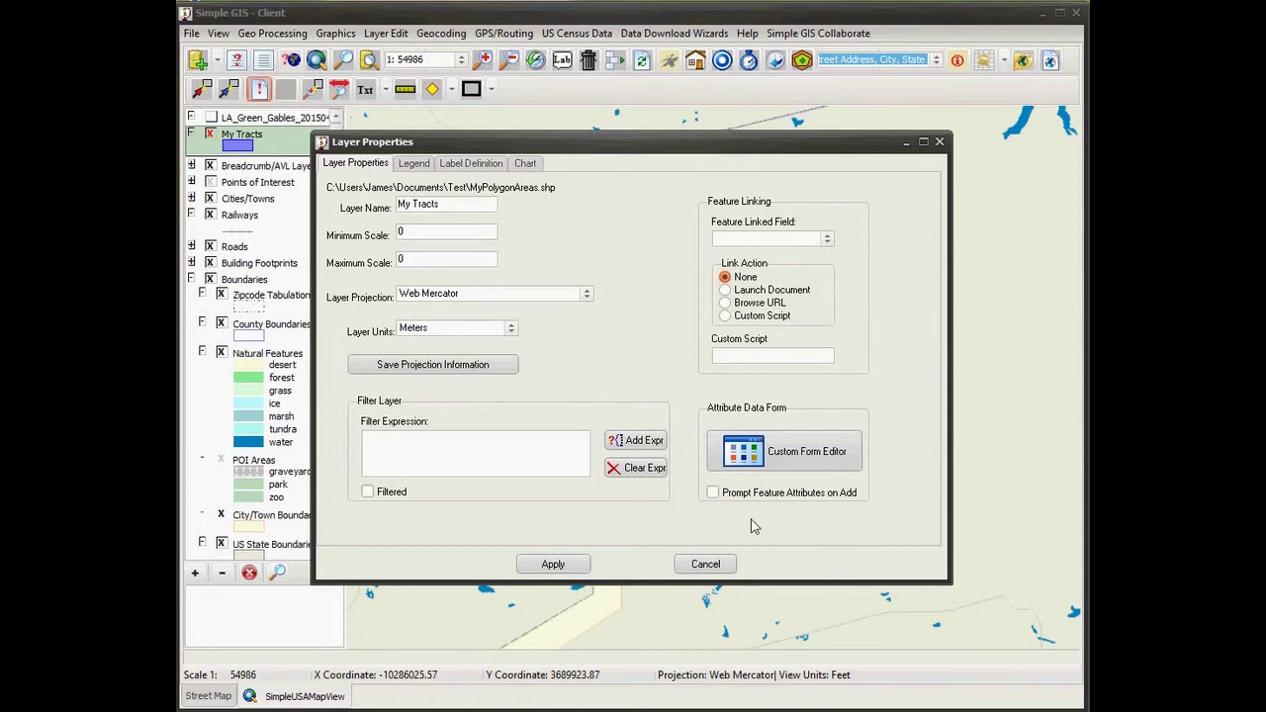
{"action": "left_click", "coordinate": [774, 457]}
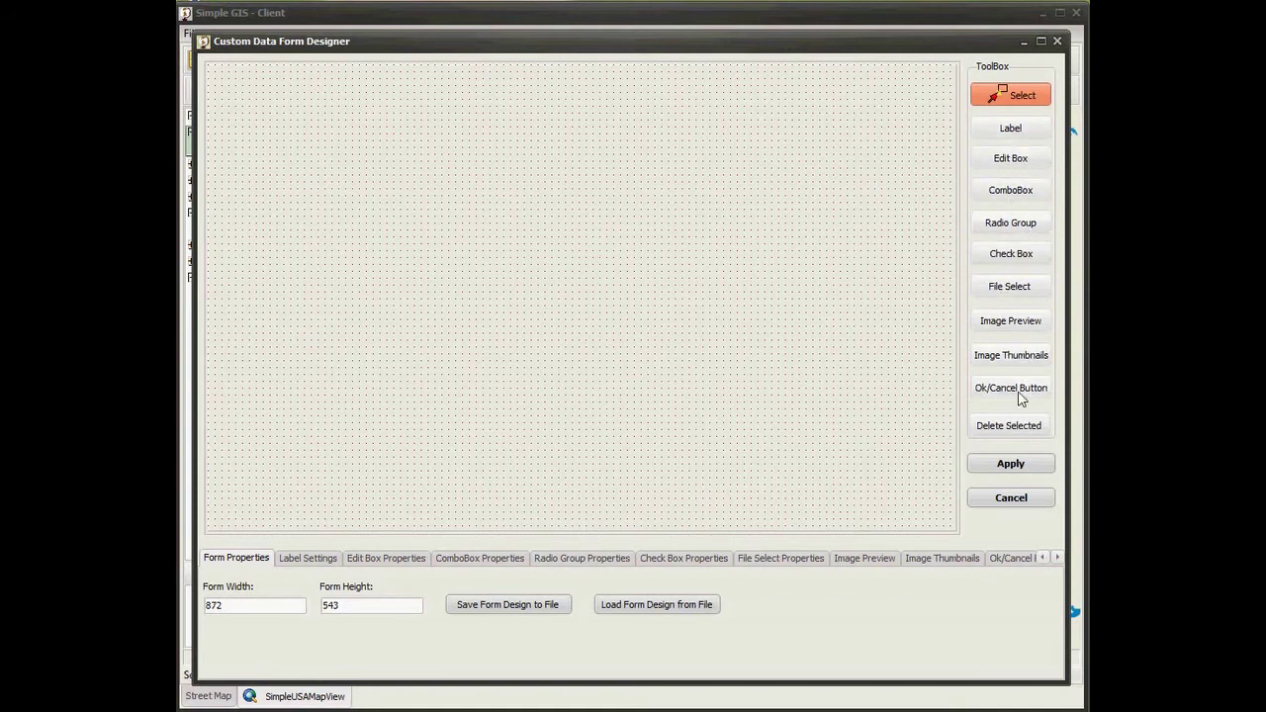
Place an edit box about 136 wide near the form's upper-left corner and link it to the TRACT_ID data field
{"action": "left_click", "coordinate": [1009, 162]}
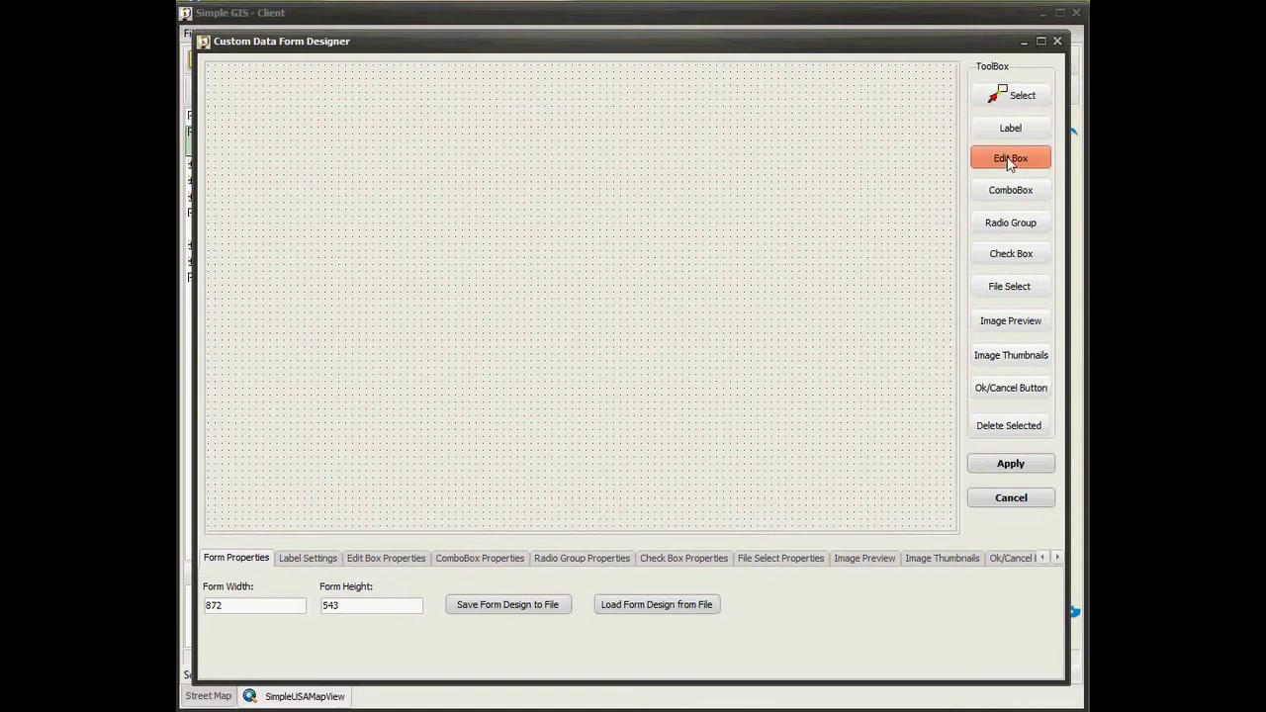
{"action": "left_click", "coordinate": [227, 109]}
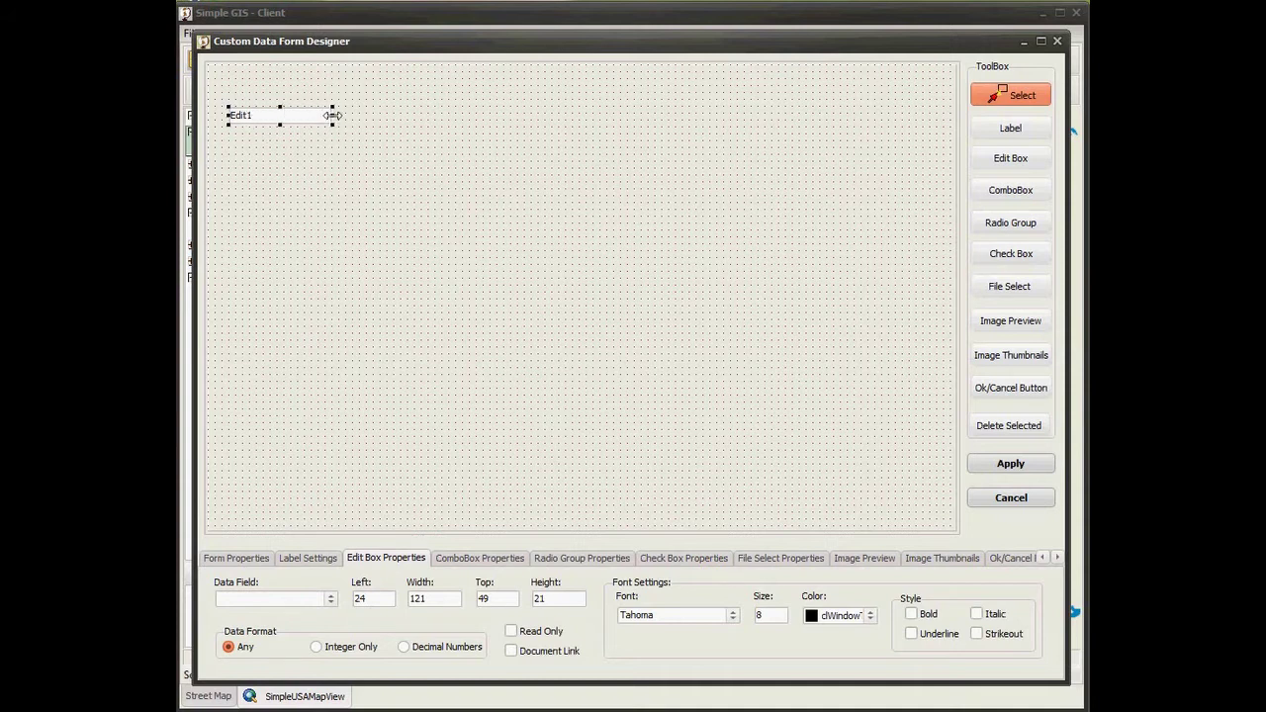
{"action": "left_click_drag", "start_coordinate": [332, 116], "coordinate": [293, 105]}
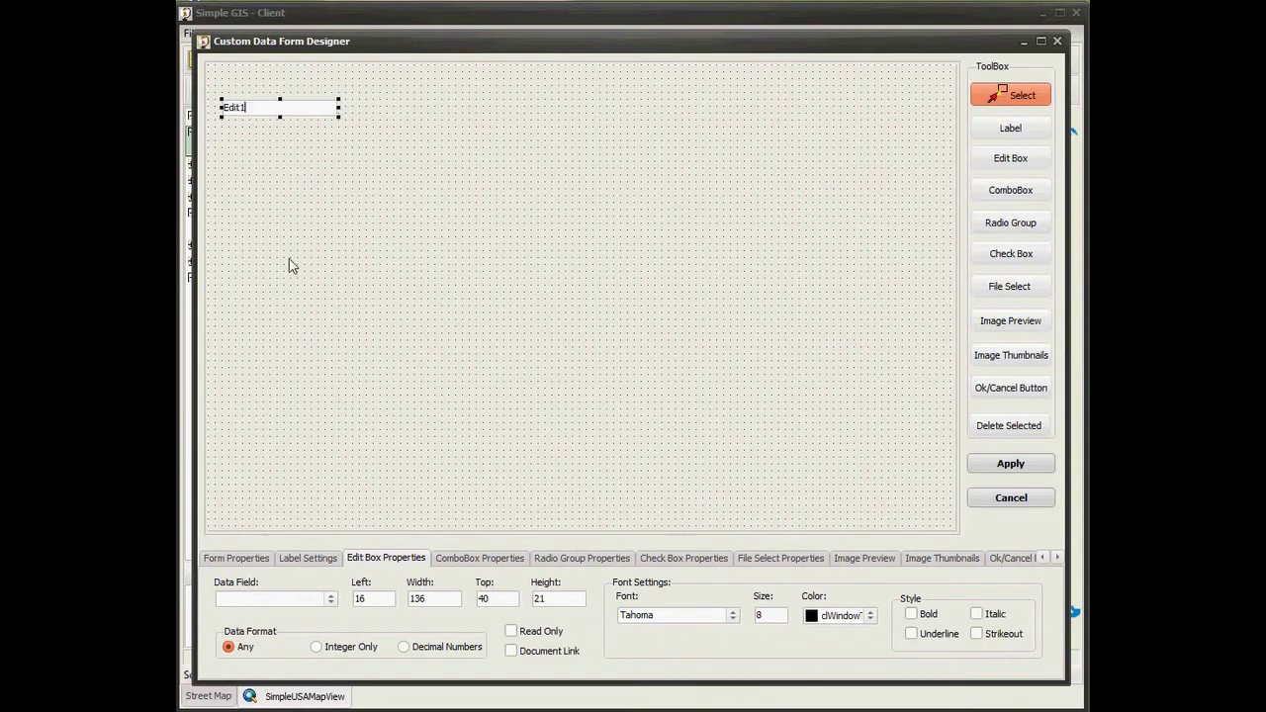
{"action": "left_click", "coordinate": [332, 603]}
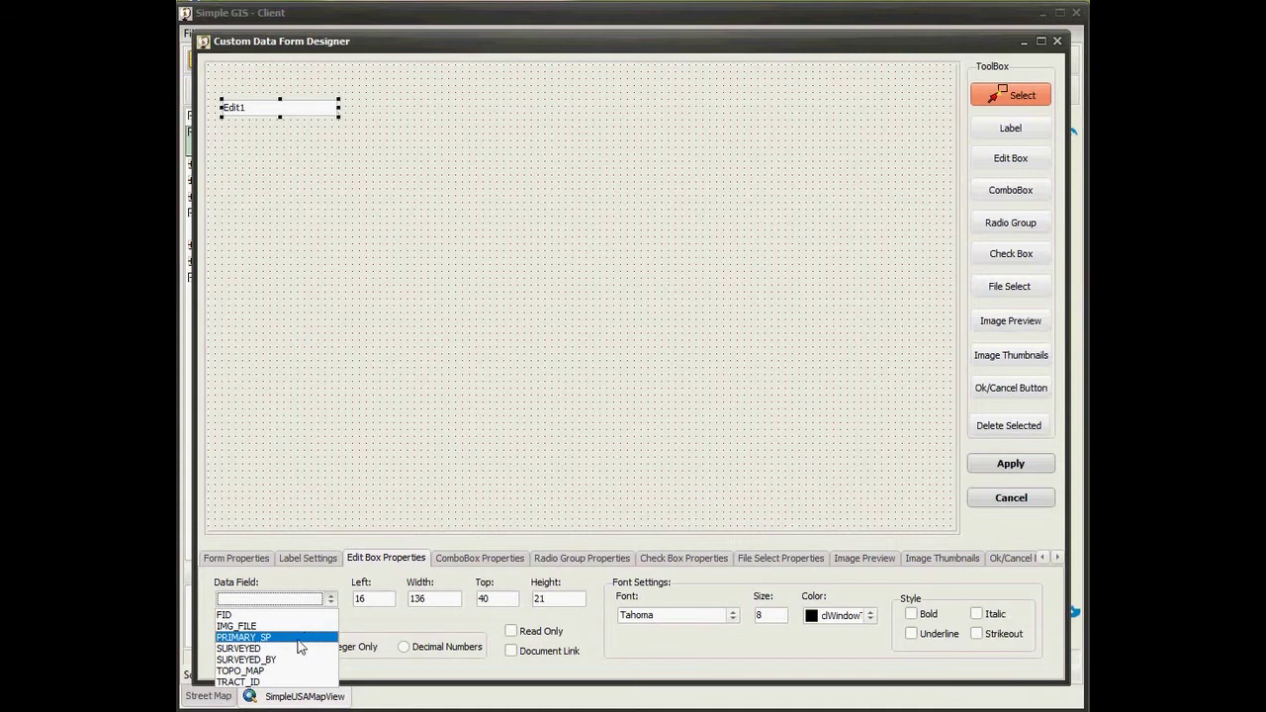
{"action": "left_click", "coordinate": [248, 682]}
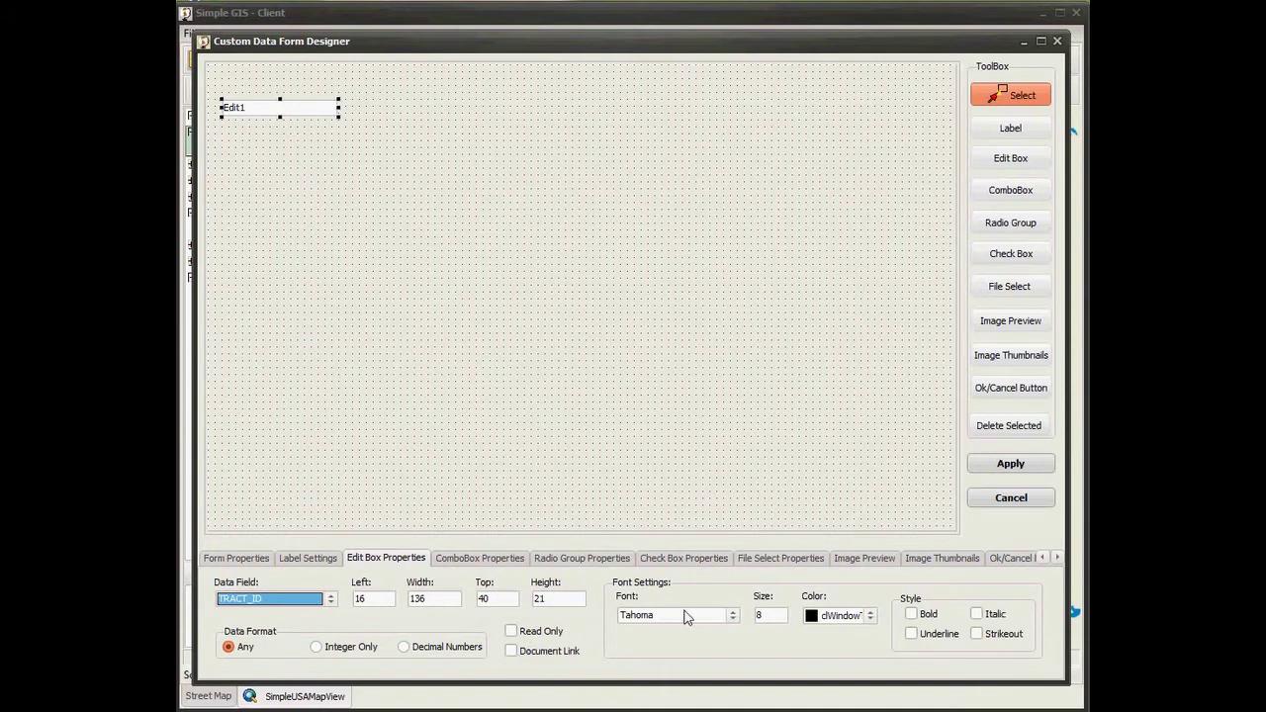
Make the TRACT_ID edit box text bold and add a label captioned "Tag Id:" directly above the box
{"action": "left_click", "coordinate": [914, 616]}
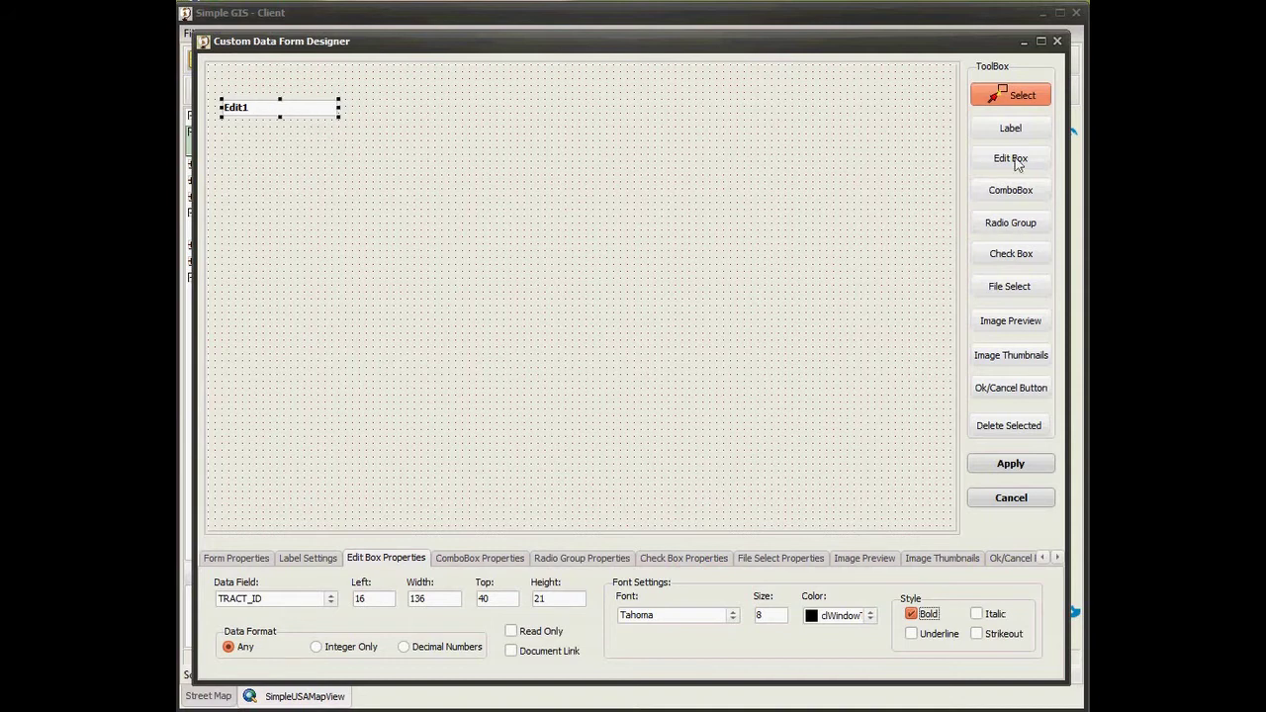
{"action": "left_click", "coordinate": [1009, 129]}
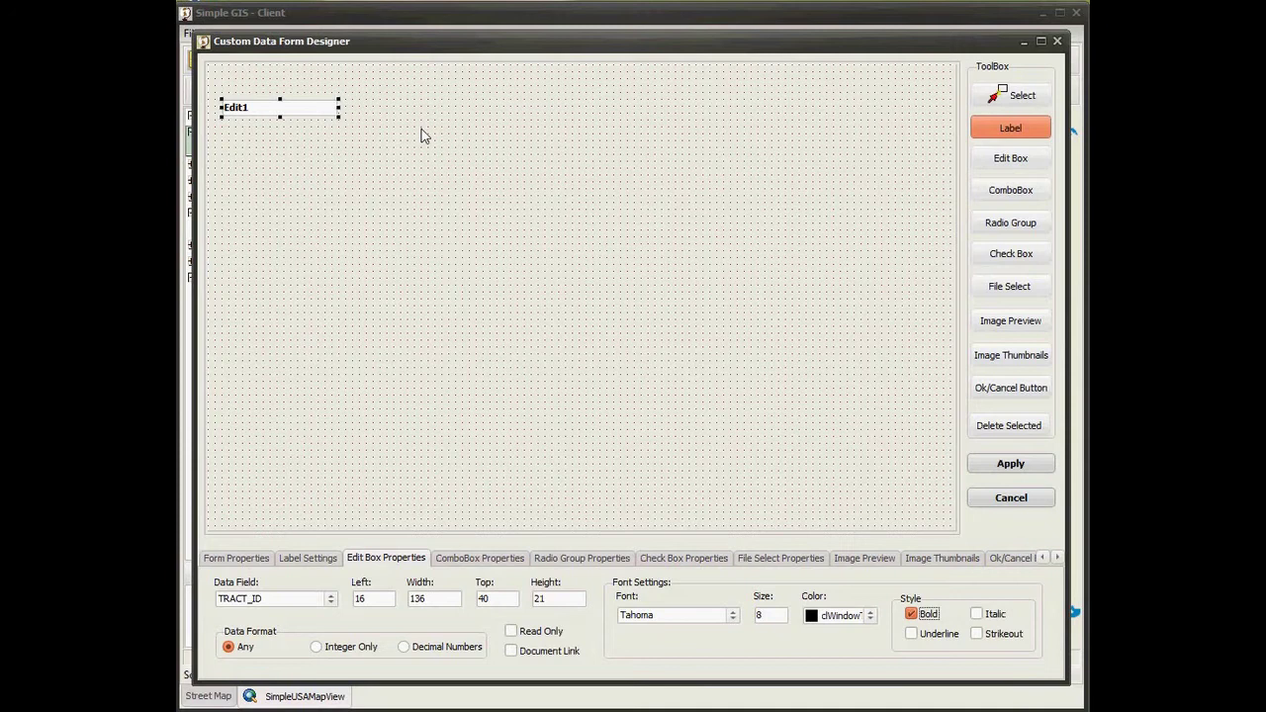
{"action": "left_click", "coordinate": [221, 91]}
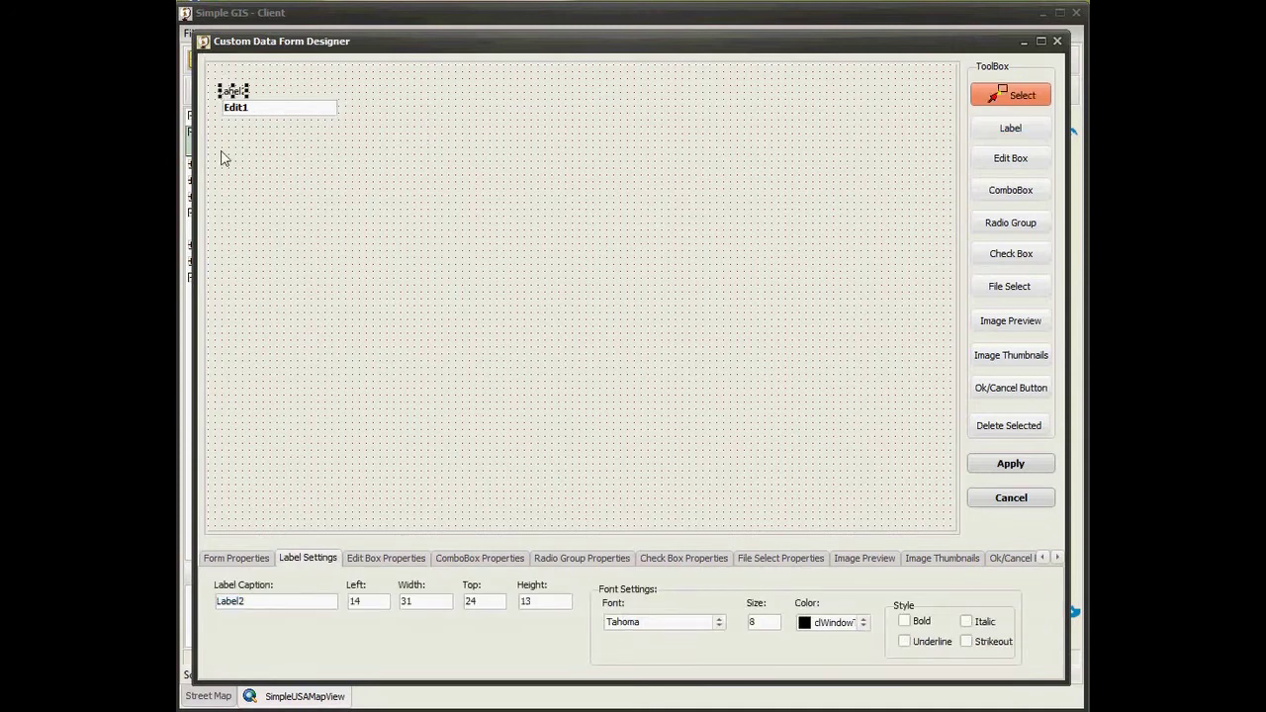
{"action": "left_click_drag", "start_coordinate": [230, 93], "coordinate": [232, 92]}
{"action": "double_click", "coordinate": [264, 601]}
{"action": "type", "text": "Tag Id:"}
Place a second edit box about 328 wide beside the TRACT_ID box, level with it, and link it to the TOPO_MAP data field
{"action": "left_click", "coordinate": [1003, 166]}
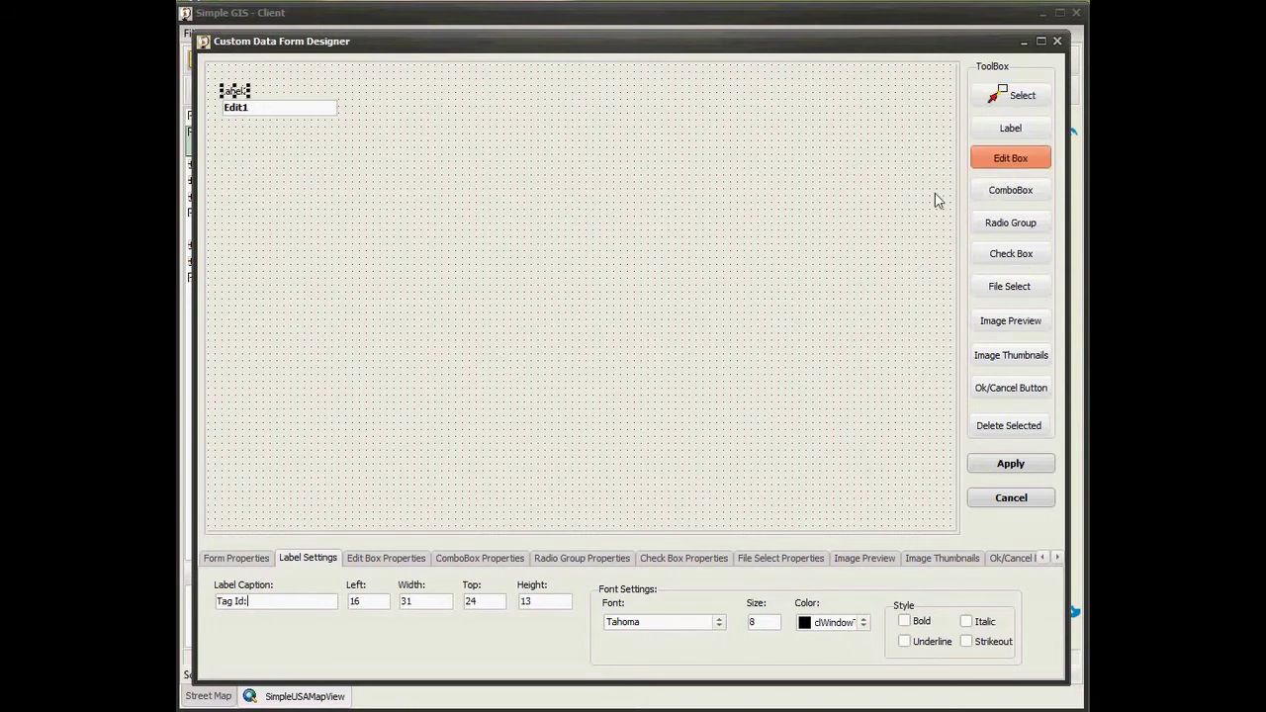
{"action": "left_click", "coordinate": [361, 104]}
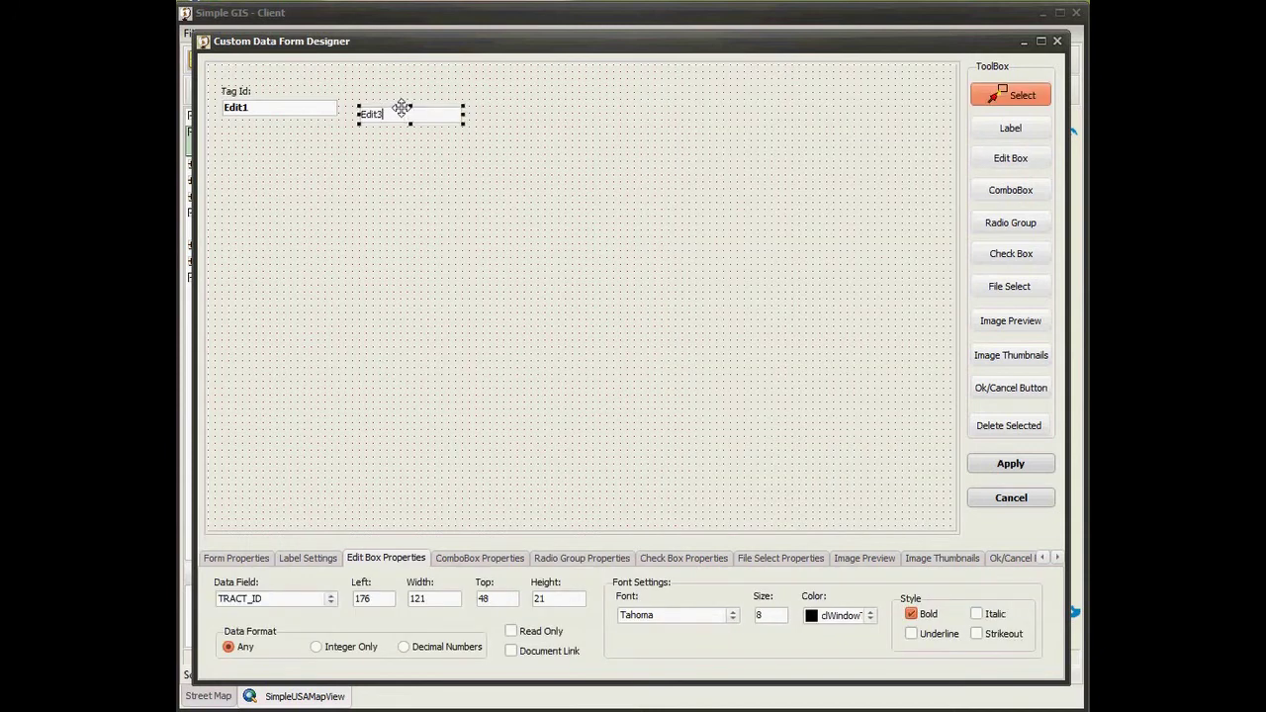
{"action": "left_click_drag", "start_coordinate": [401, 108], "coordinate": [400, 105]}
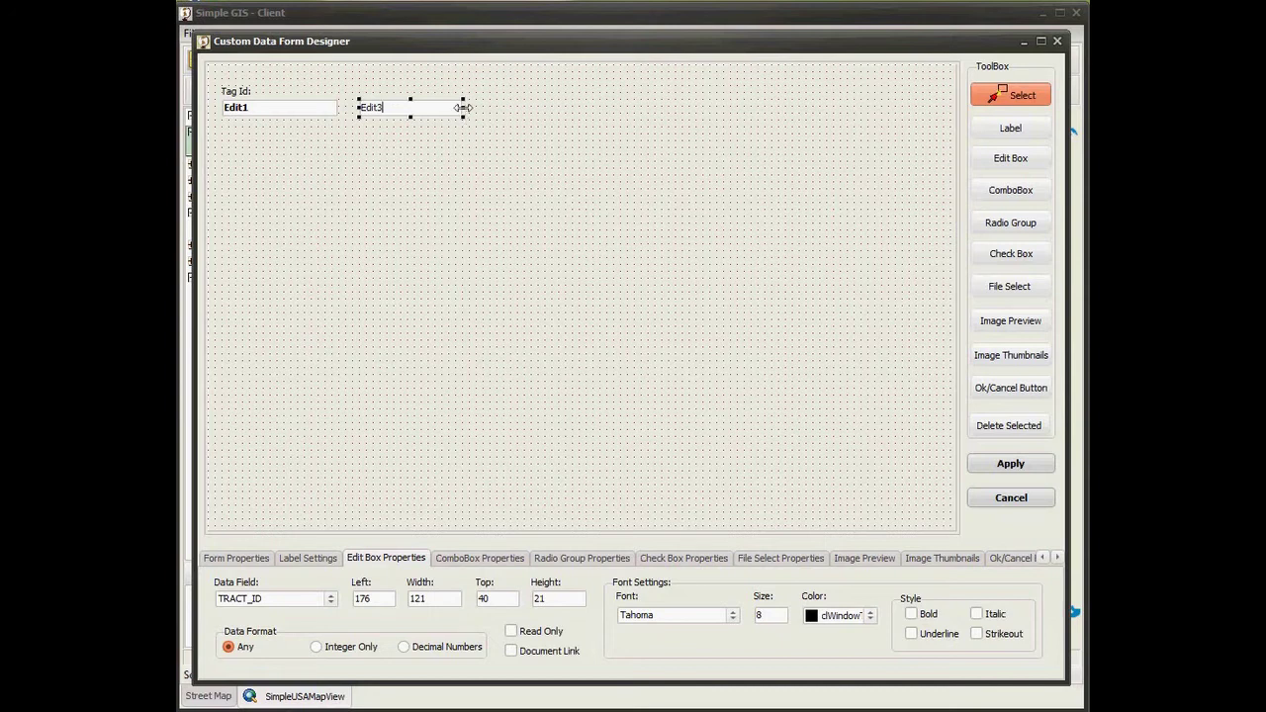
{"action": "left_click_drag", "start_coordinate": [462, 108], "coordinate": [643, 111]}
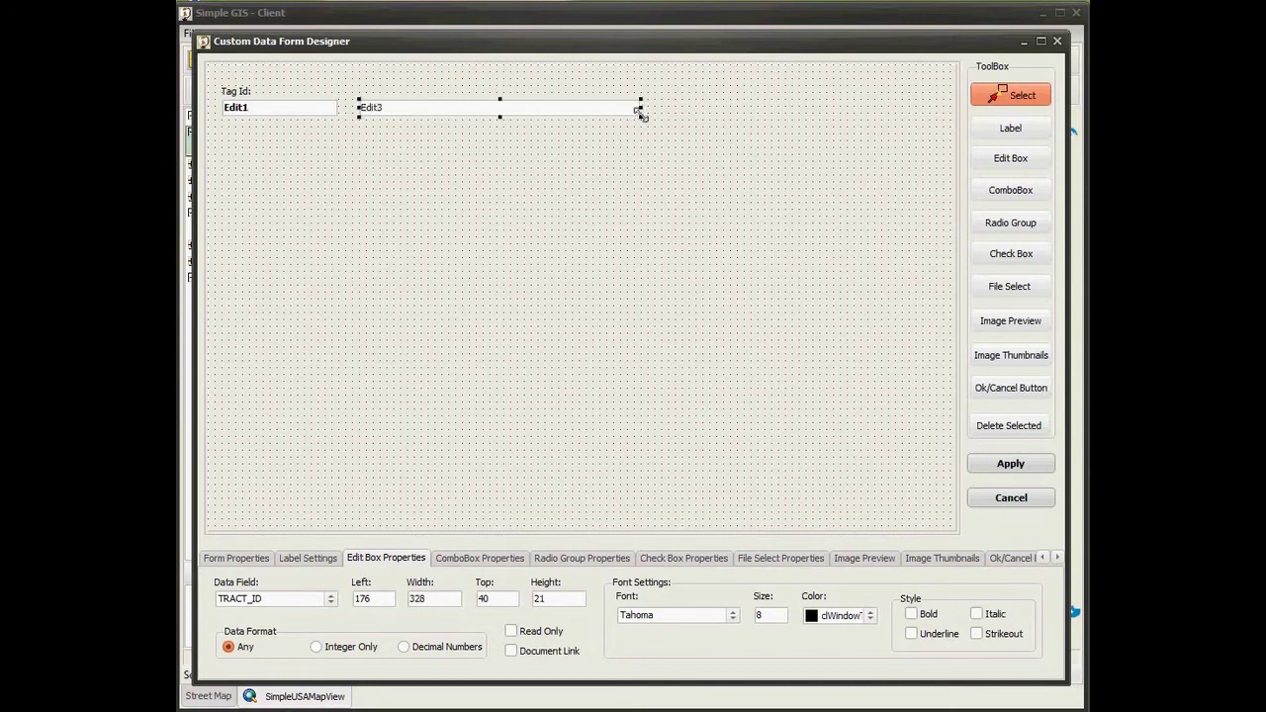
{"action": "left_click", "coordinate": [332, 600]}
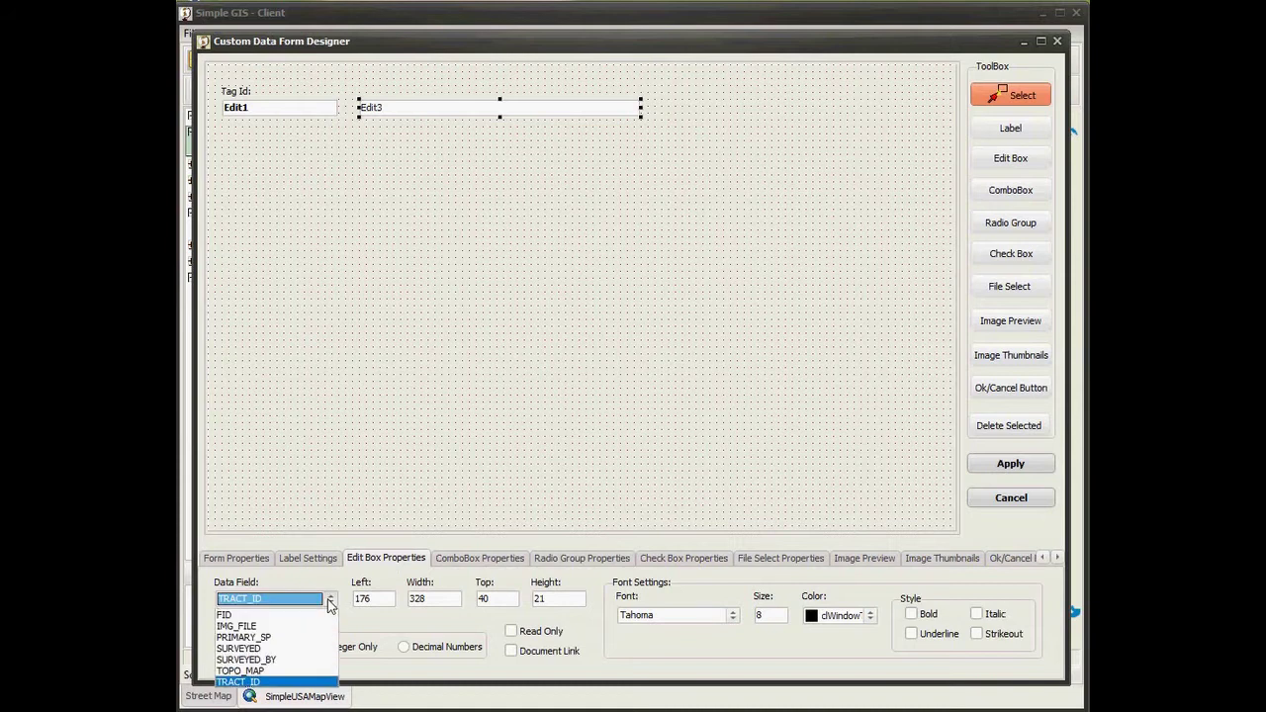
{"action": "left_click", "coordinate": [252, 671]}
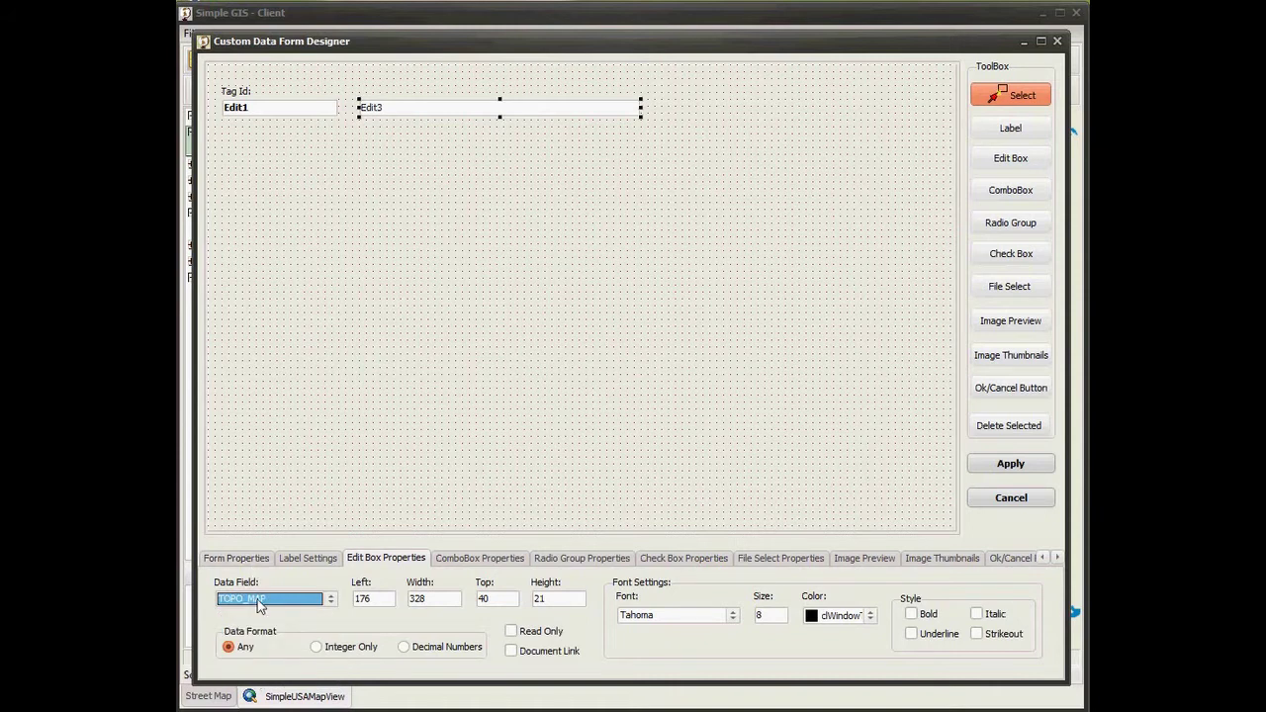
Make the TOPO_MAP edit box a read-only document link with underlined clBlue text
{"action": "left_click", "coordinate": [511, 633]}
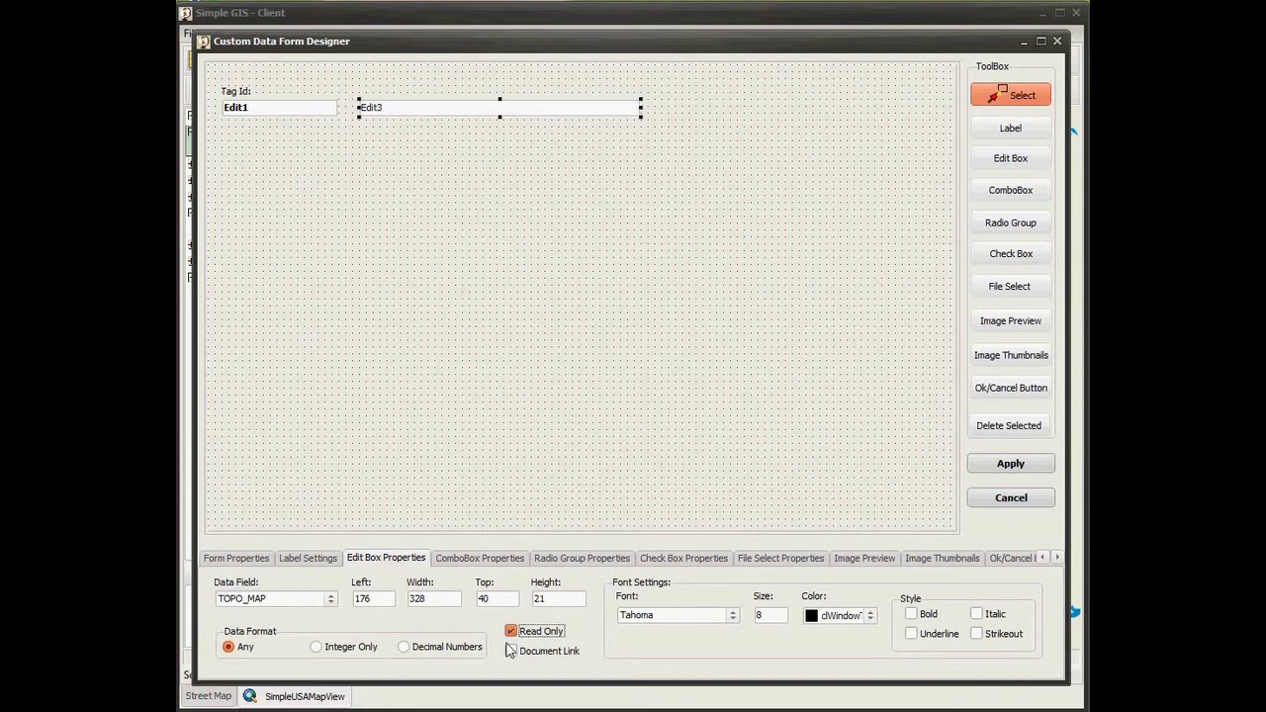
{"action": "left_click", "coordinate": [511, 651]}
{"action": "left_click", "coordinate": [870, 616]}
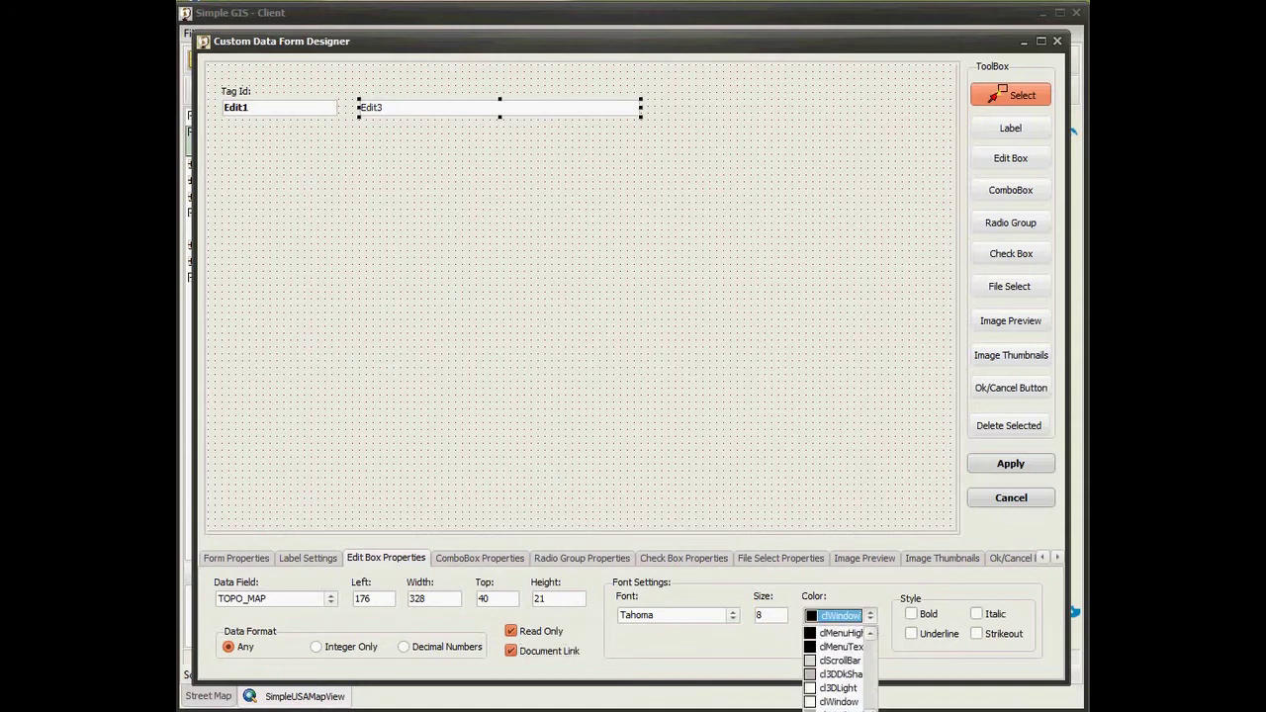
{"action": "scroll", "coordinate": [835, 672], "scroll_direction": "up", "scroll_amount": 5}
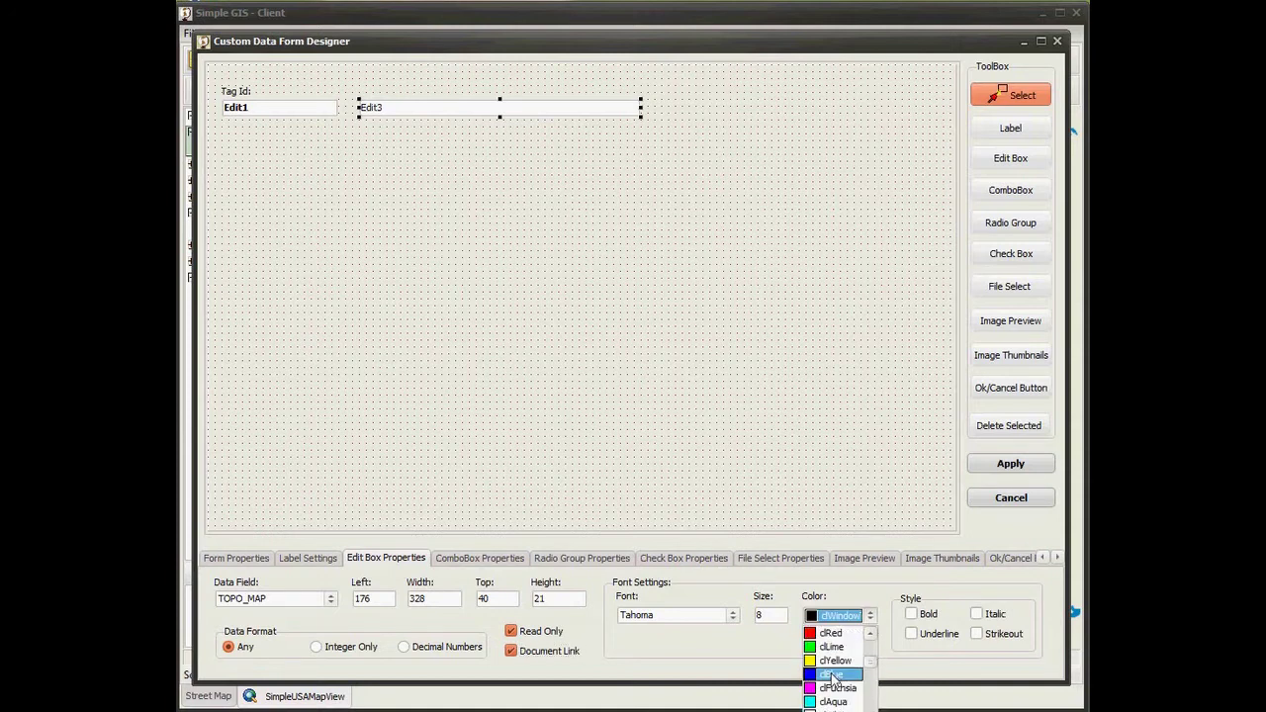
{"action": "left_click", "coordinate": [830, 681]}
{"action": "left_click", "coordinate": [920, 634]}
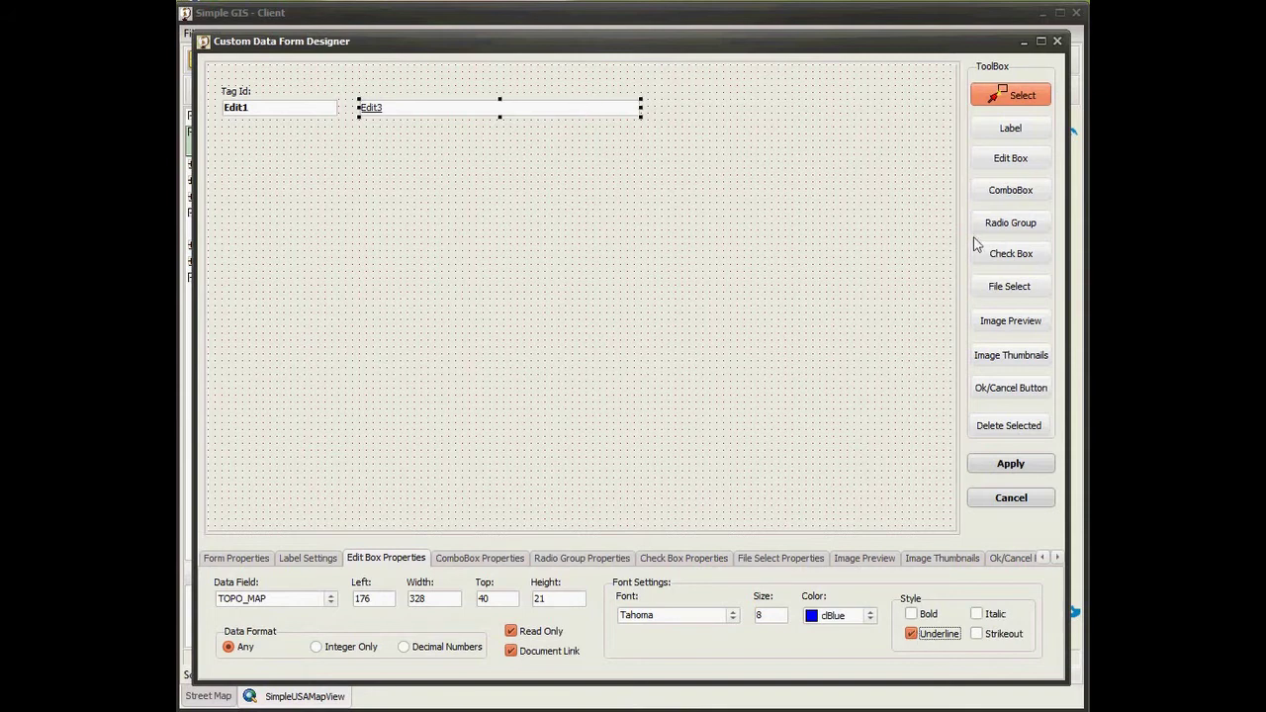
Add a label captioned "Topo Map Document:" above the TOPO_MAP edit box
{"action": "left_click", "coordinate": [1000, 138]}
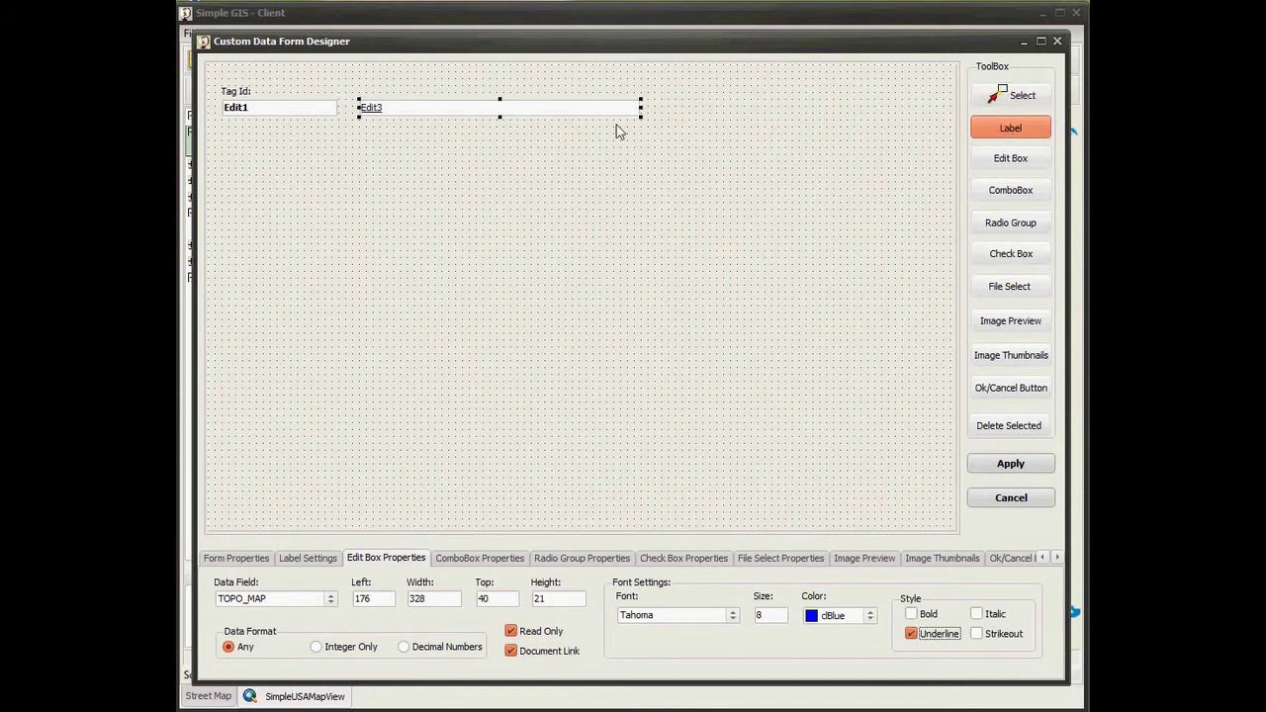
{"action": "left_click", "coordinate": [362, 91]}
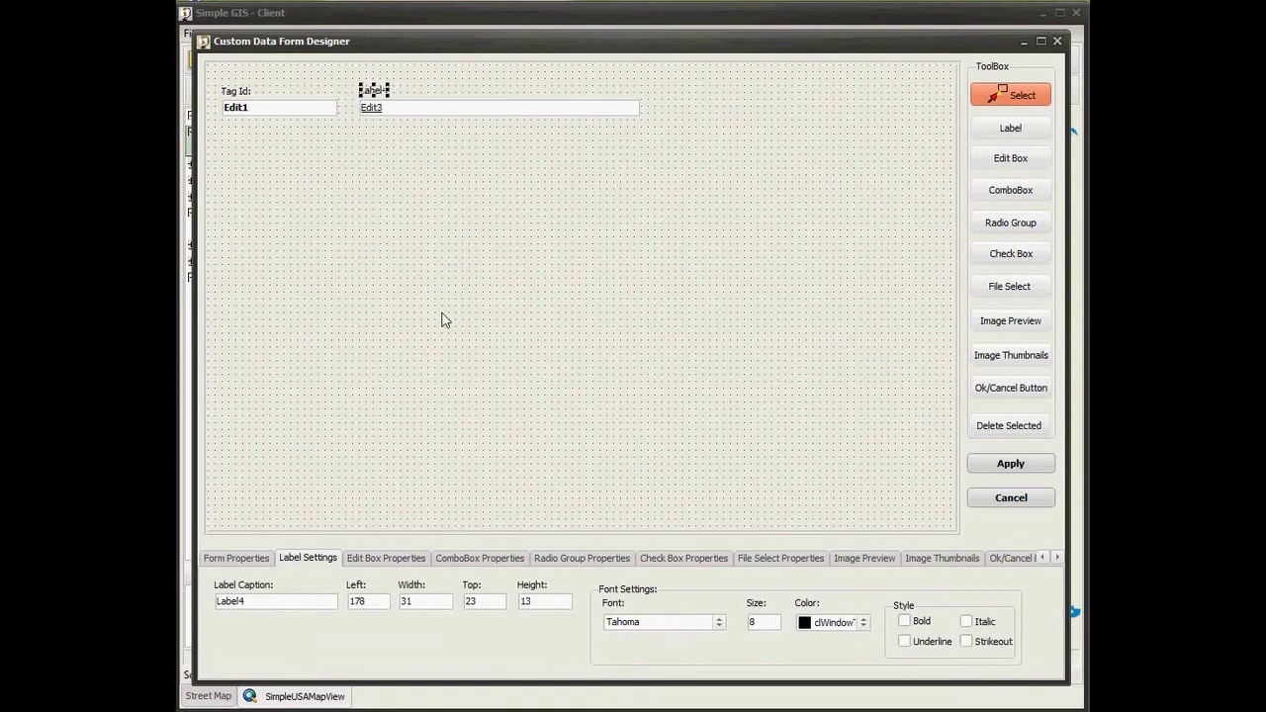
{"action": "double_click", "coordinate": [254, 600]}
{"action": "type", "text": "Topo Map Document:"}
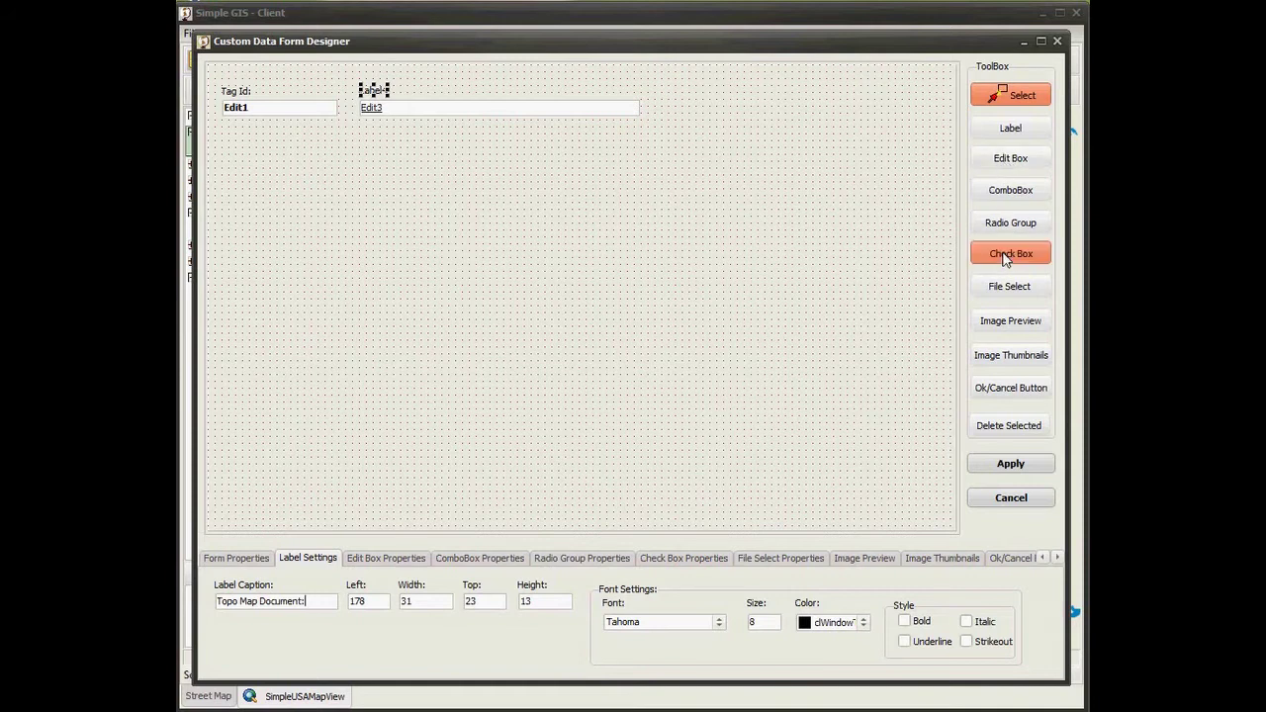
Place a check box below the TRACT_ID box, linked to the SURVEYED data field and captioned "Surveyed?"
{"action": "left_click", "coordinate": [224, 127]}
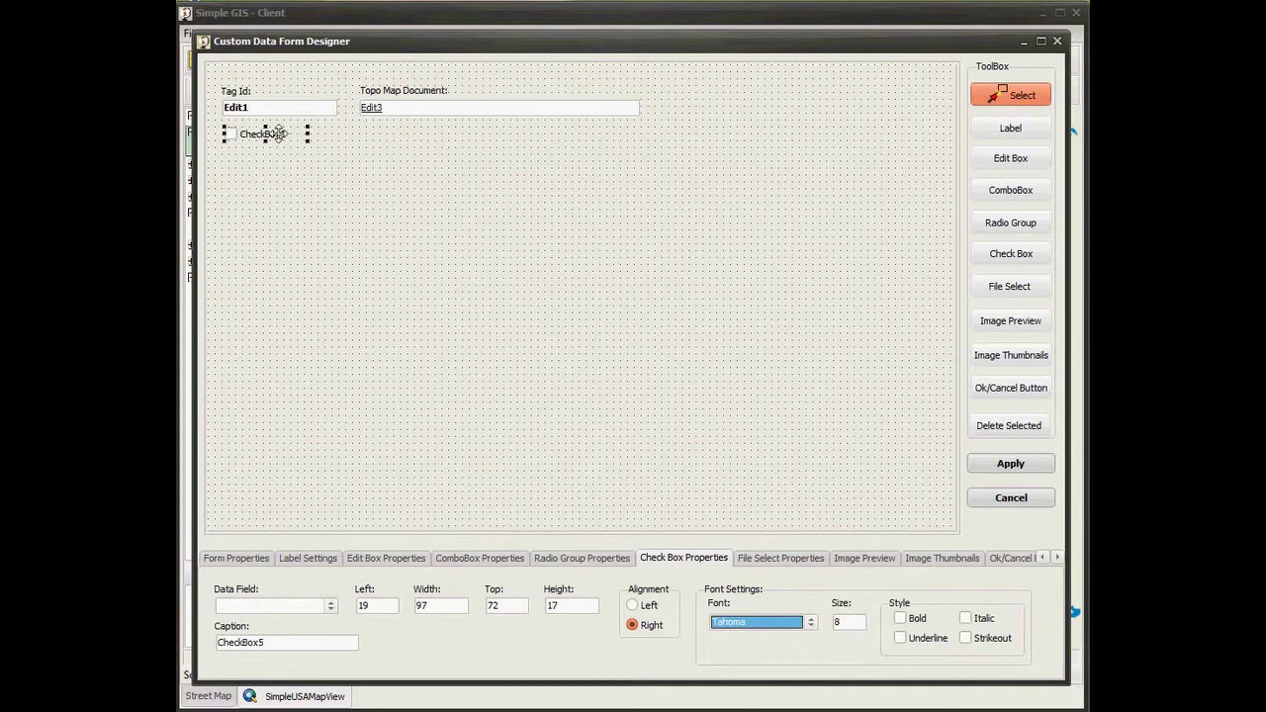
{"action": "left_click", "coordinate": [330, 607]}
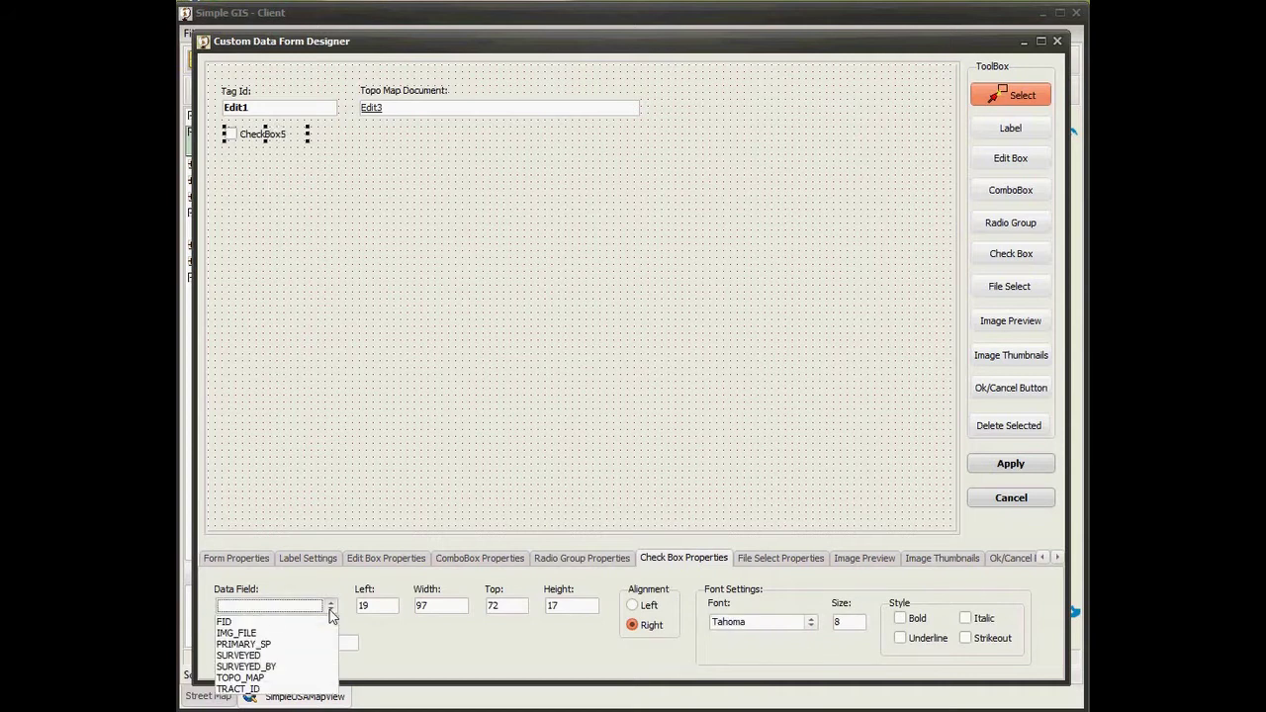
{"action": "left_click", "coordinate": [255, 657]}
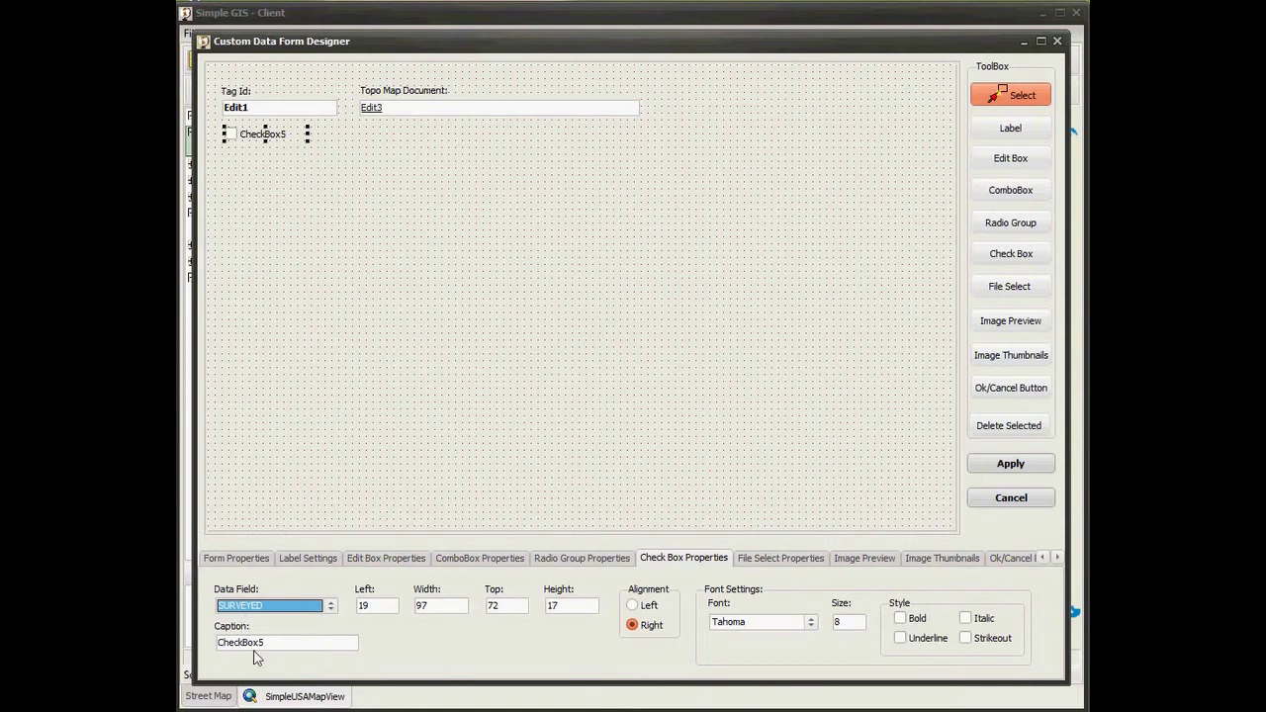
{"action": "double_click", "coordinate": [289, 643]}
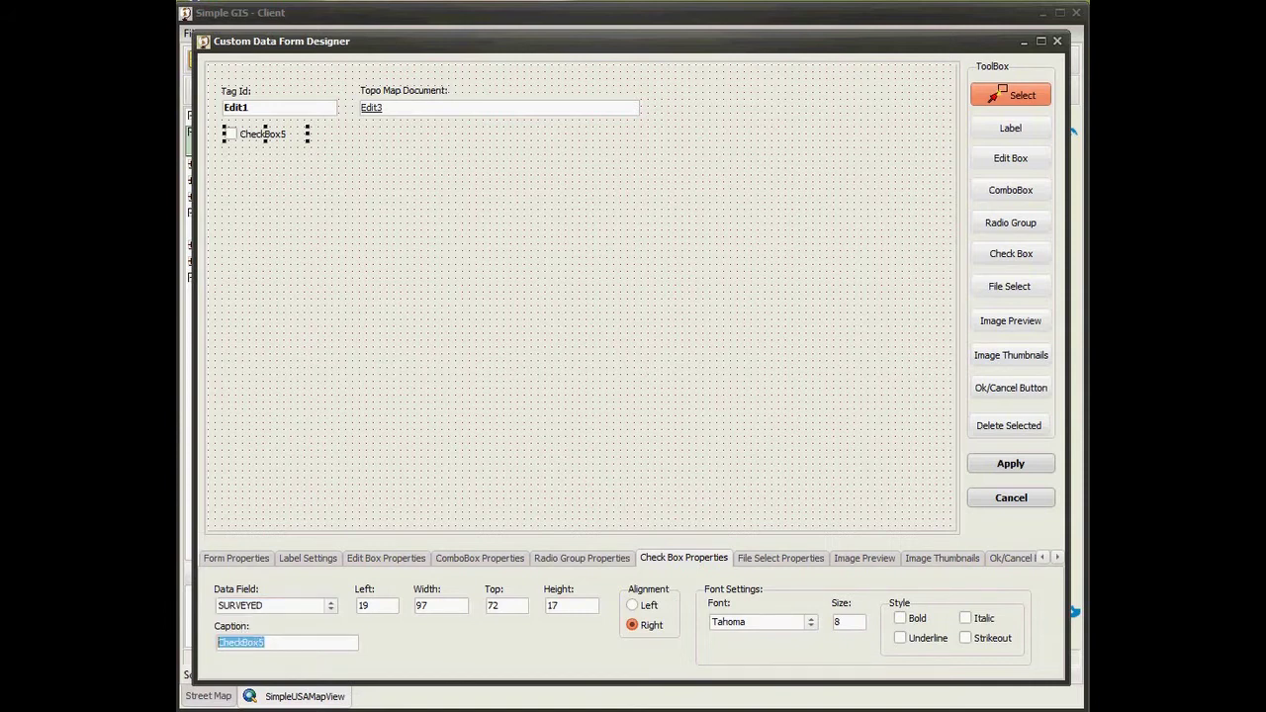
{"action": "type", "text": "Surveyed?"}
Place a combo box below the Surveyed? check box, aligned with the TRACT_ID box, and link it to the SURVEYED_BY data field
{"action": "left_click", "coordinate": [1024, 191]}
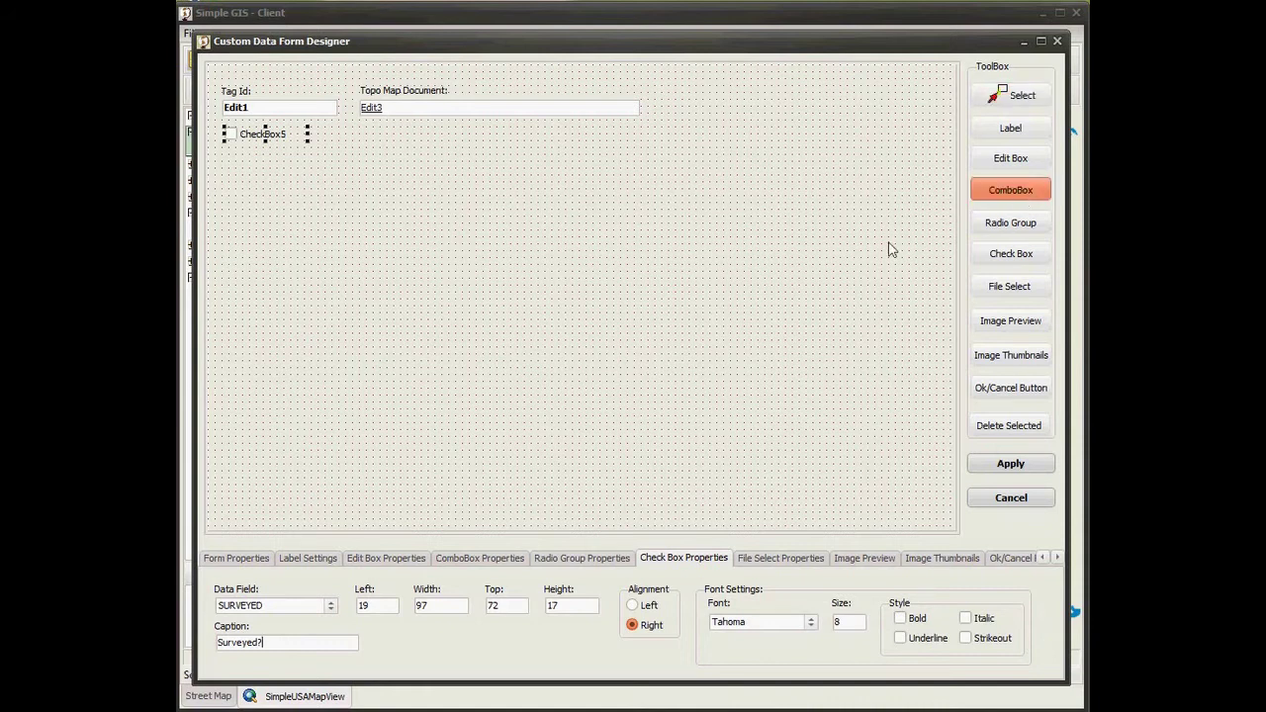
{"action": "left_click", "coordinate": [224, 154]}
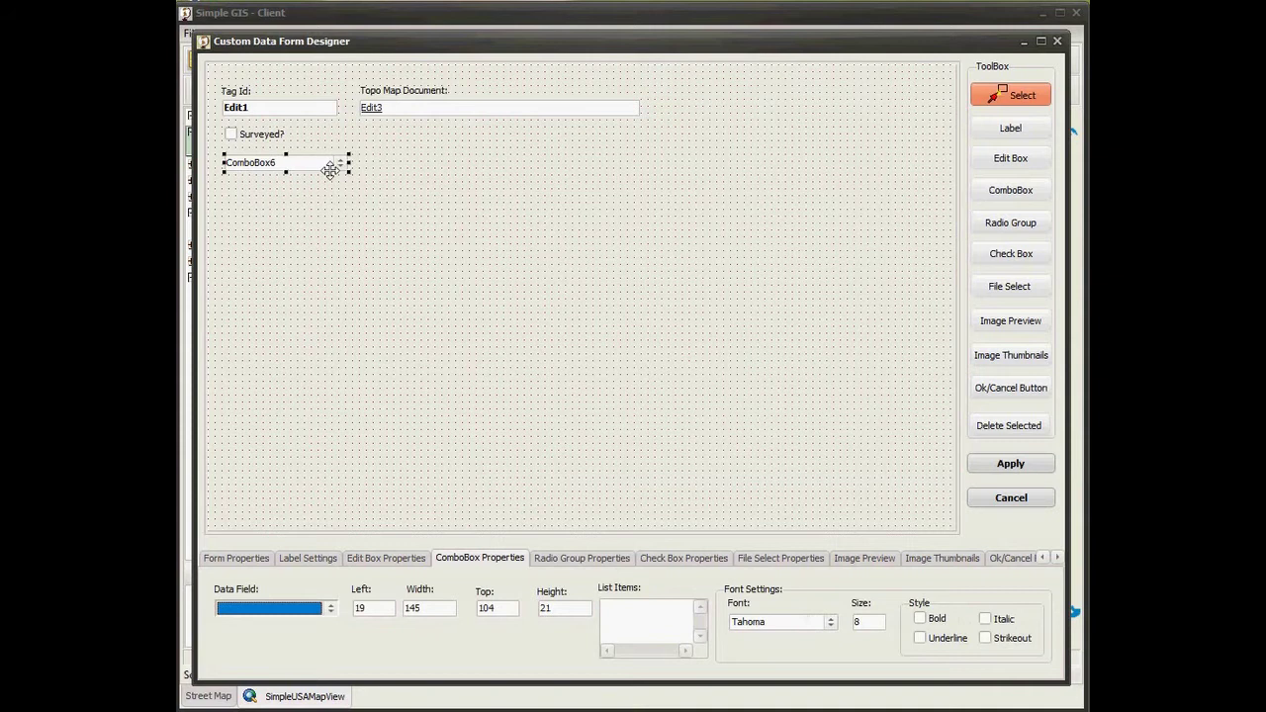
{"action": "left_click_drag", "start_coordinate": [330, 170], "coordinate": [329, 176]}
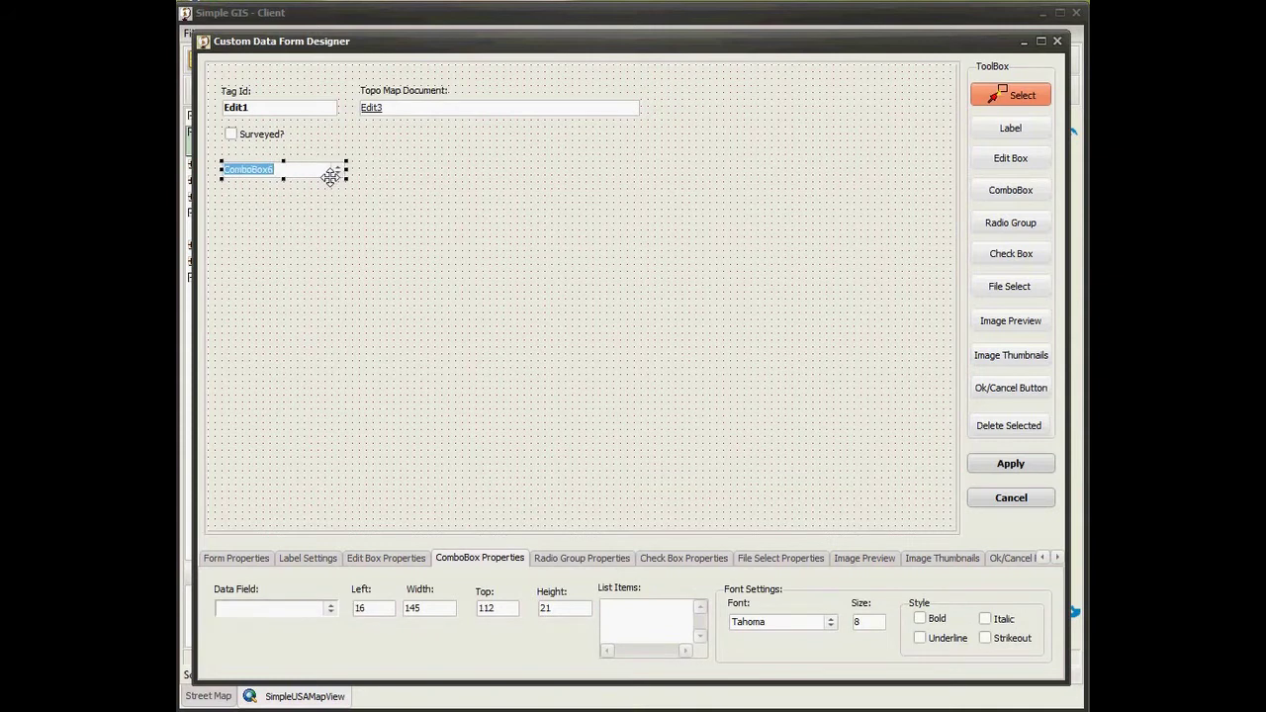
{"action": "left_click", "coordinate": [330, 608]}
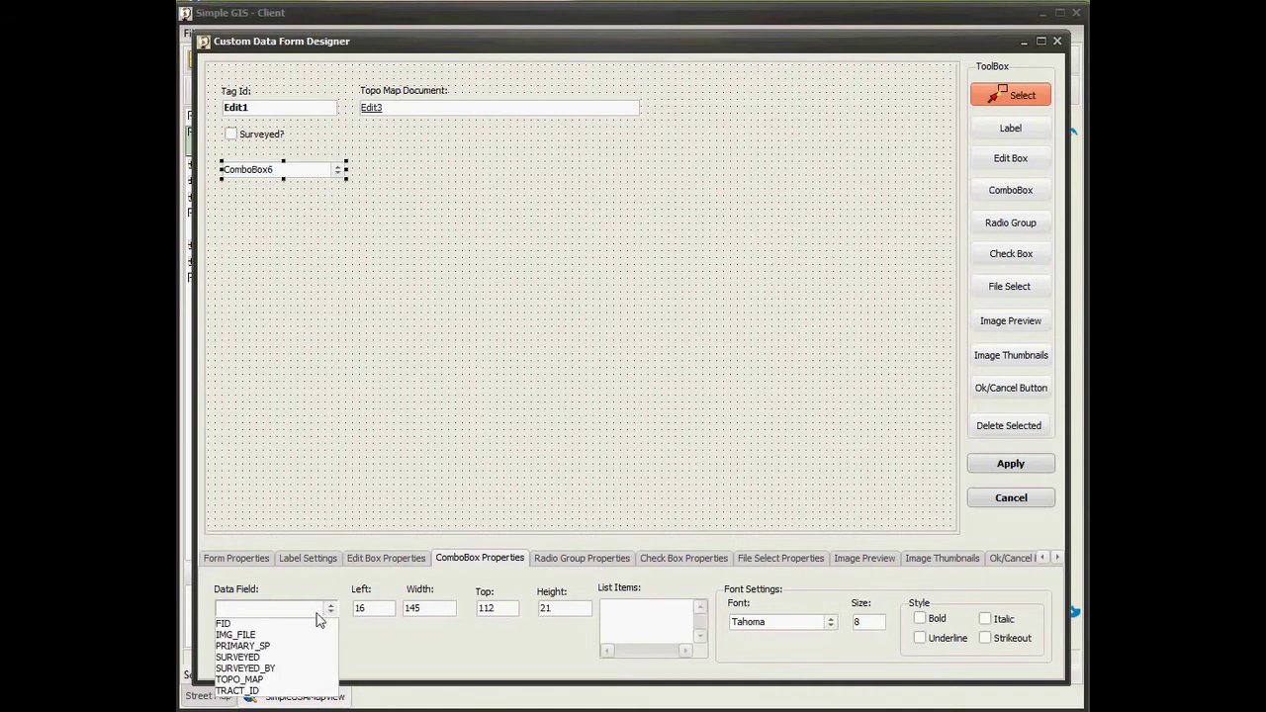
{"action": "left_click", "coordinate": [257, 669]}
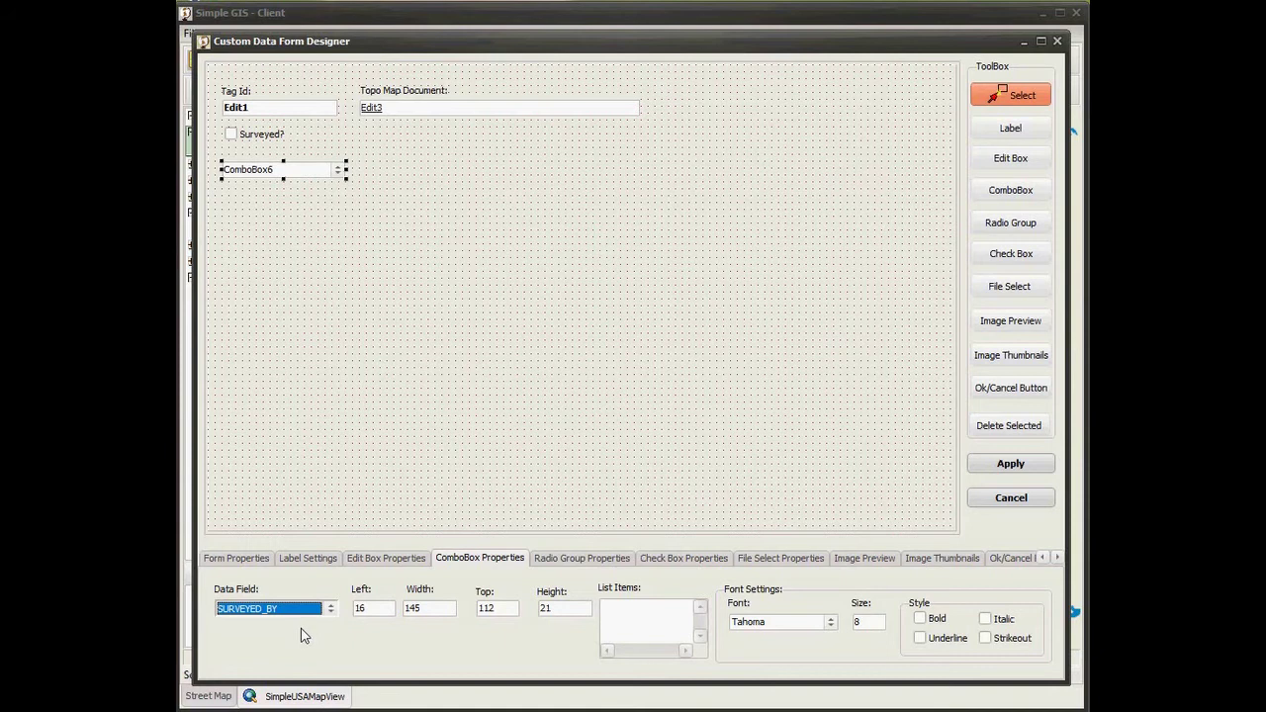
Fill the SURVEYED_BY combo box's list items with the two surveyors' full names and N/A, one per line
{"action": "left_click", "coordinate": [619, 610]}
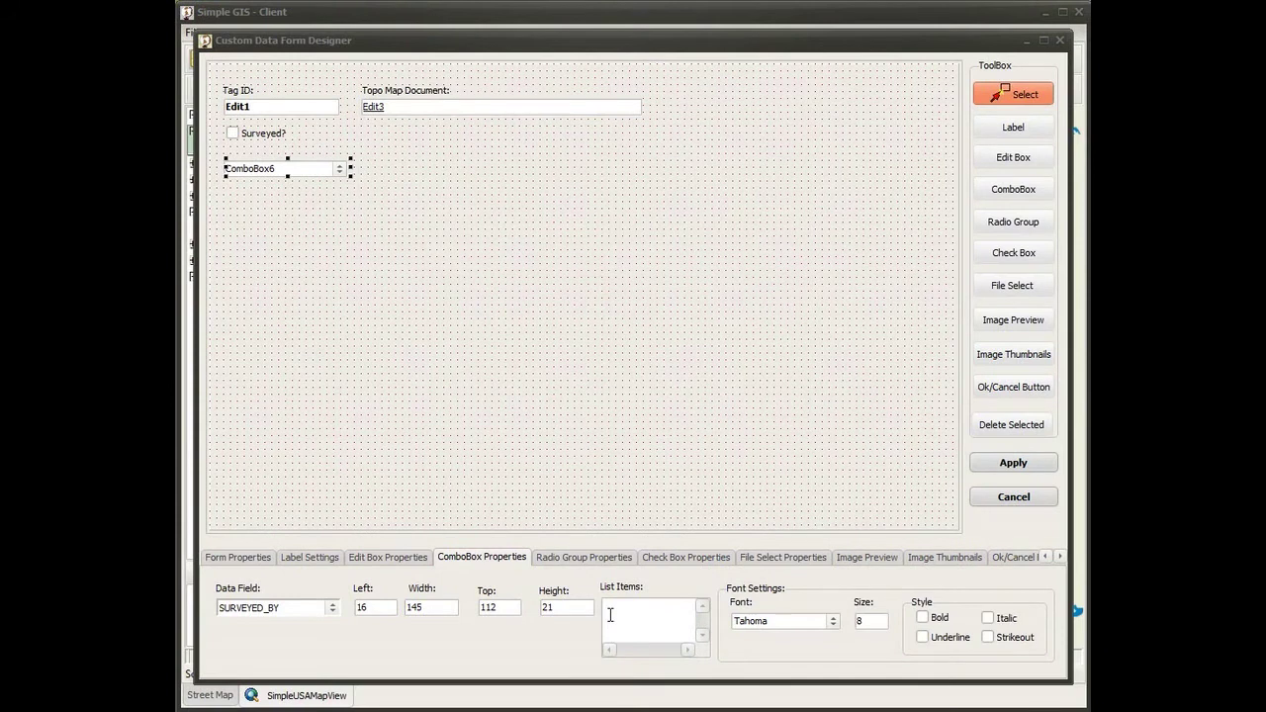
{"action": "left_click", "coordinate": [610, 614]}
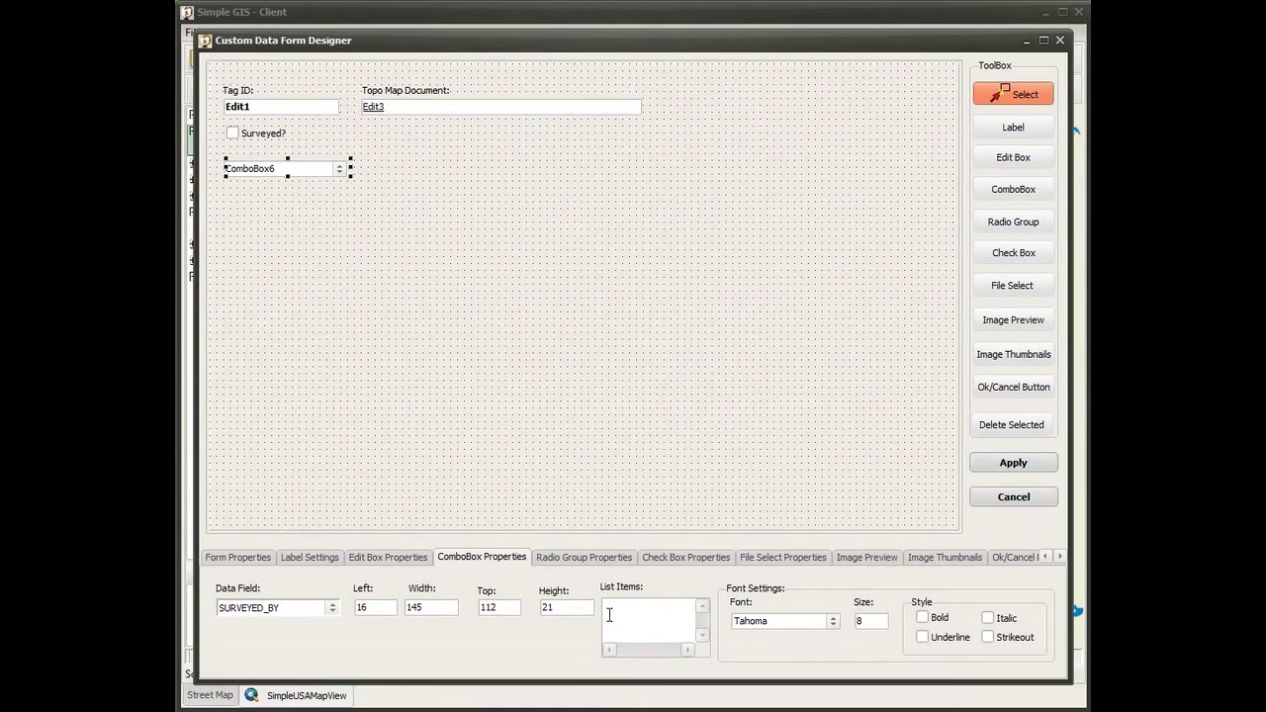
{"action": "type", "text": "John"}
{"action": "type", "text": " Dow"}
{"action": "type", "text": "Jane"}
{"action": "type", "text": "Doe"}
{"action": "key", "text": "Return"}
{"action": "type", "text": "N/A"}
Add a label captioned "Surveyed By:" directly above the SURVEYED_BY combo box
{"action": "left_click", "coordinate": [990, 129]}
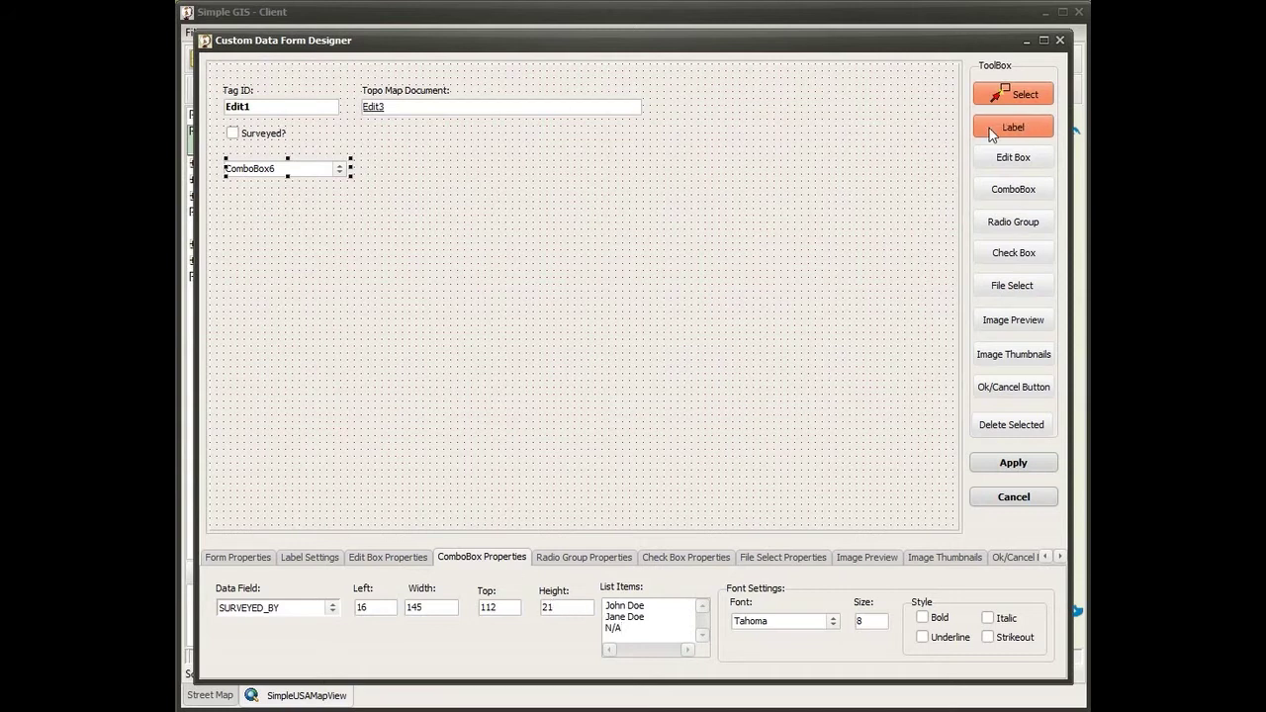
{"action": "left_click", "coordinate": [225, 155]}
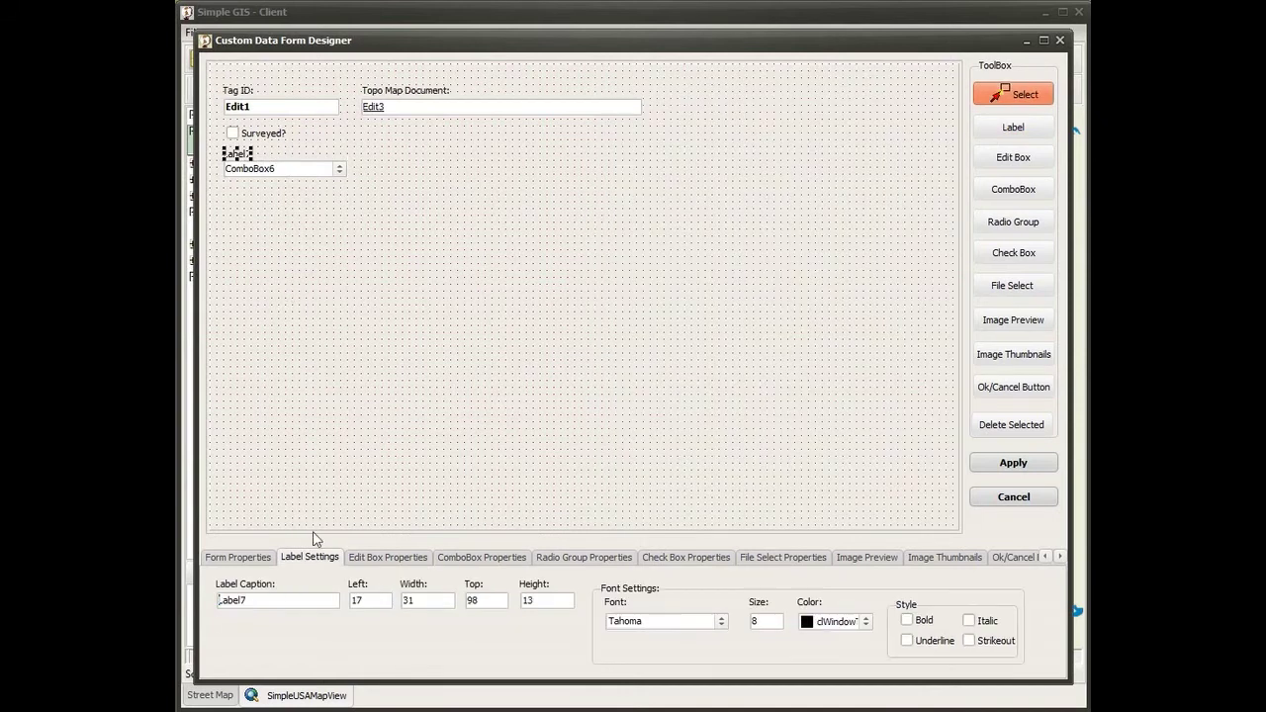
{"action": "left_click_drag", "start_coordinate": [265, 599], "coordinate": [219, 601]}
{"action": "type", "text": "Surveyed By:"}
{"action": "key", "text": "Return"}
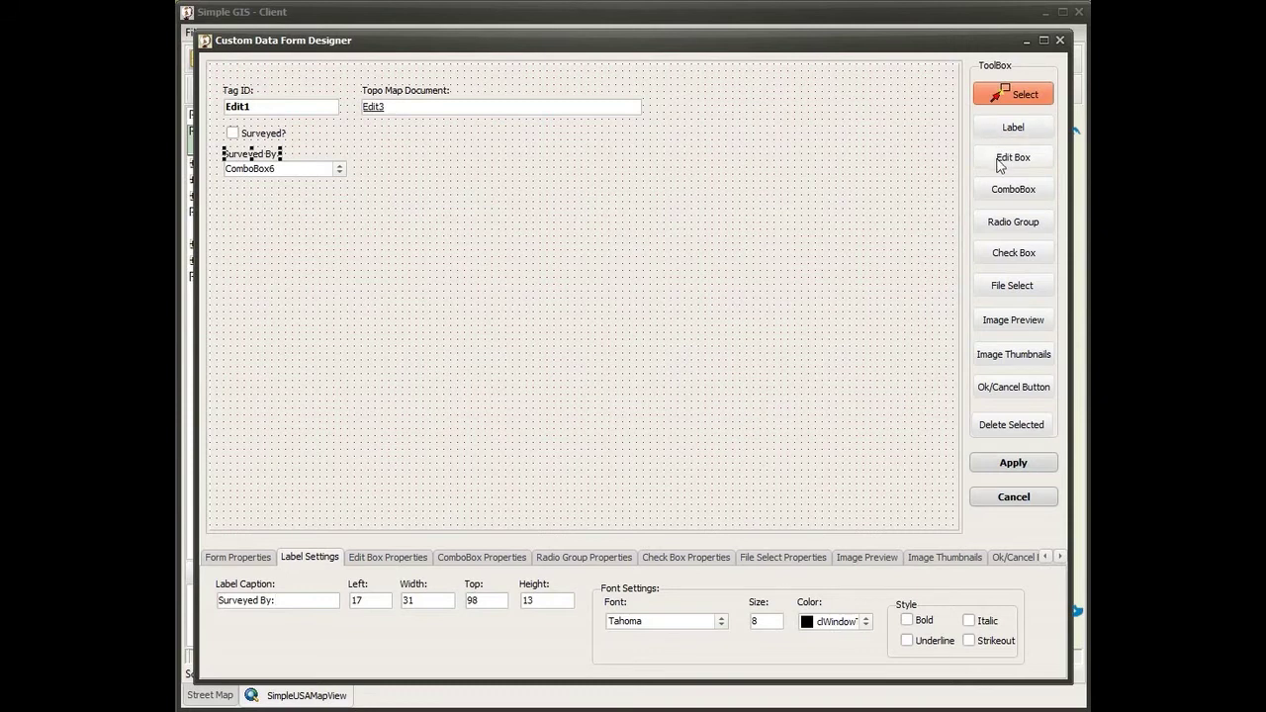
Place a radio group below the Surveyed By combo box, linked to the PRIMARY_SP data field and captioned "Category"
{"action": "left_click", "coordinate": [1007, 223]}
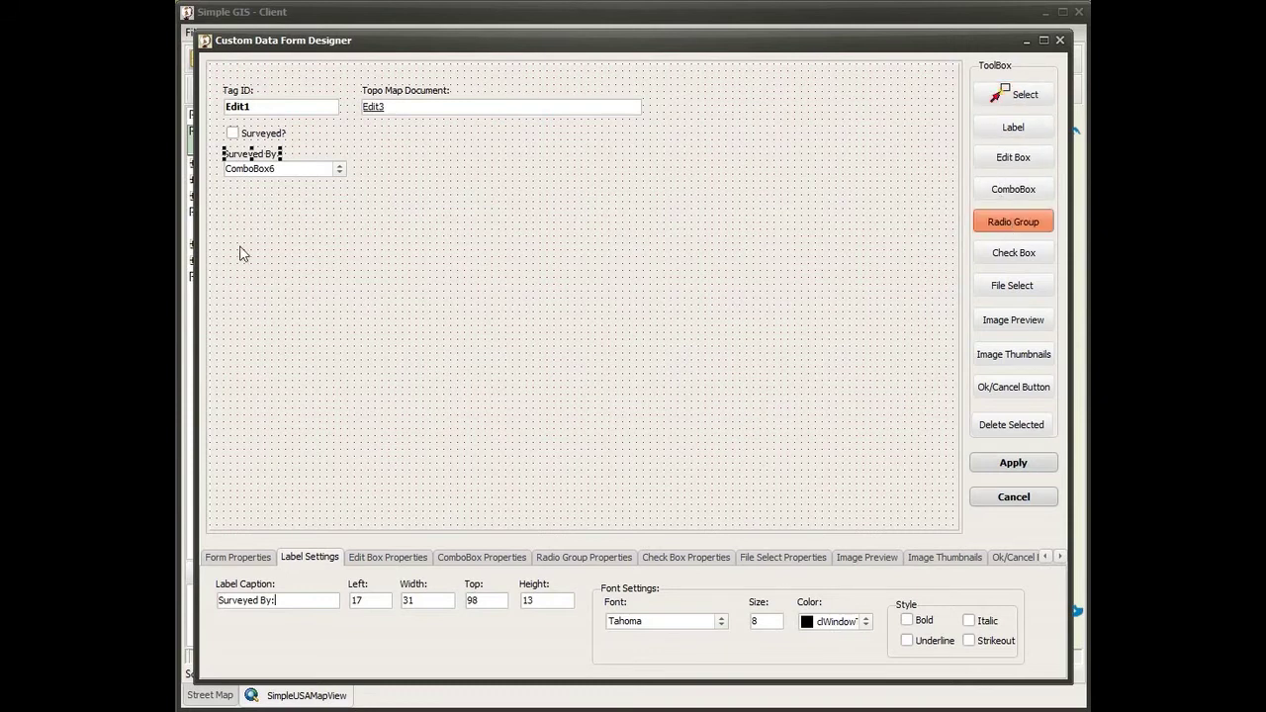
{"action": "left_click", "coordinate": [225, 197]}
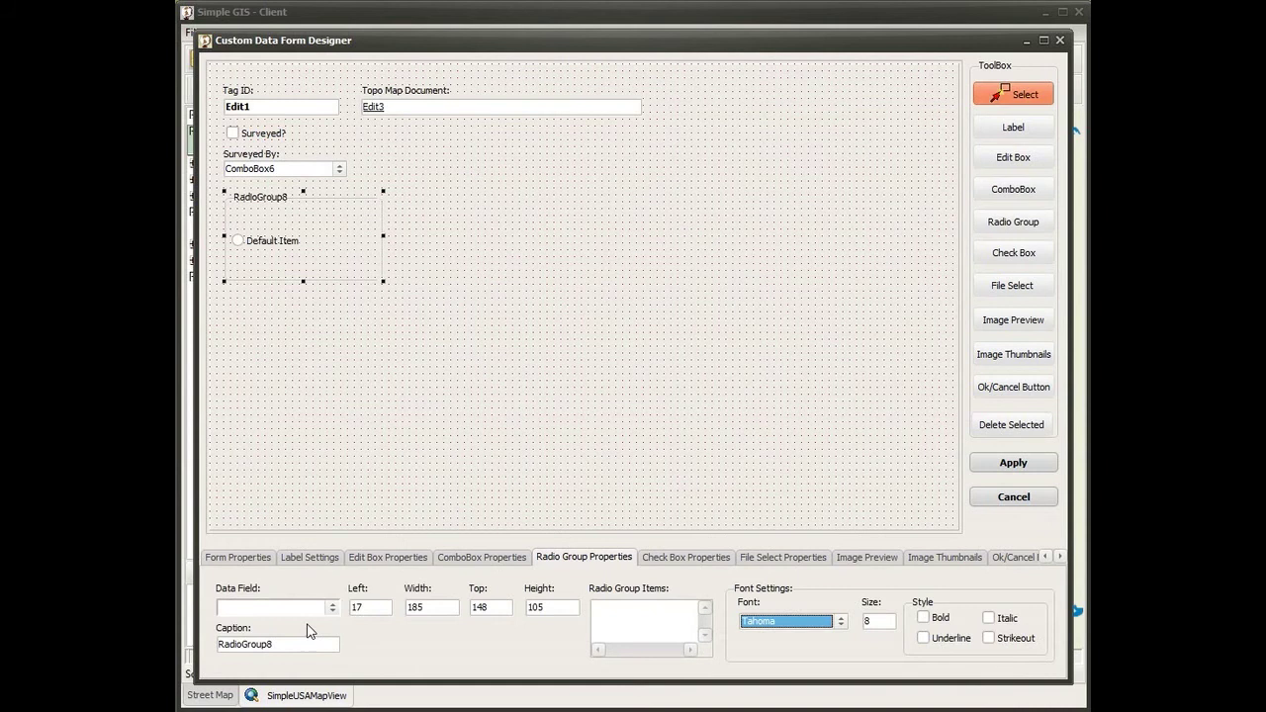
{"action": "left_click", "coordinate": [334, 607]}
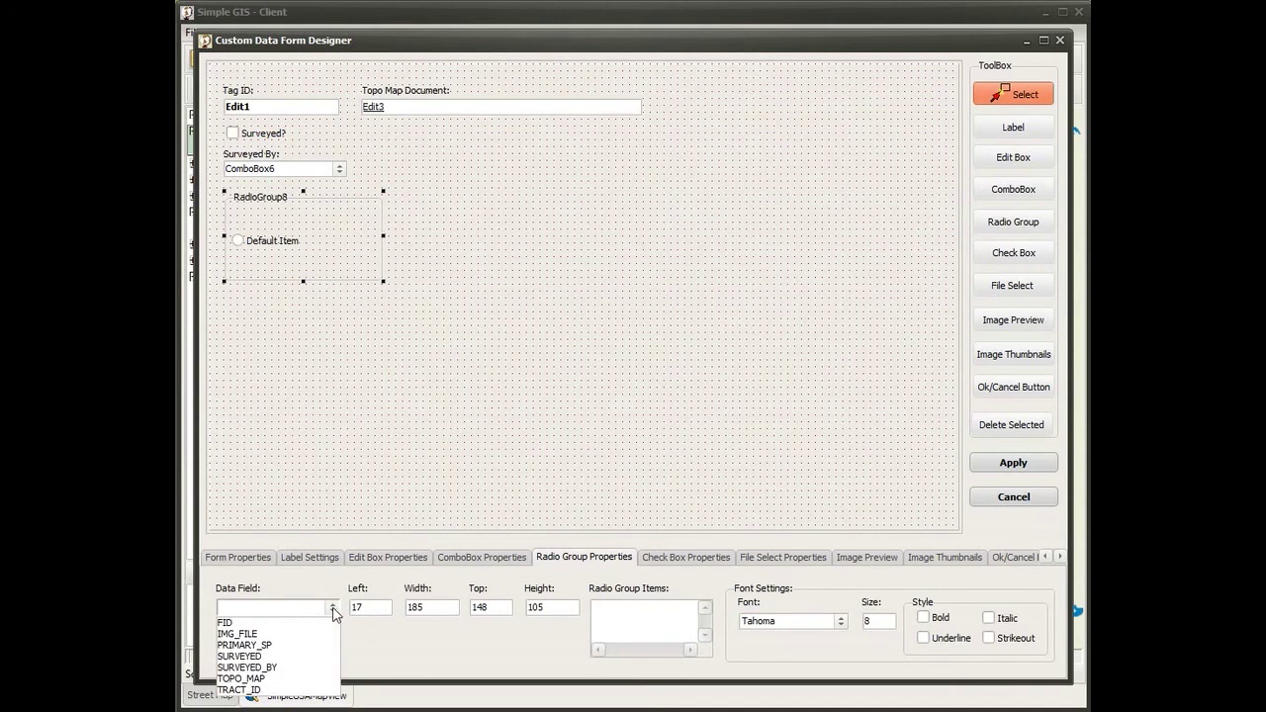
{"action": "left_click", "coordinate": [265, 649]}
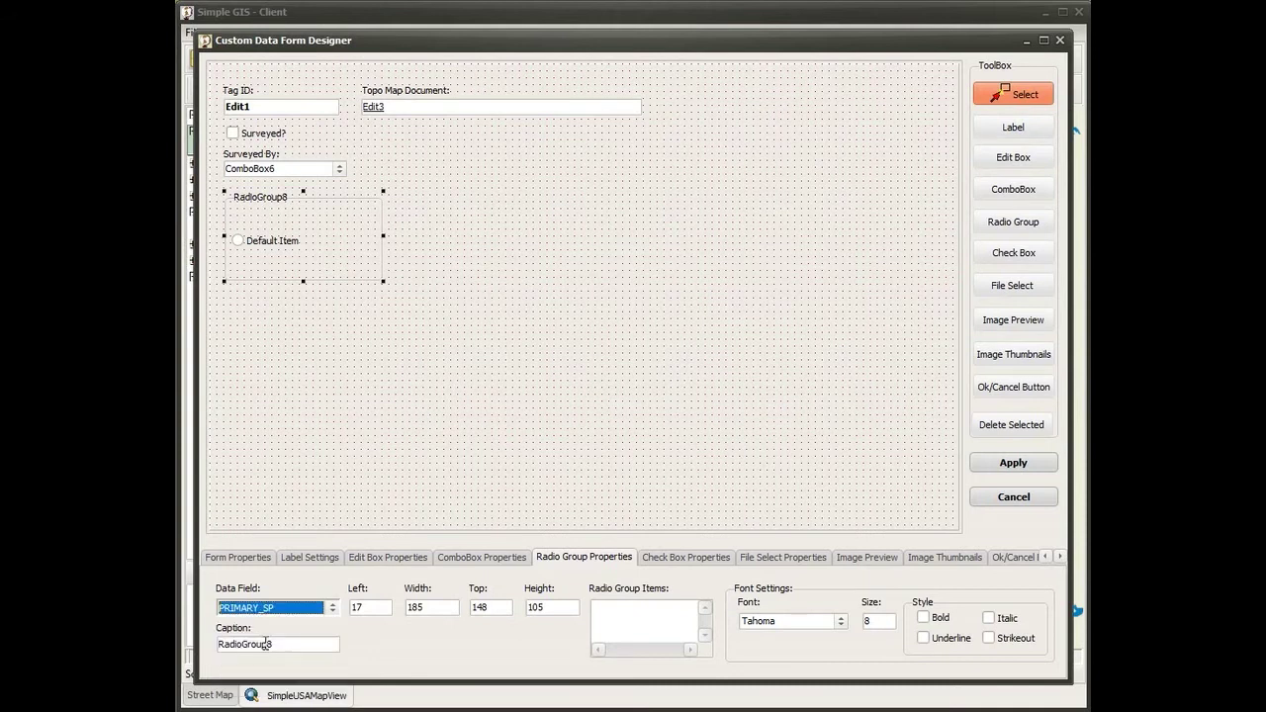
{"action": "left_click_drag", "start_coordinate": [282, 643], "coordinate": [219, 644]}
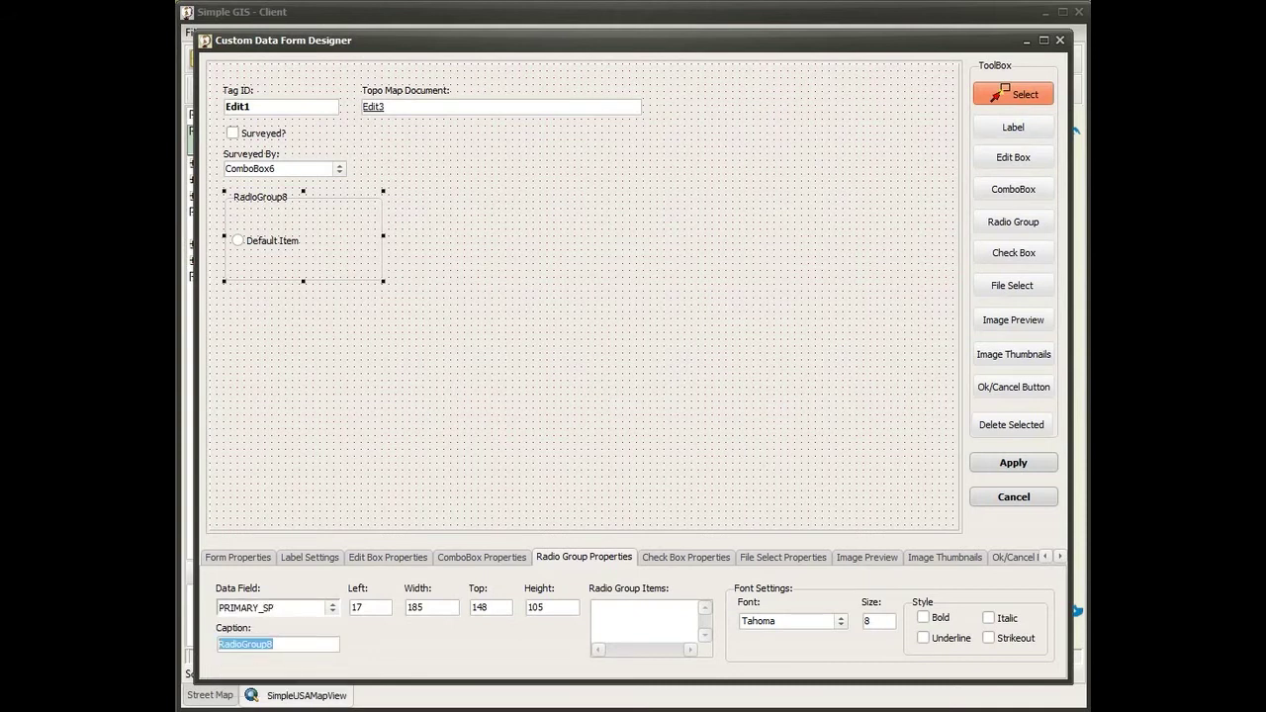
{"action": "type", "text": "Category"}
Fill the Category radio group's items with Oak-gum, Pine, Cypress and Other, one per line, and narrow the group to a width of about 143
{"action": "left_click", "coordinate": [659, 610]}
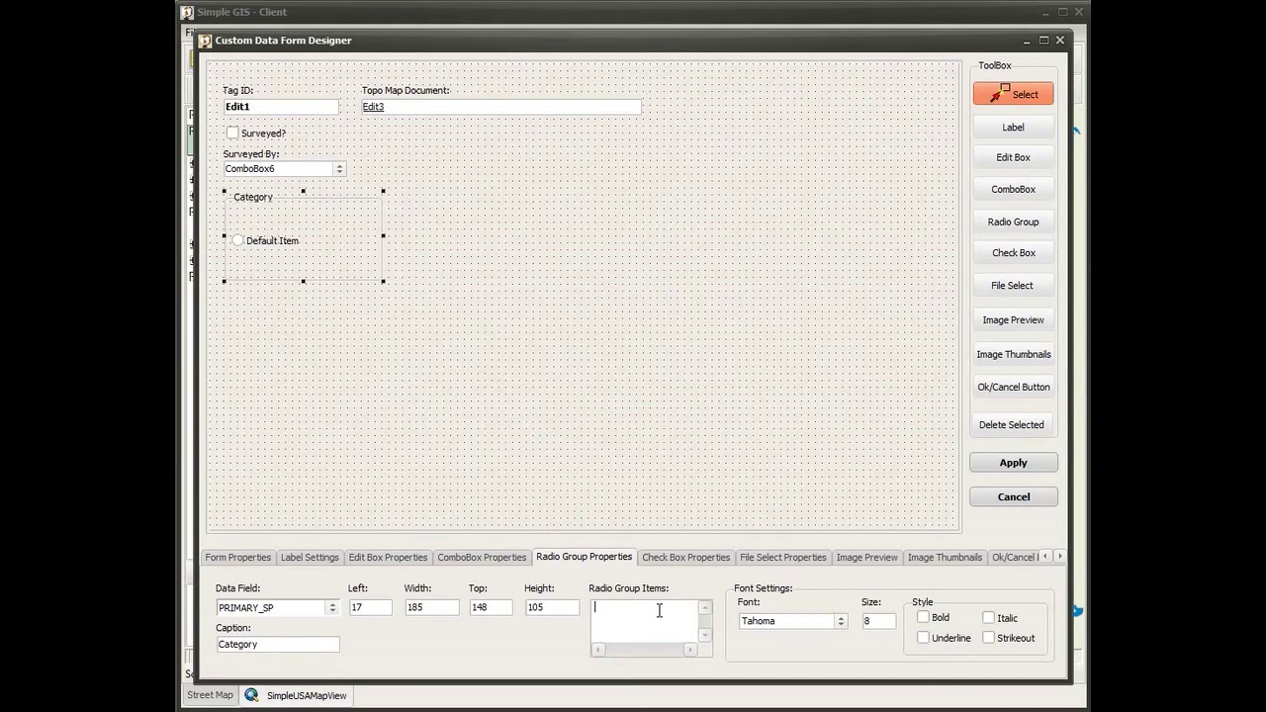
{"action": "type", "text": "Oak-gum pine"}
{"action": "key", "text": "BackSpace"}
{"action": "key", "text": "BackSpace"}
{"action": "key", "text": "BackSpace"}
{"action": "key", "text": "BackSpace"}
{"action": "type", "text": "Pine"}
{"action": "key", "text": "Return"}
{"action": "type", "text": "Cypress"}
{"action": "key", "text": "Return"}
{"action": "type", "text": "Other"}
{"action": "left_click", "coordinate": [496, 607]}
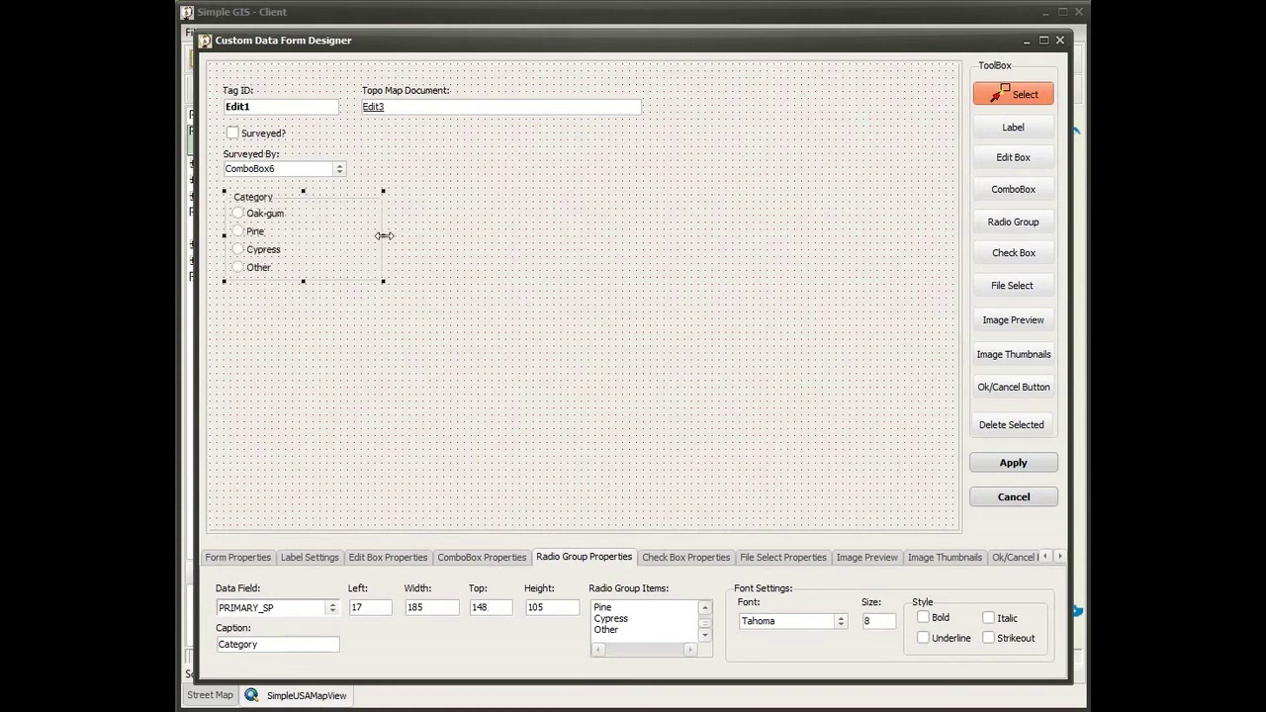
{"action": "left_click_drag", "start_coordinate": [385, 237], "coordinate": [349, 237]}
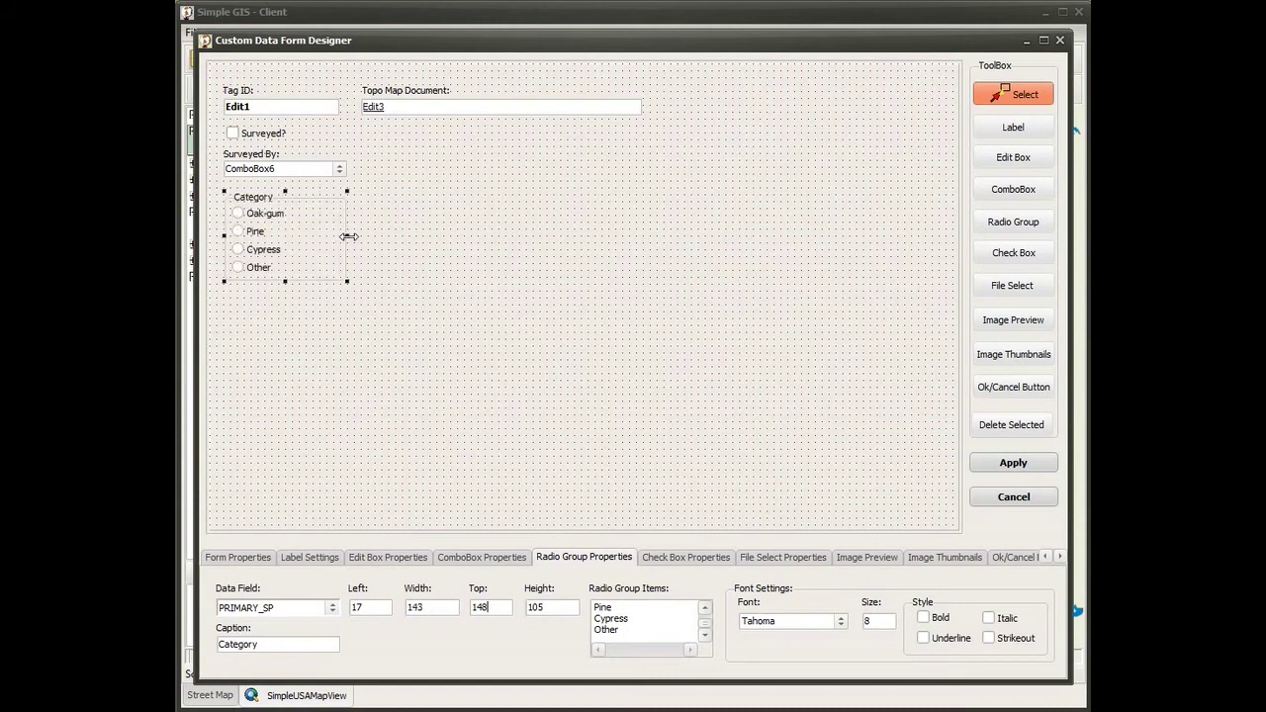
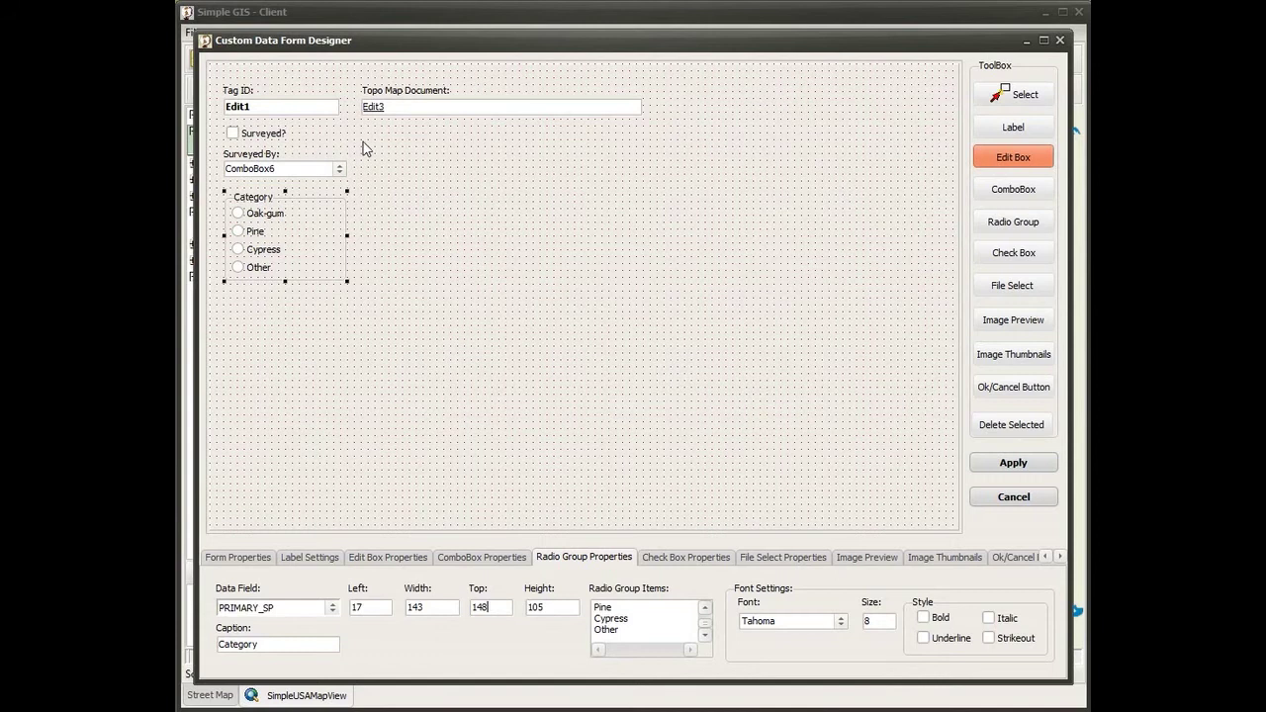
Place an edit box below the Topo Map Document box, widen it to about 328 to match, and link it to the IMG_FILE data field
{"action": "left_click", "coordinate": [361, 141]}
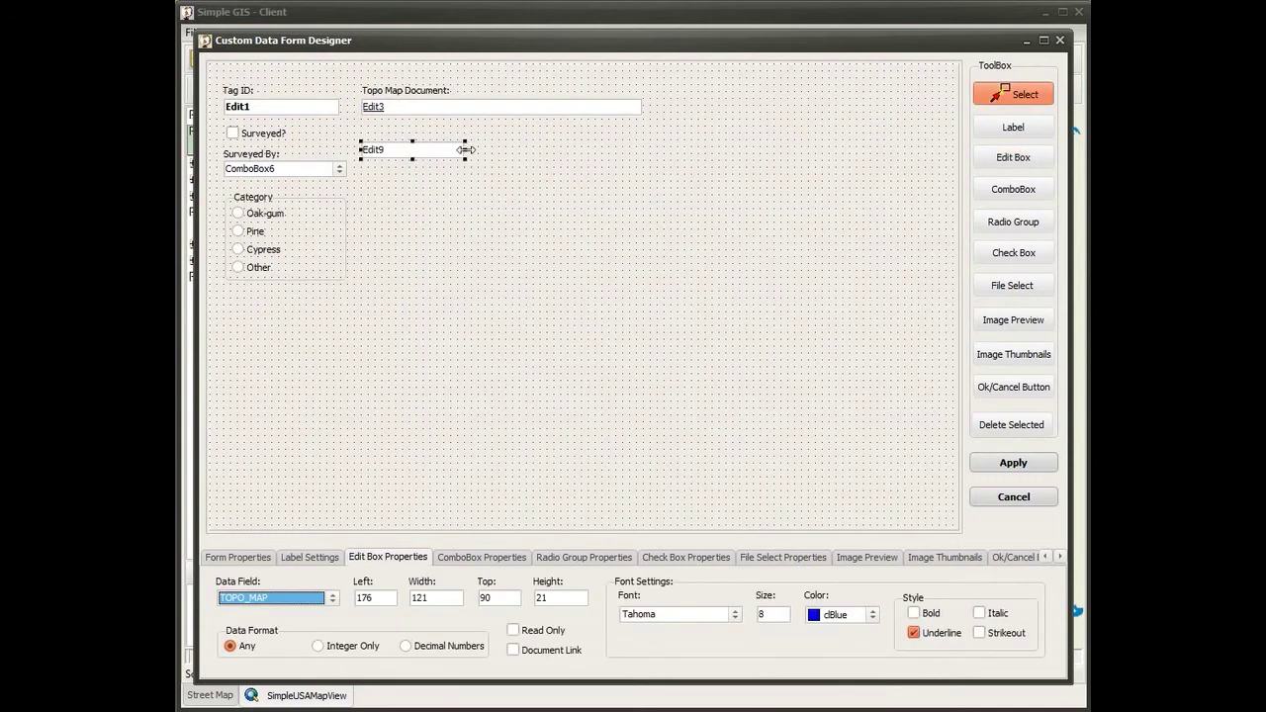
{"action": "left_click_drag", "start_coordinate": [466, 149], "coordinate": [644, 163]}
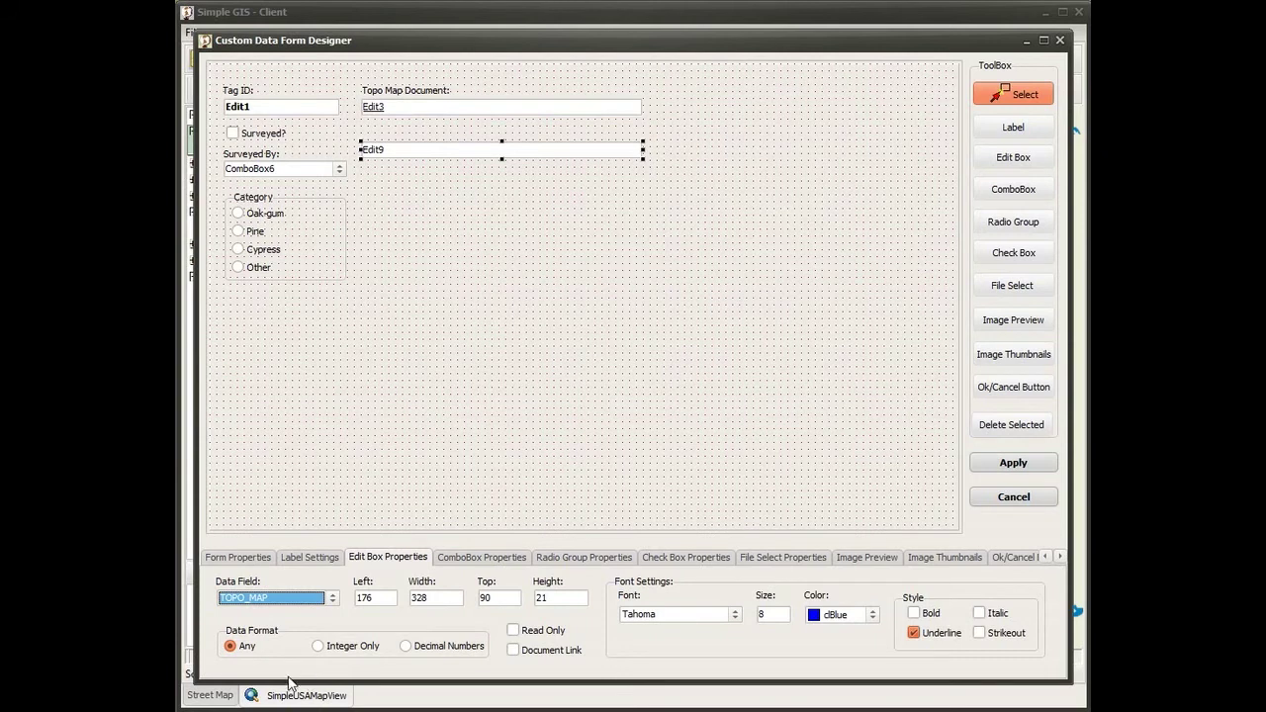
{"action": "left_click", "coordinate": [333, 599]}
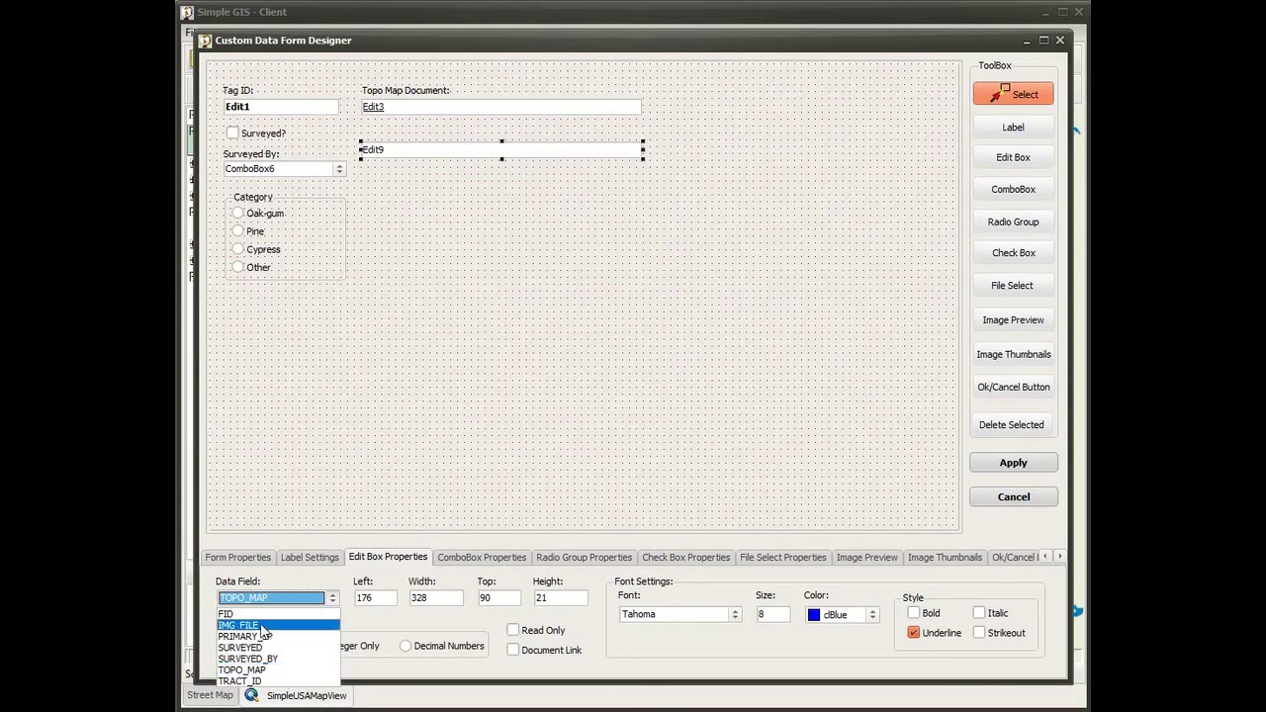
{"action": "left_click", "coordinate": [262, 625]}
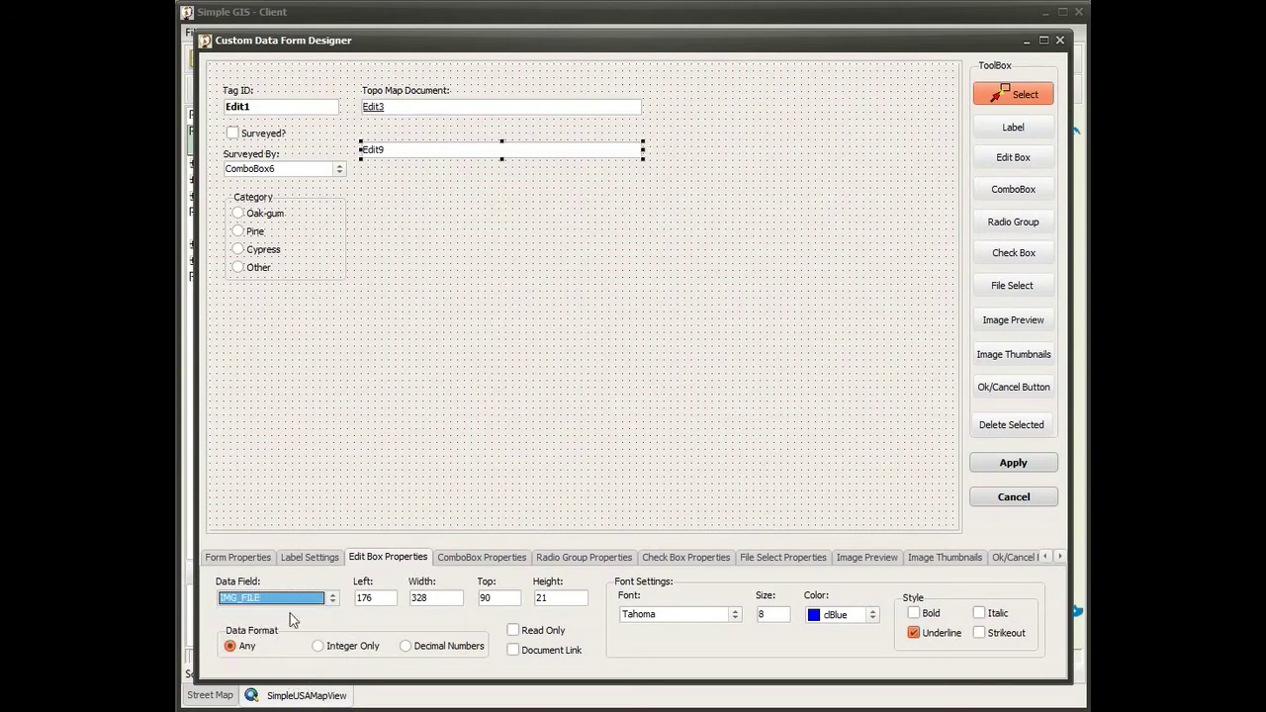
Make the IMG_FILE edit box read-only and a document link, with its font color set to clBlack
{"action": "left_click", "coordinate": [545, 632]}
{"action": "left_click", "coordinate": [542, 654]}
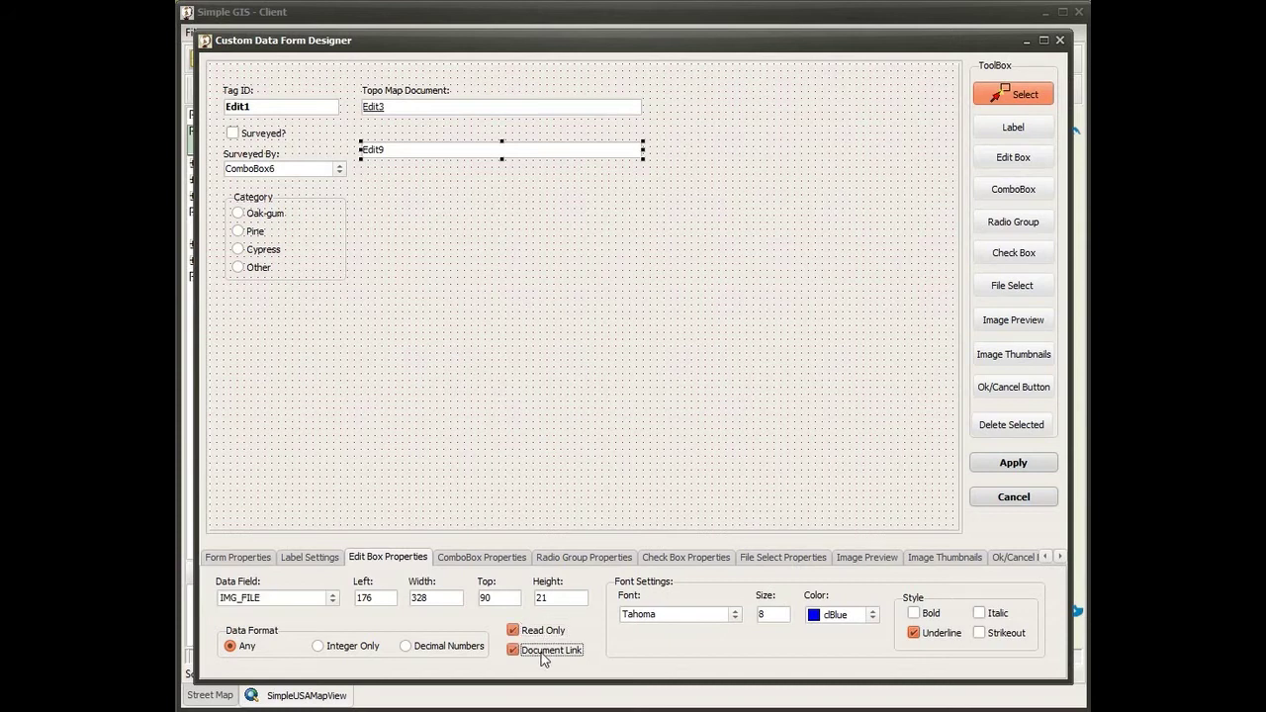
{"action": "left_click", "coordinate": [873, 617]}
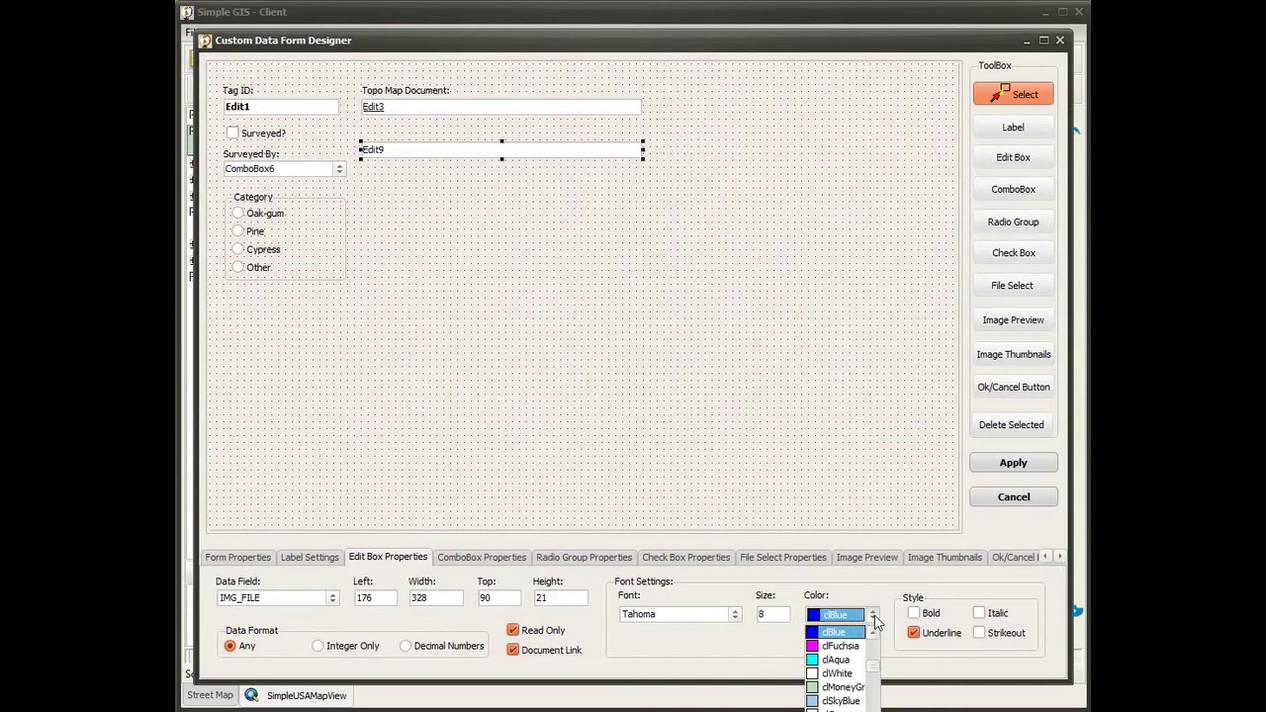
{"action": "left_click_drag", "start_coordinate": [870, 666], "coordinate": [870, 644]}
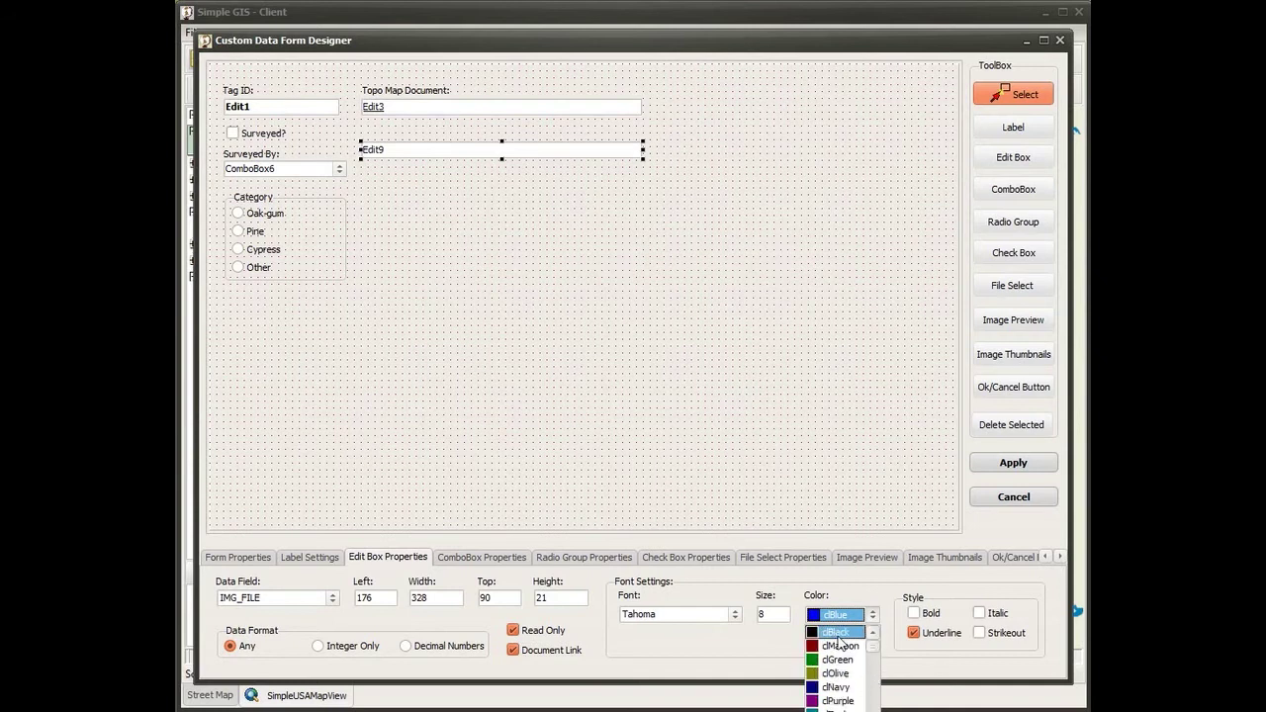
{"action": "left_click", "coordinate": [838, 635]}
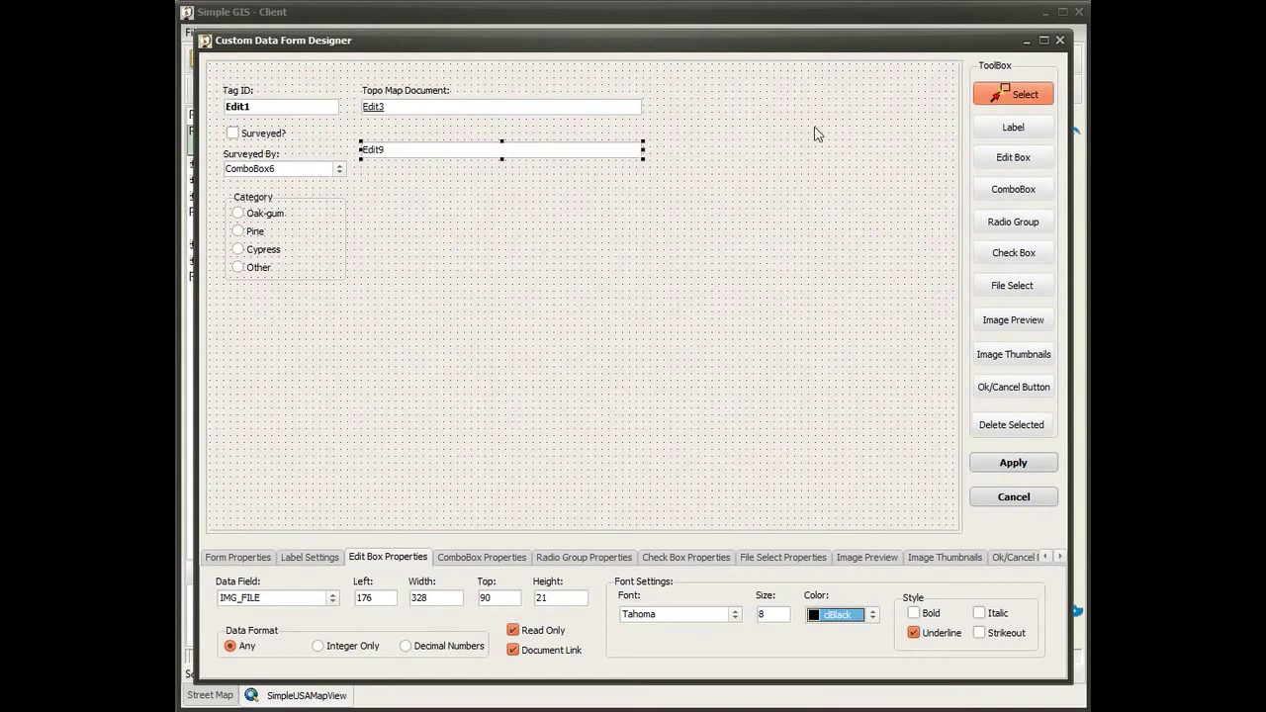
Add a label captioned "Photos:" directly above the IMG_FILE edit box
{"action": "left_click", "coordinate": [977, 134]}
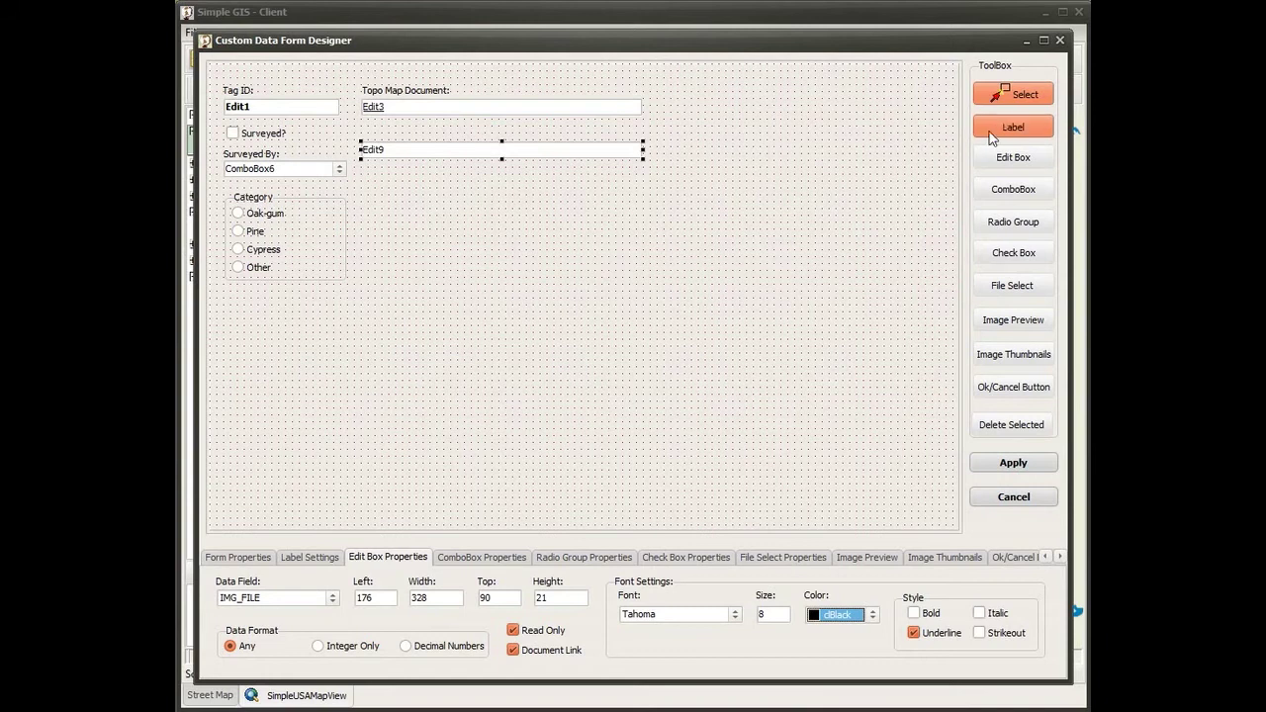
{"action": "left_click", "coordinate": [363, 136]}
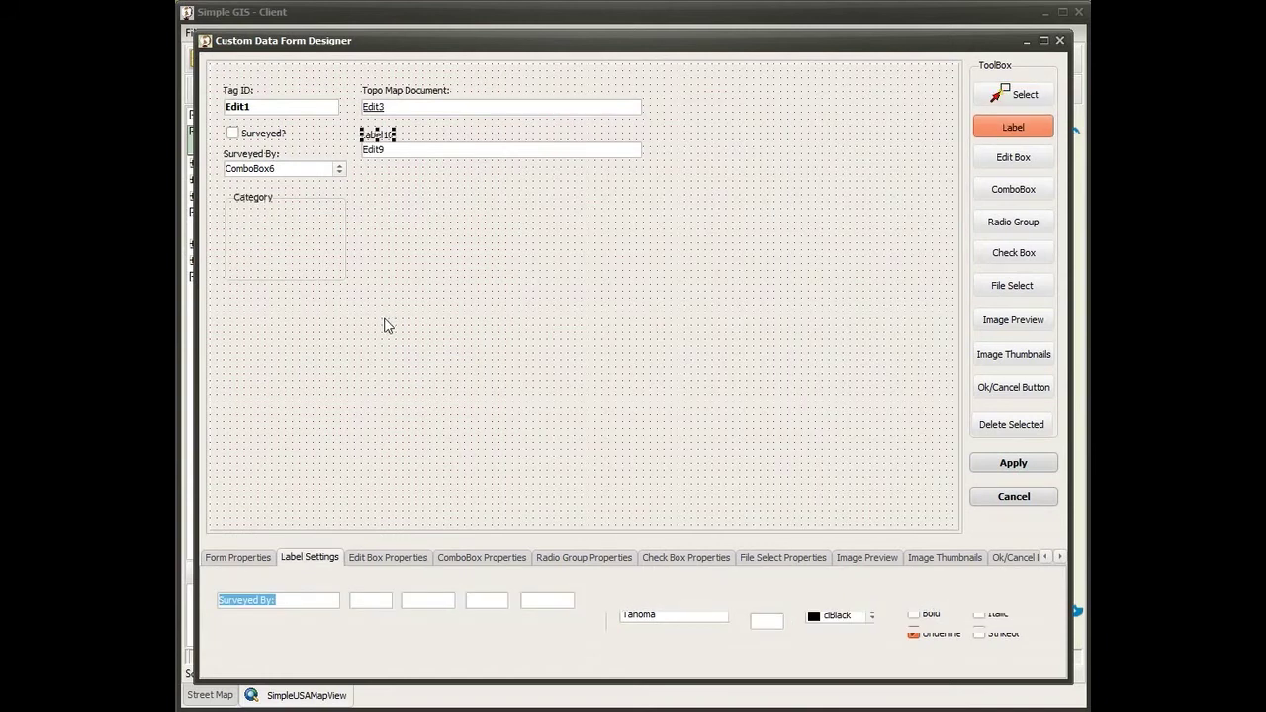
{"action": "left_click_drag", "start_coordinate": [271, 606], "coordinate": [203, 606]}
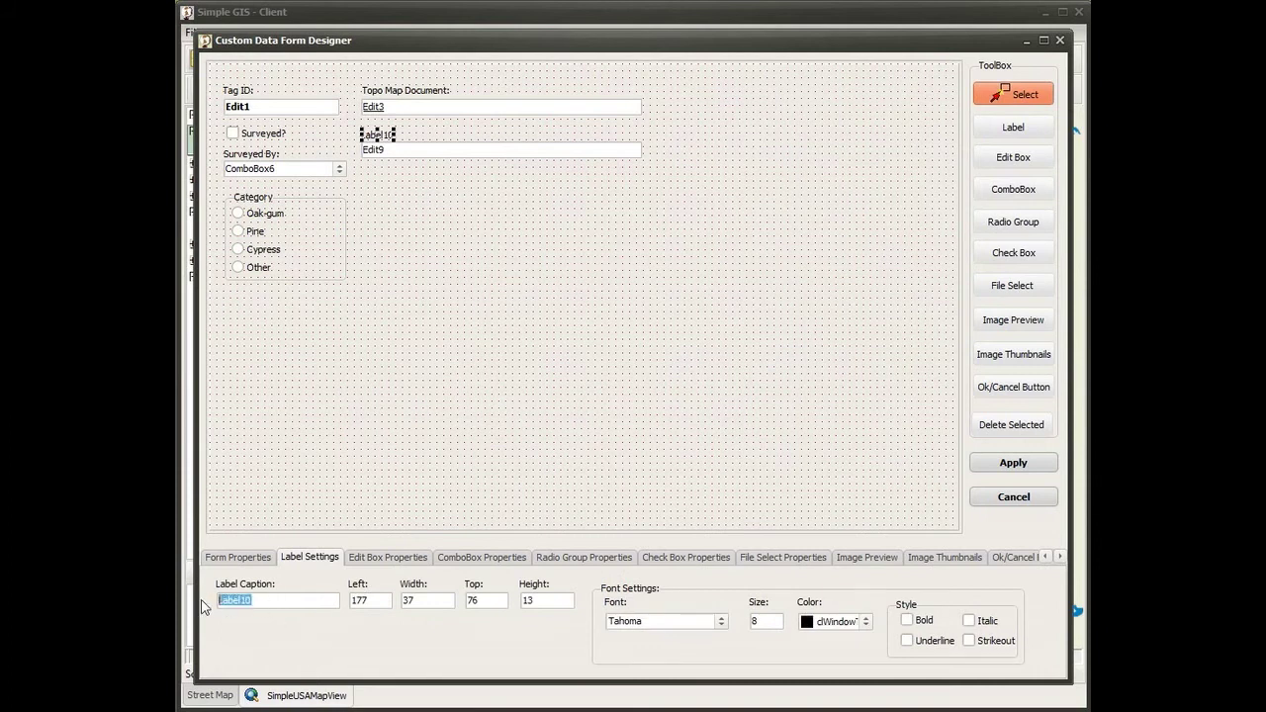
{"action": "type", "text": "Photos:"}
{"action": "key", "text": "Return"}
Place a file select control beside the Topo Map Document box and link it to edit box Edit3
{"action": "left_click", "coordinate": [1004, 287]}
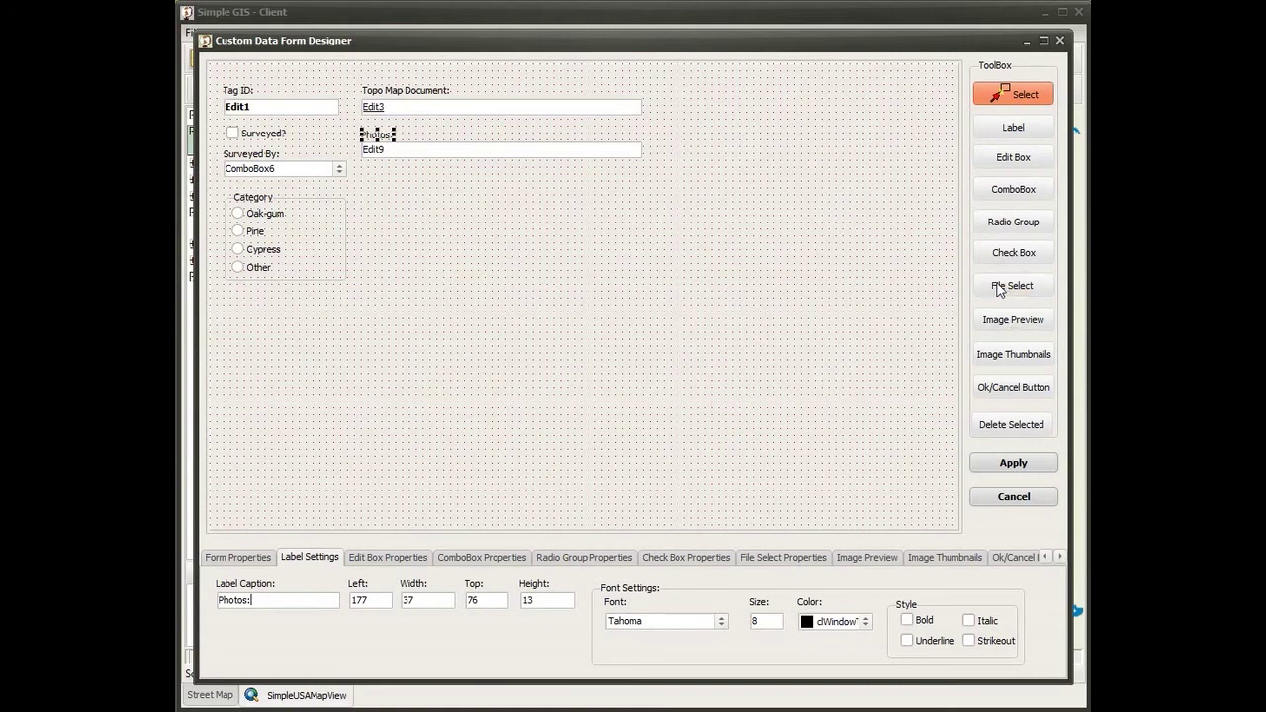
{"action": "left_click", "coordinate": [651, 104]}
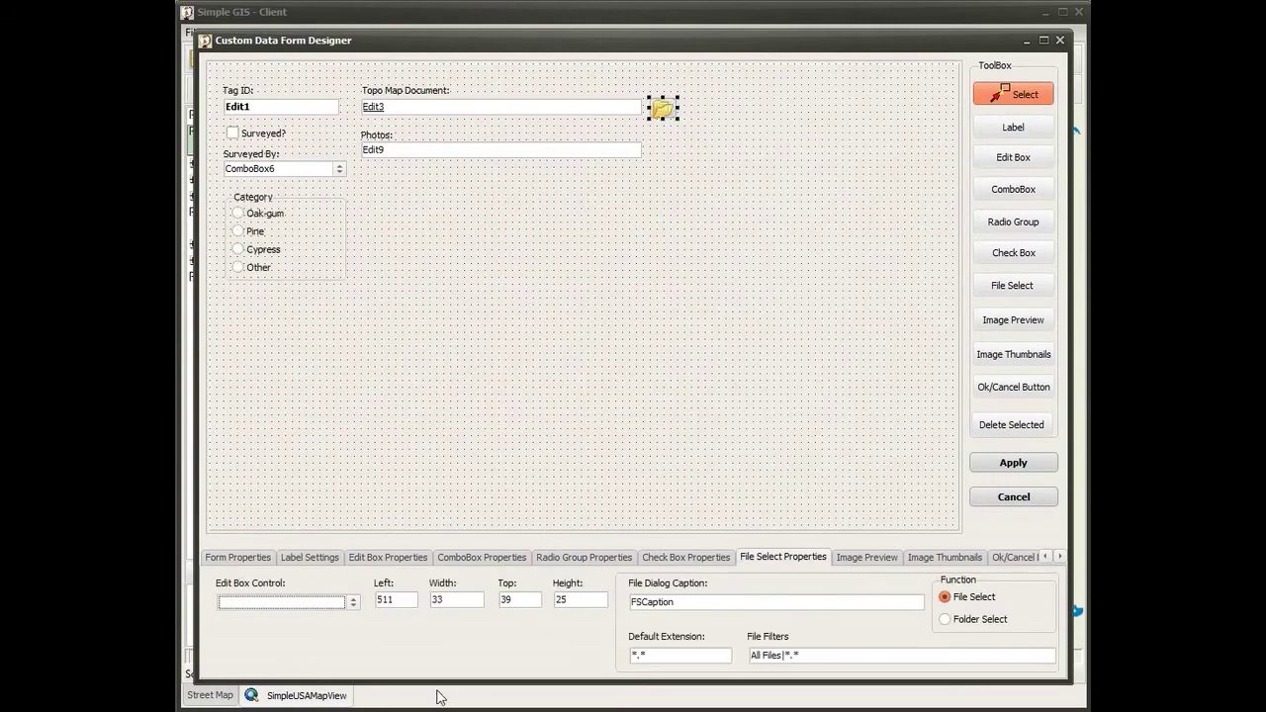
{"action": "left_click", "coordinate": [353, 601]}
{"action": "left_click", "coordinate": [287, 629]}
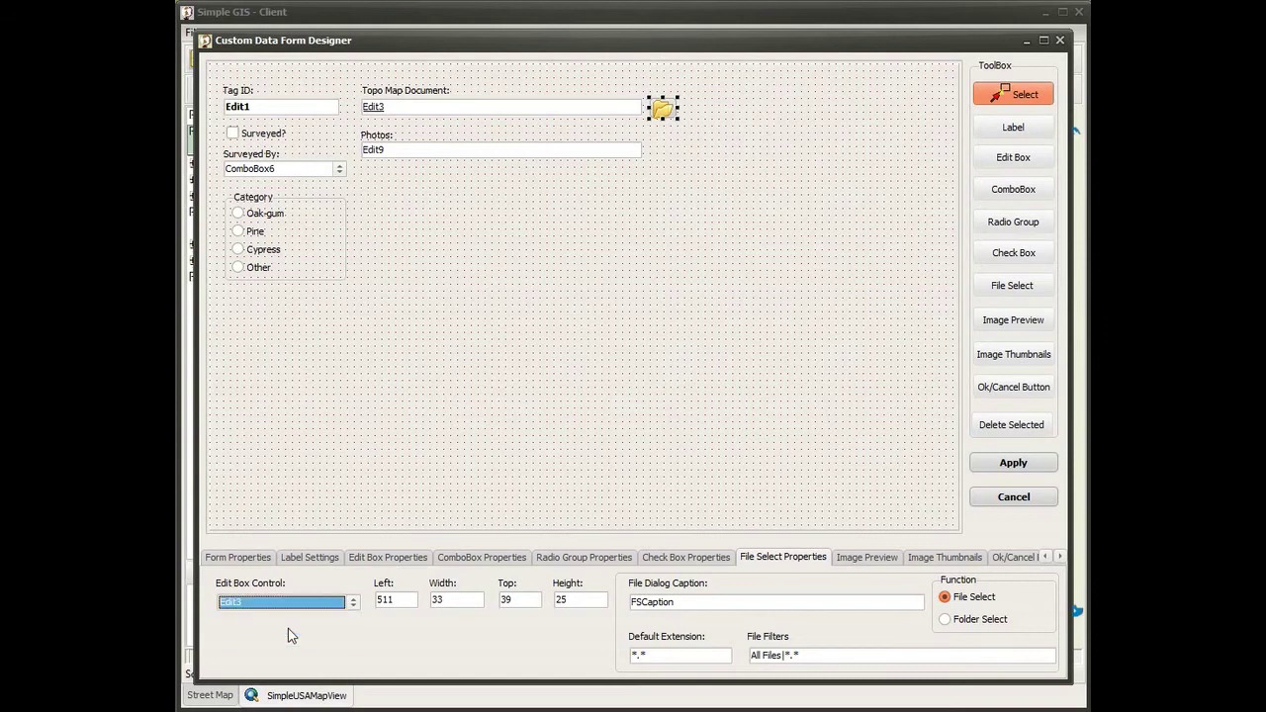
Set the file select control's dialog caption to "Select Topo Map Document", default extension to *.pdf and file filter to Topo Maps|*.pdf
{"action": "left_click", "coordinate": [738, 599]}
{"action": "left_click_drag", "start_coordinate": [738, 599], "coordinate": [476, 584]}
{"action": "type", "text": "Select Topo Map Document"}
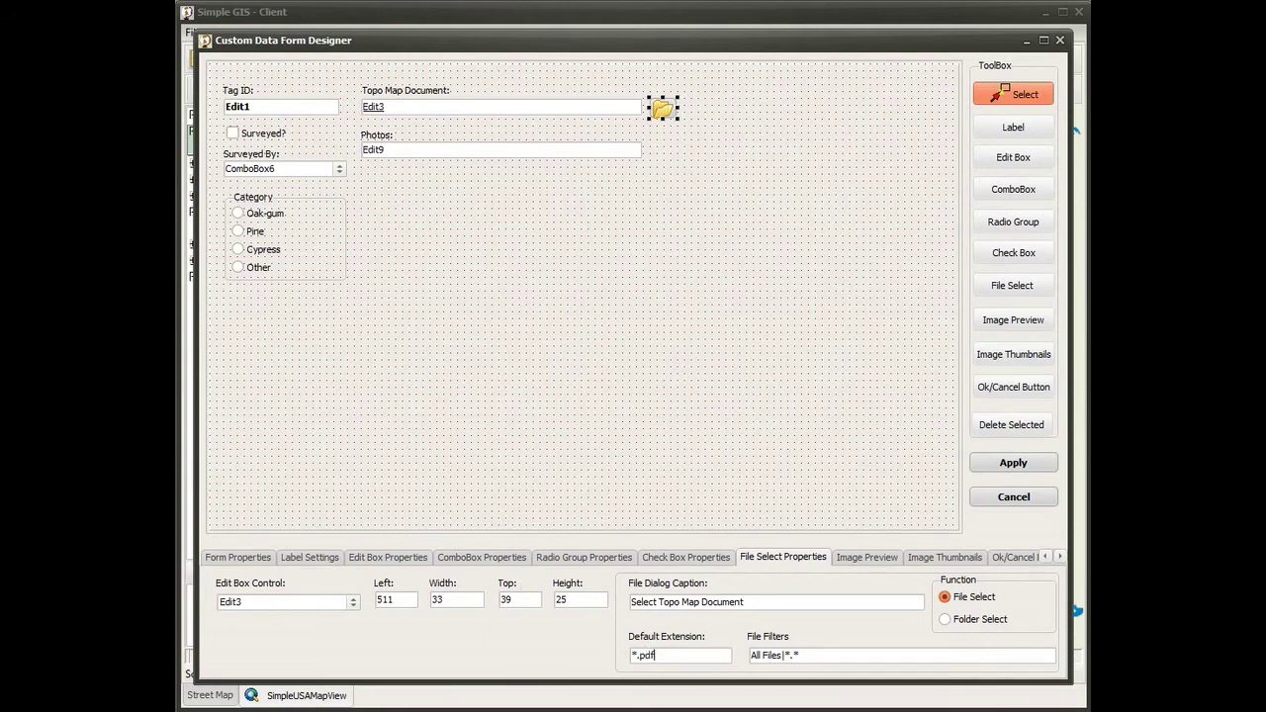
{"action": "left_click", "coordinate": [778, 654]}
{"action": "left_click_drag", "start_coordinate": [781, 655], "coordinate": [666, 652]}
{"action": "type", "text": "Topo Maps|"}
{"action": "left_click", "coordinate": [835, 655]}
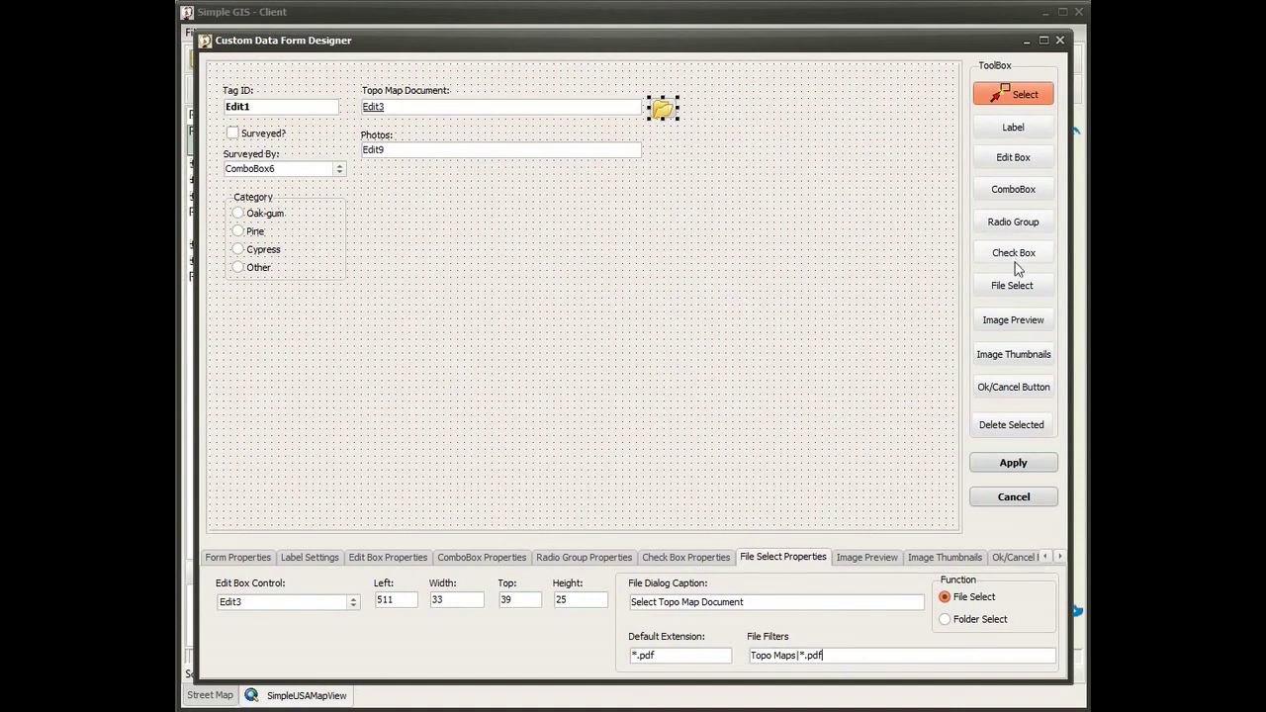
Place a second file select control beside the Photos box, linked to Edit9, captioned "Select Photos Folder" and set to Folder Select
{"action": "left_click", "coordinate": [653, 146]}
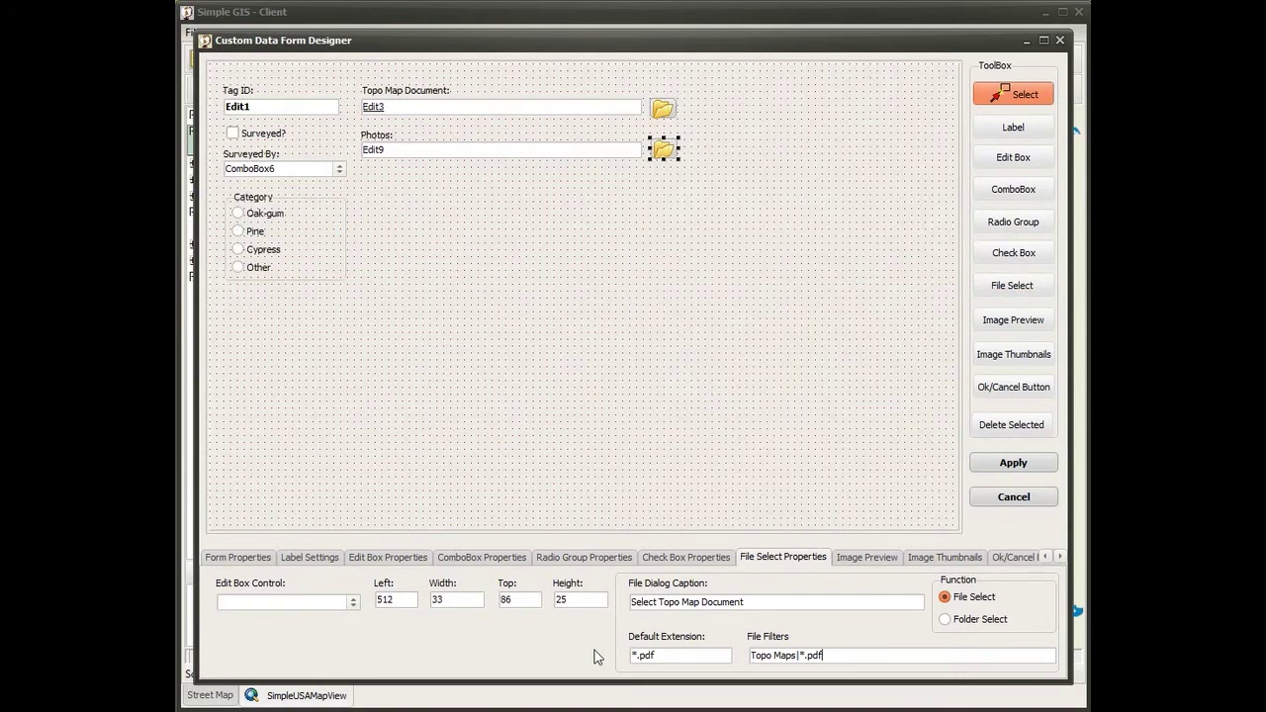
{"action": "left_click", "coordinate": [352, 602]}
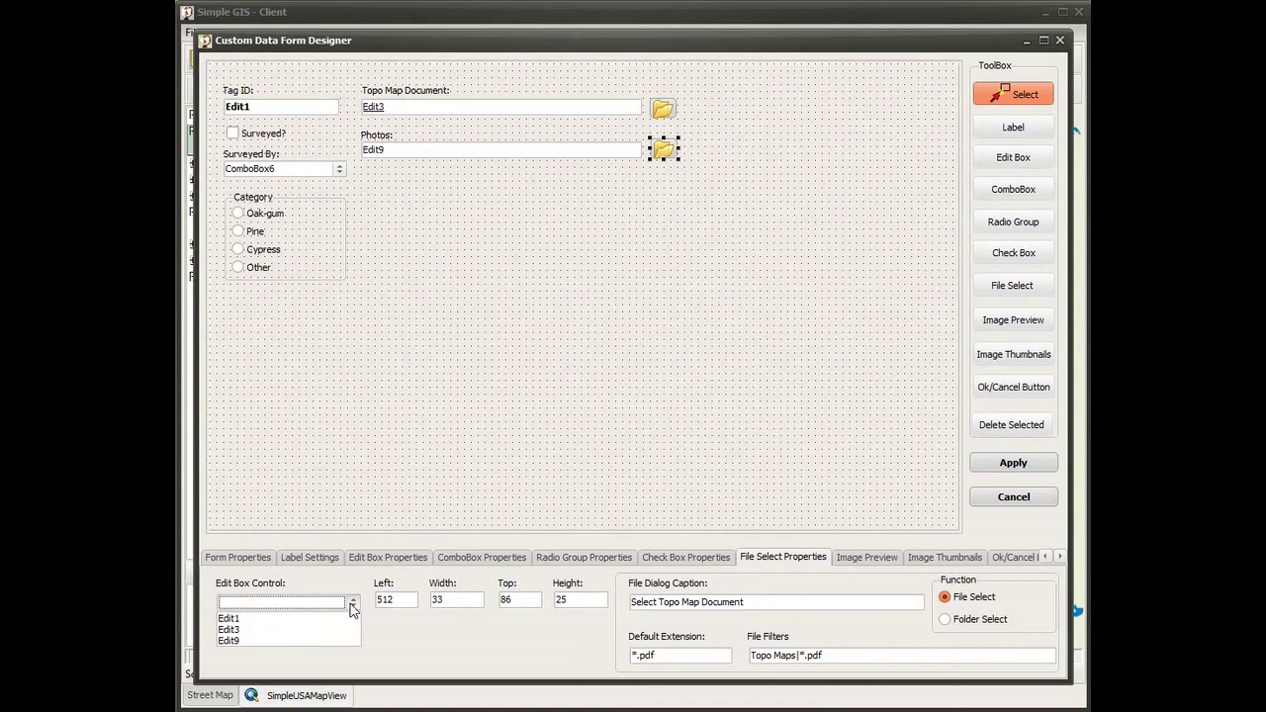
{"action": "left_click", "coordinate": [257, 641]}
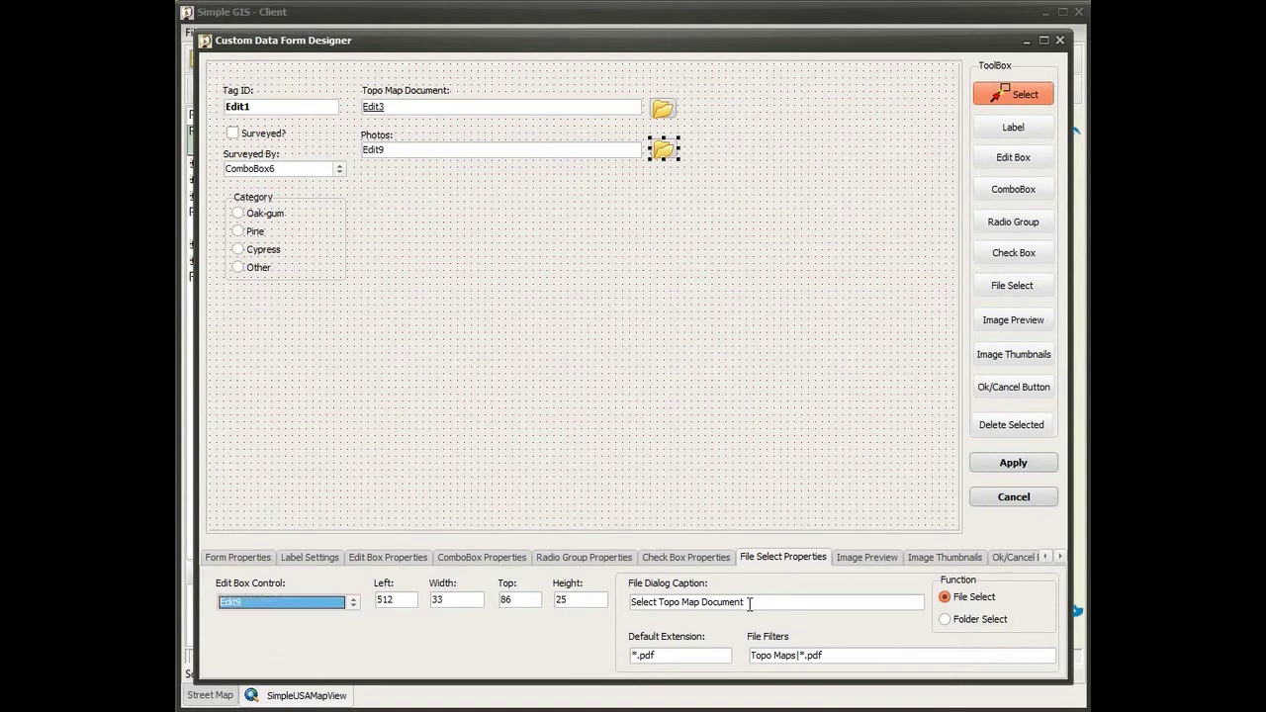
{"action": "left_click_drag", "start_coordinate": [751, 605], "coordinate": [593, 597]}
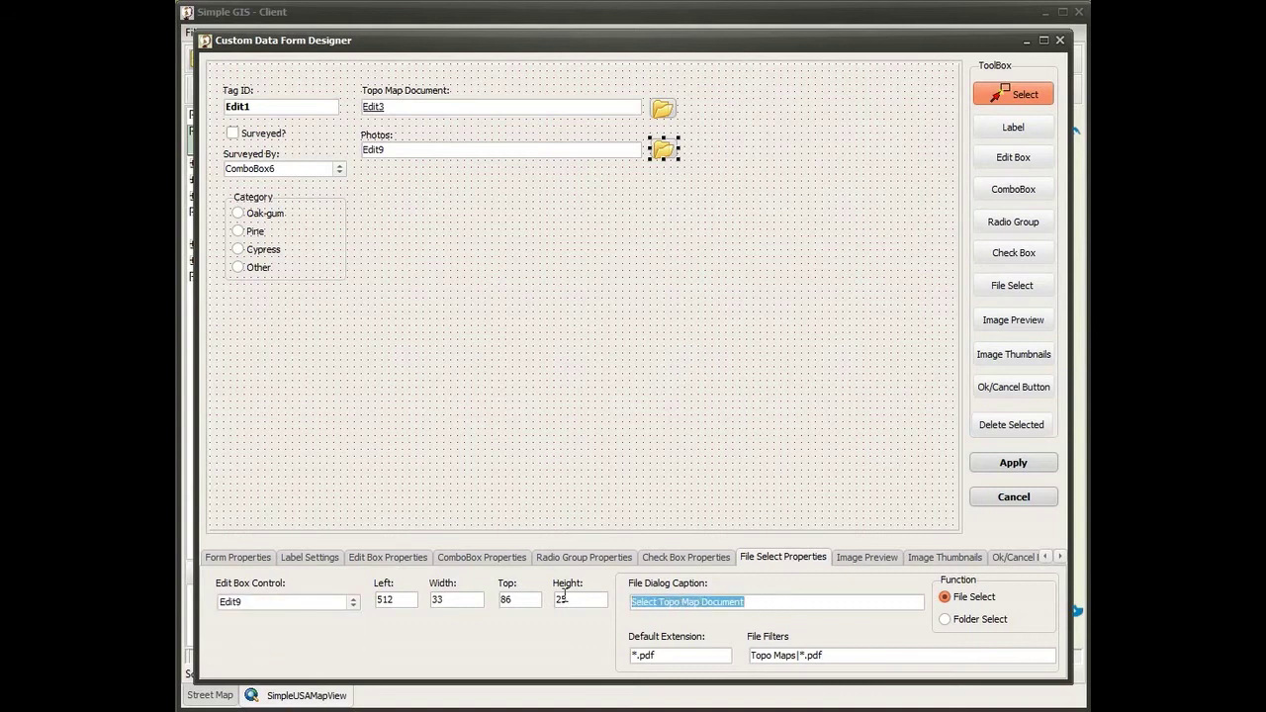
{"action": "type", "text": "Select Photos Fol"}
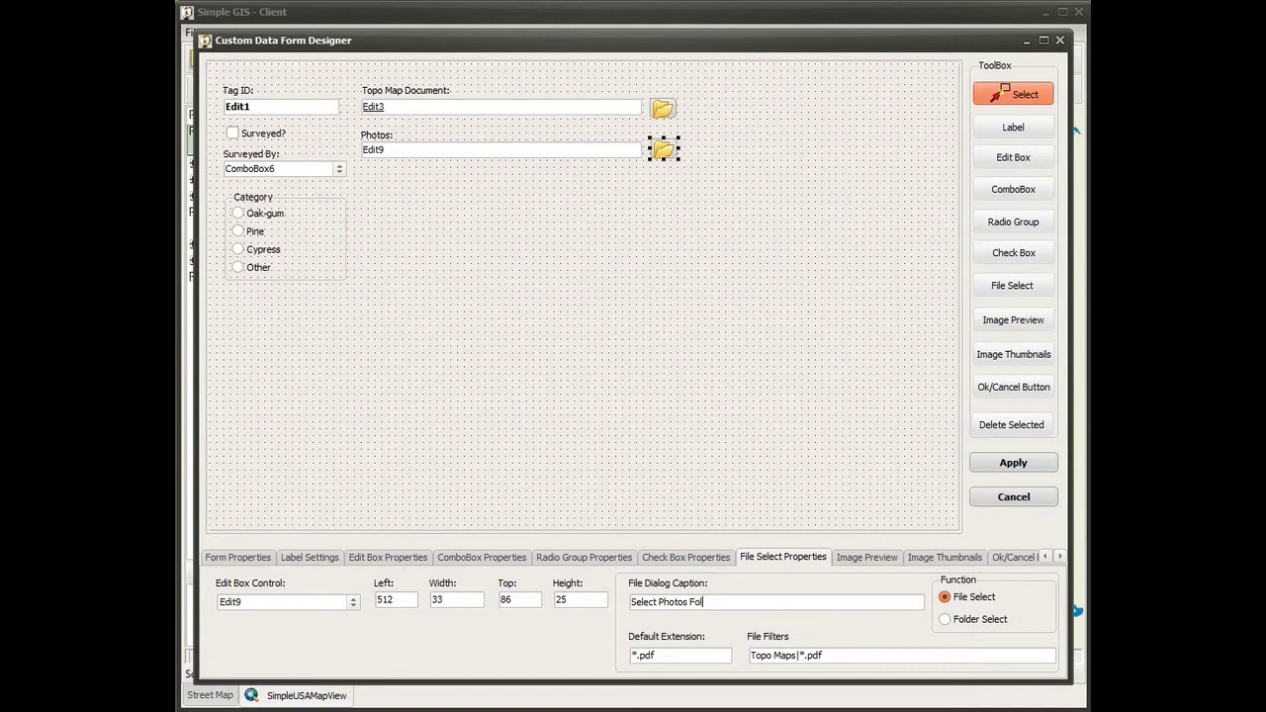
{"action": "left_click", "coordinate": [976, 620]}
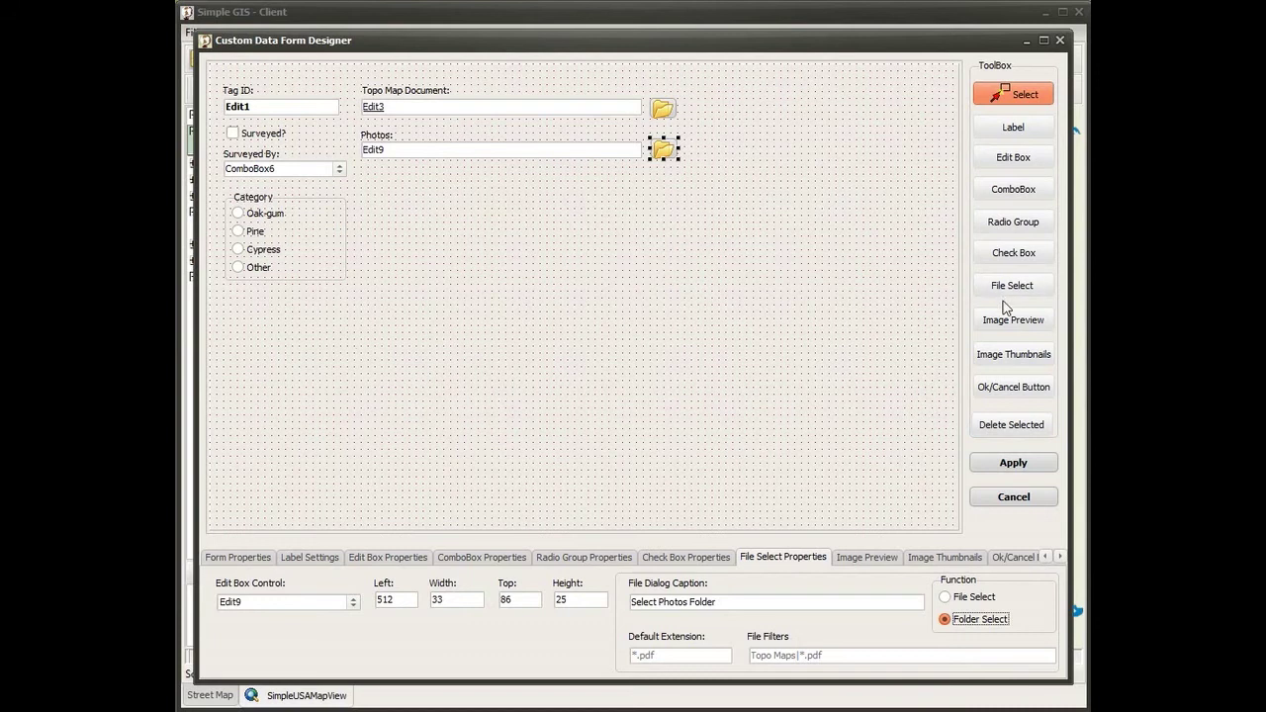
Place an image thumbnails control below the Photos box and size it to about 376 wide by 158 high
{"action": "left_click", "coordinate": [1012, 360]}
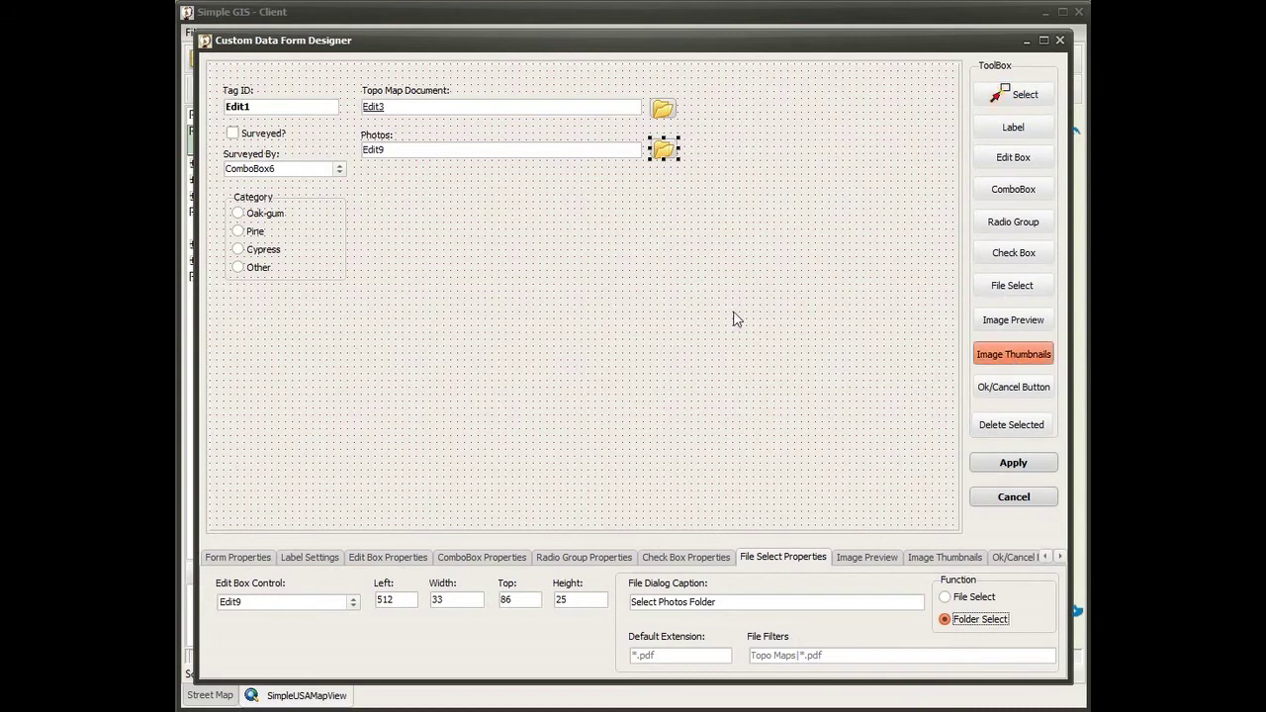
{"action": "left_click", "coordinate": [361, 176]}
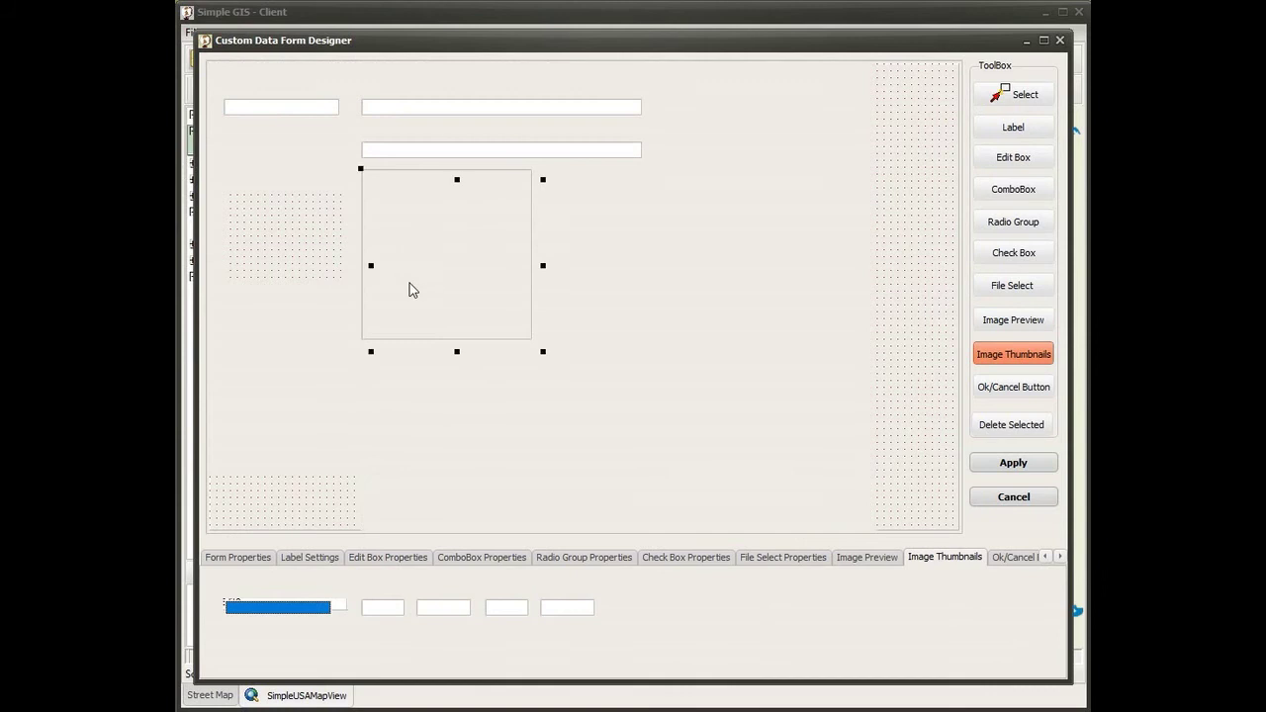
{"action": "left_click_drag", "start_coordinate": [531, 254], "coordinate": [687, 272]}
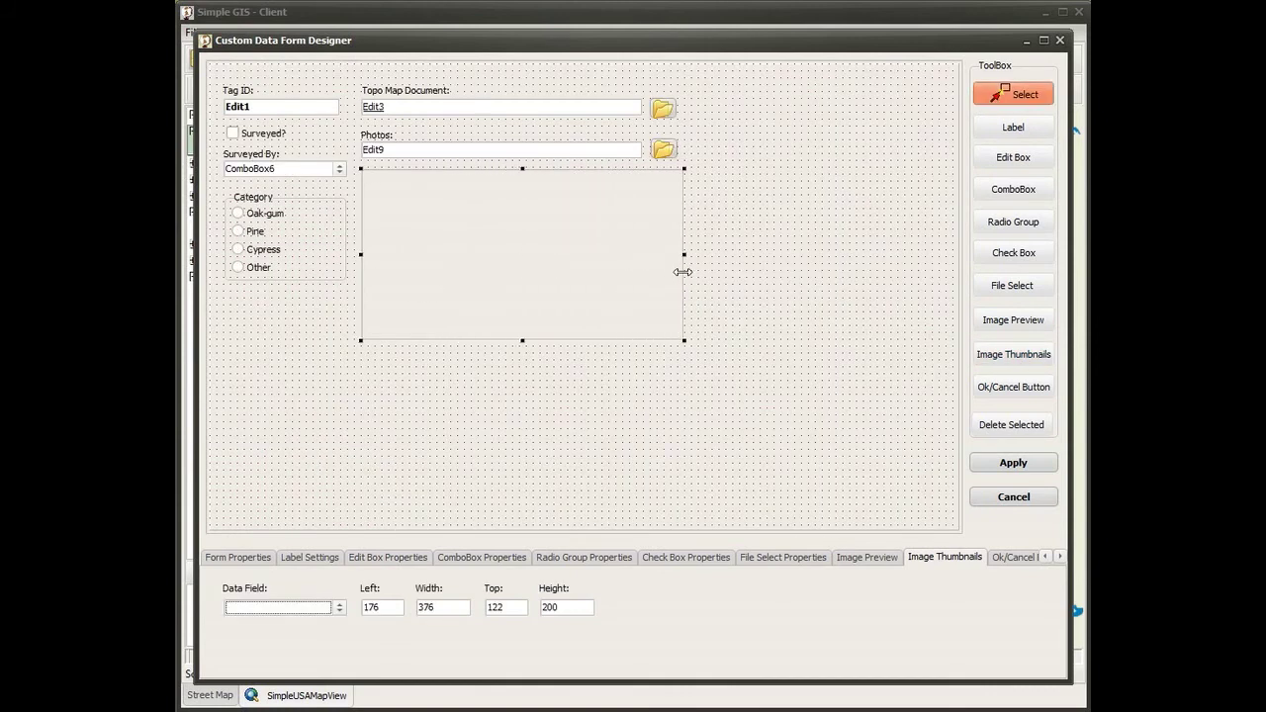
{"action": "left_click_drag", "start_coordinate": [521, 340], "coordinate": [523, 306]}
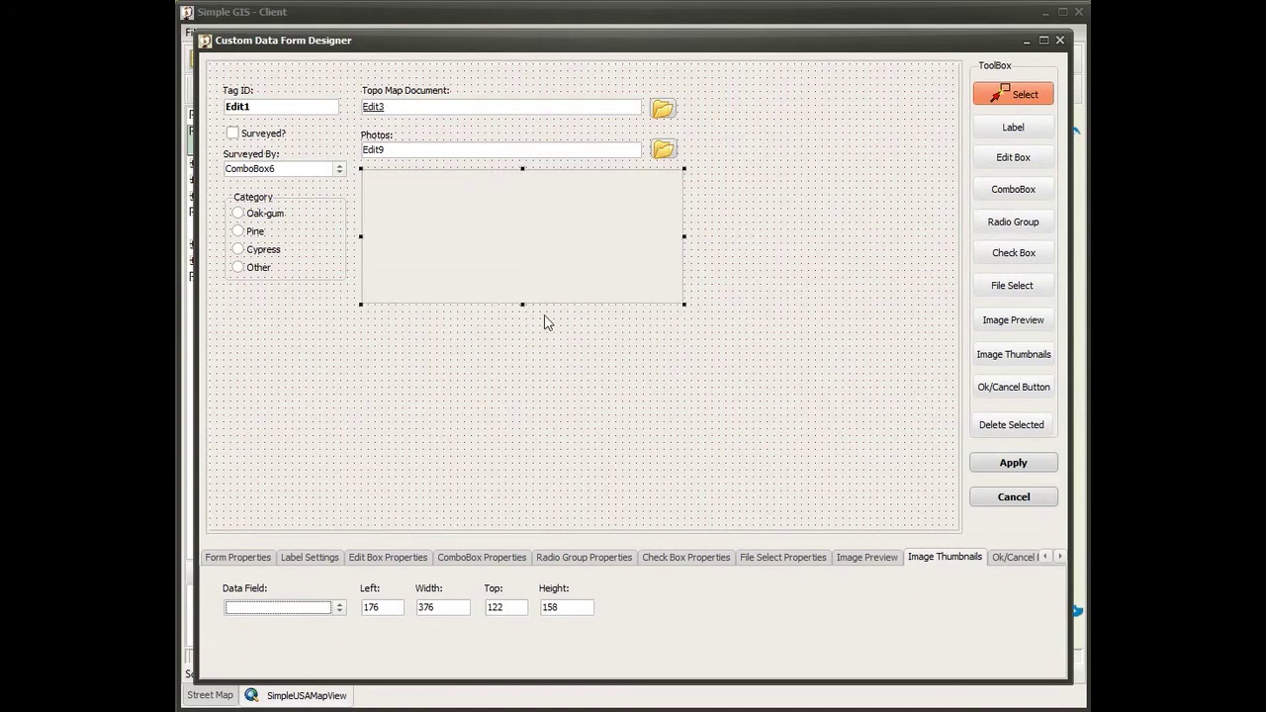
Link the image thumbnails control to the IMG_FILE field and add an Ok/Apply button captioned "Apply" below the Category group
{"action": "left_click", "coordinate": [339, 608]}
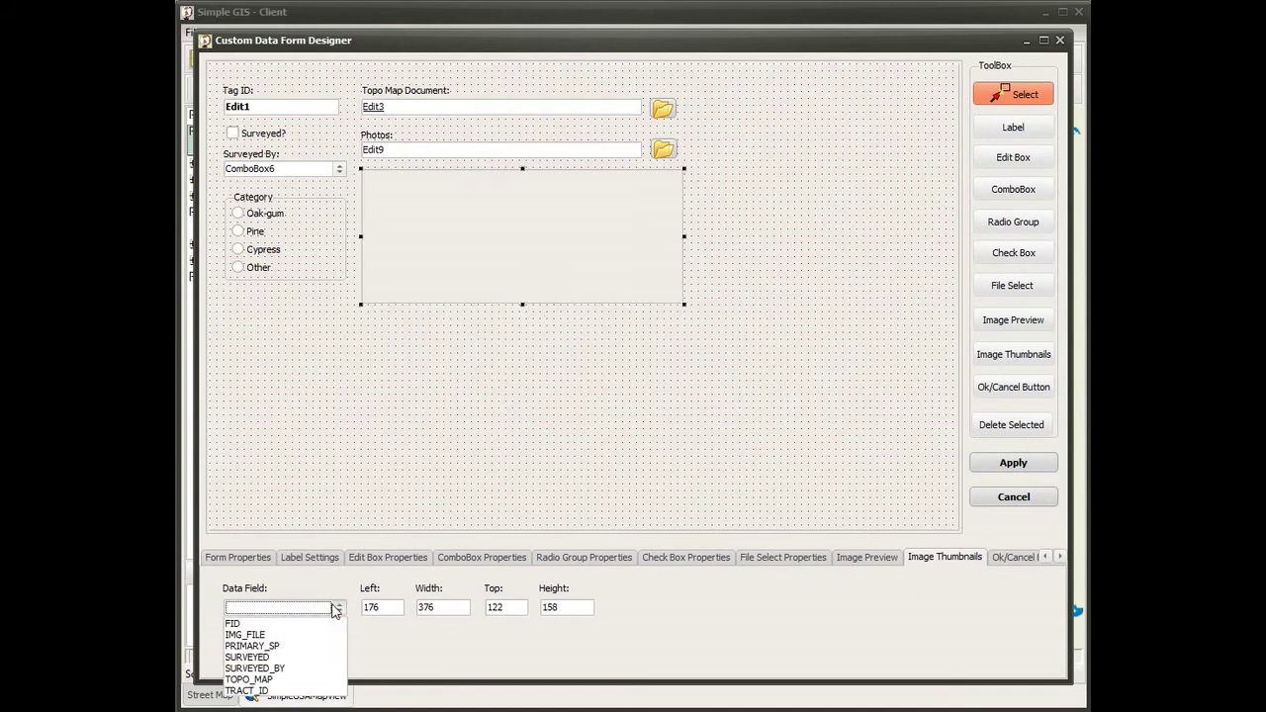
{"action": "left_click", "coordinate": [283, 635]}
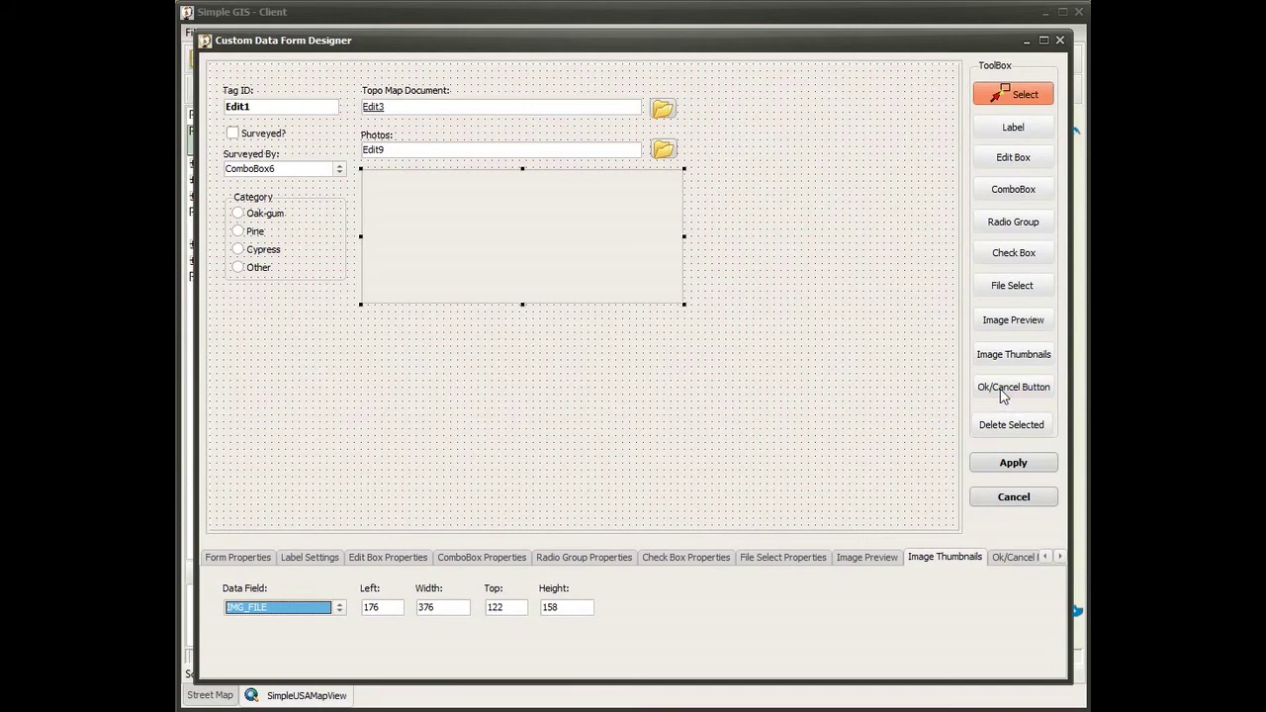
{"action": "left_click", "coordinate": [330, 353]}
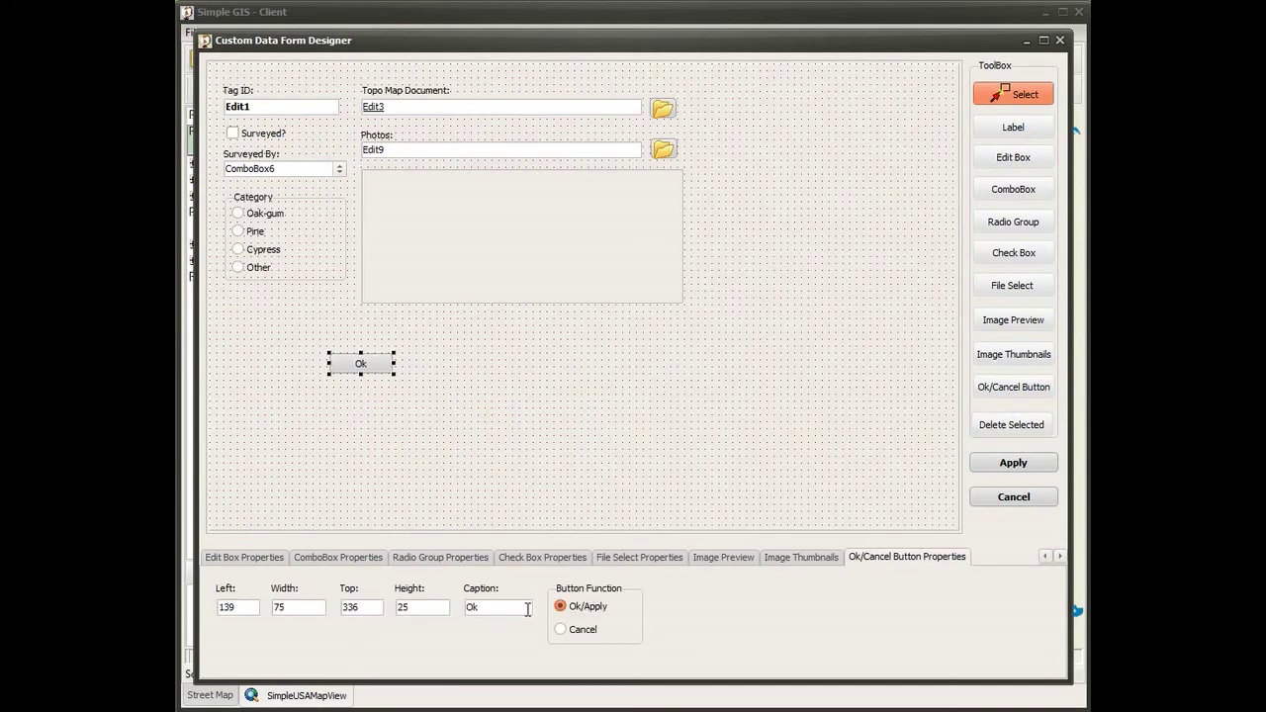
{"action": "double_click", "coordinate": [480, 611]}
{"action": "type", "text": "Apply"}
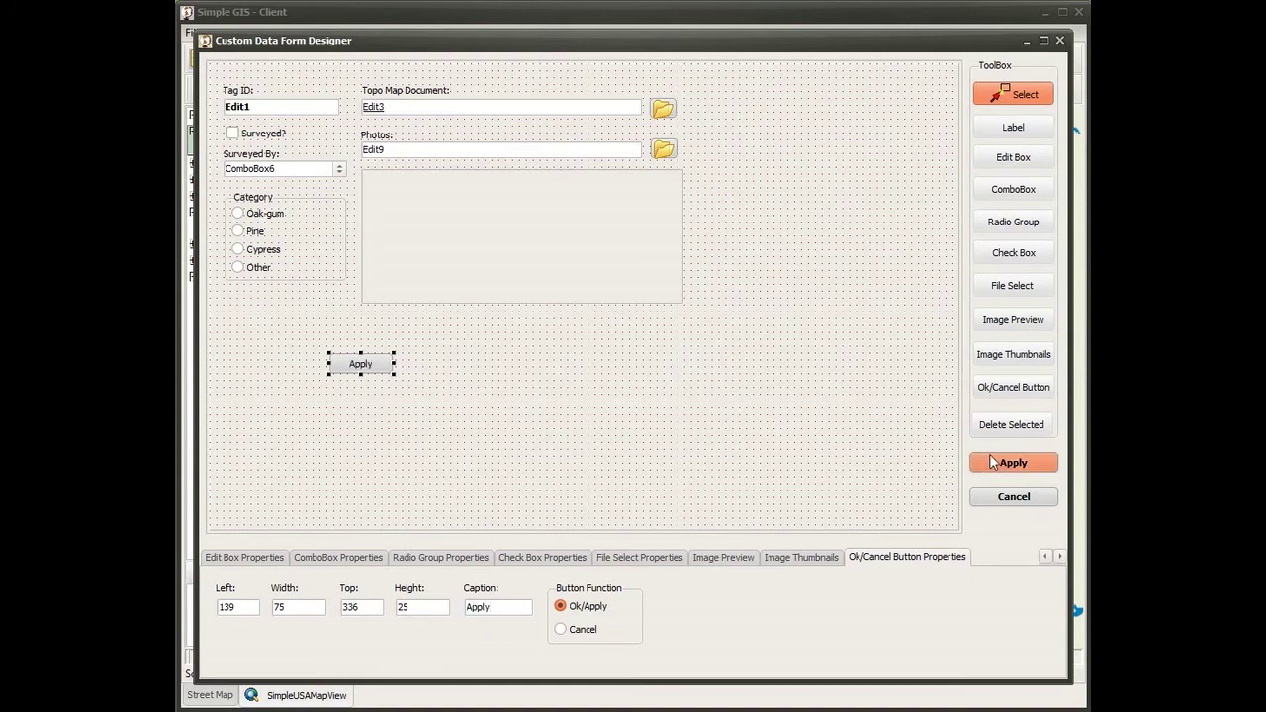
Add a second button beside Apply, captioned "Cancel", with its button function set to Cancel
{"action": "left_click", "coordinate": [471, 361]}
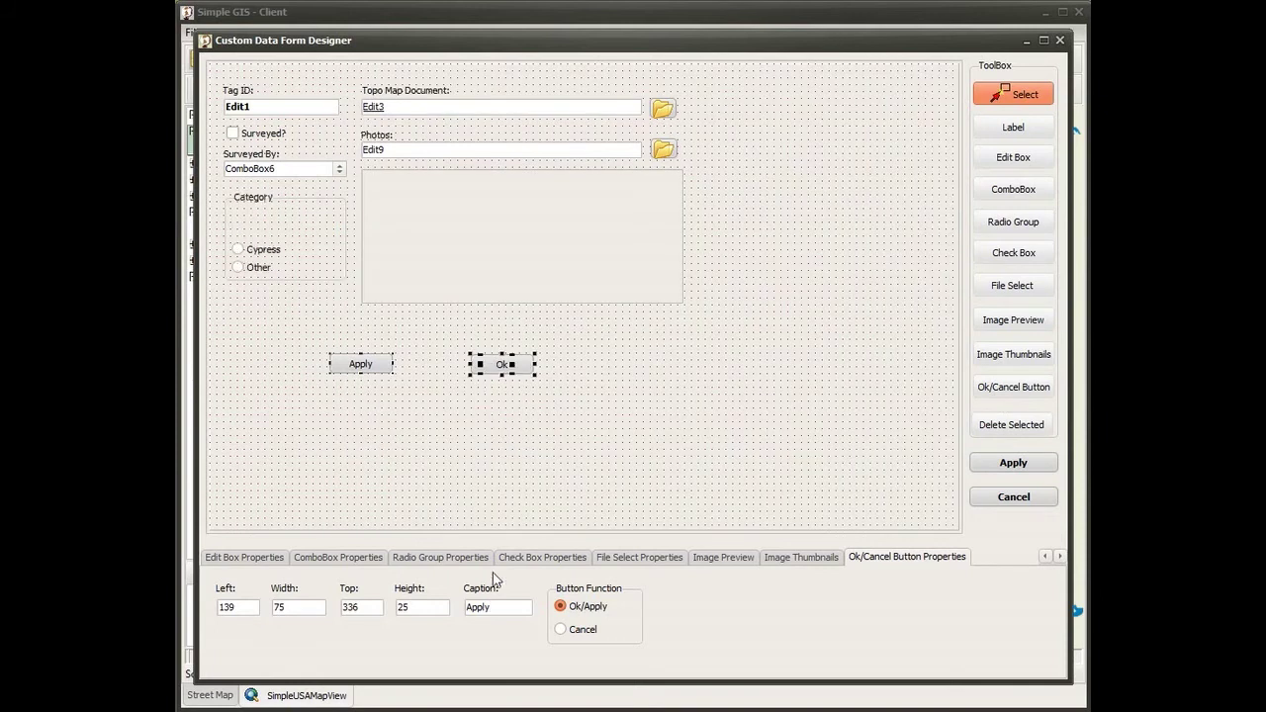
{"action": "double_click", "coordinate": [488, 613]}
{"action": "type", "text": "Cacn"}
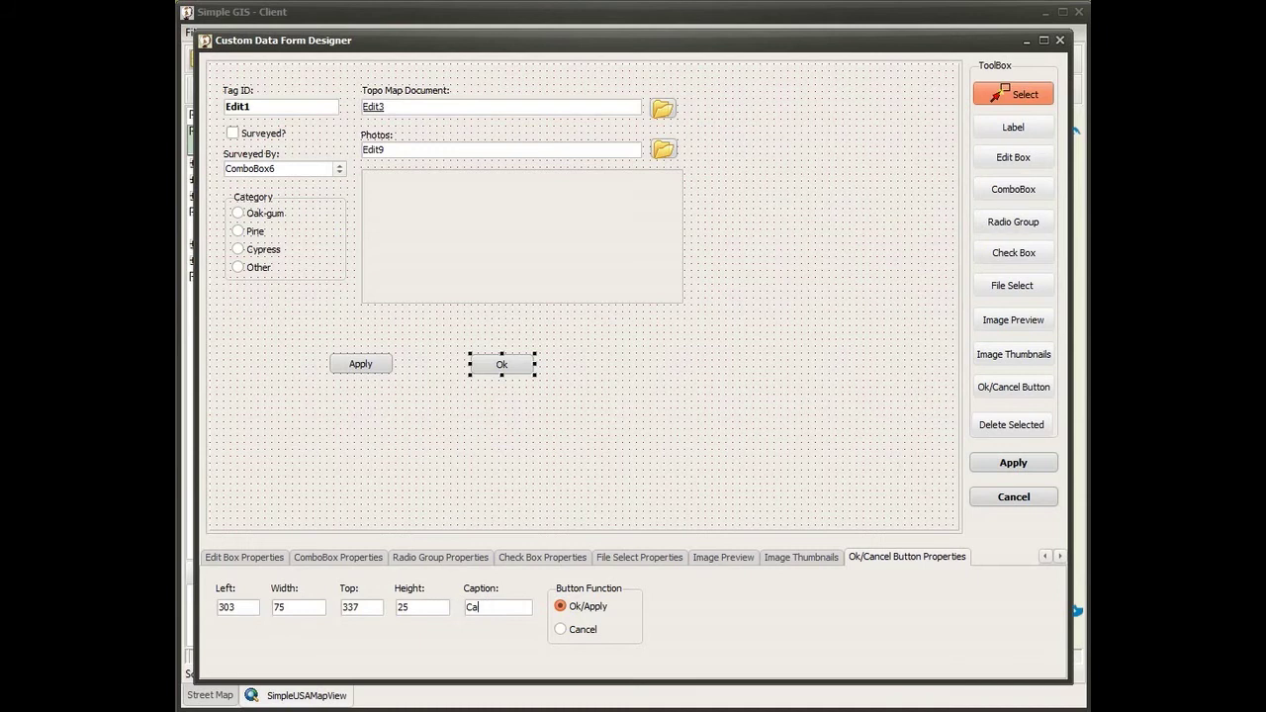
{"action": "left_click", "coordinate": [572, 630]}
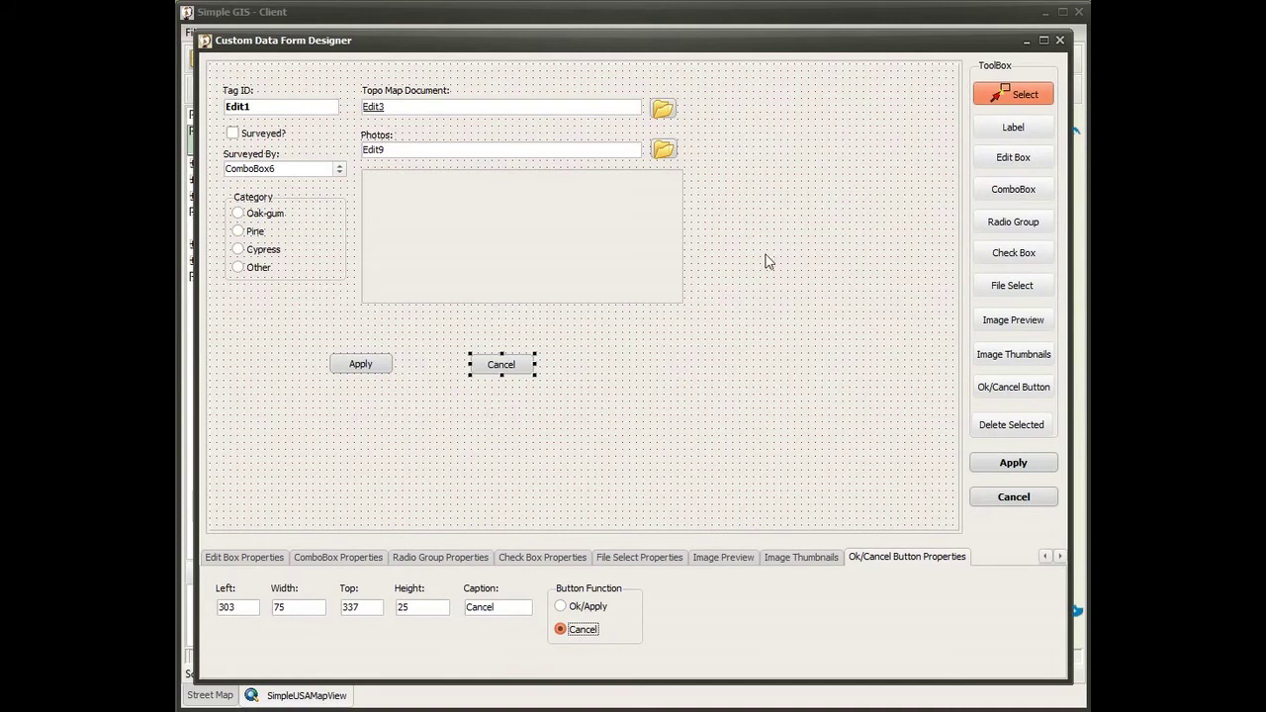
Shrink the form to fit its controls and save it, and enable Prompt Feature Attributes on Add for the My Tracts layer
{"action": "left_click_drag", "start_coordinate": [949, 525], "coordinate": [696, 393]}
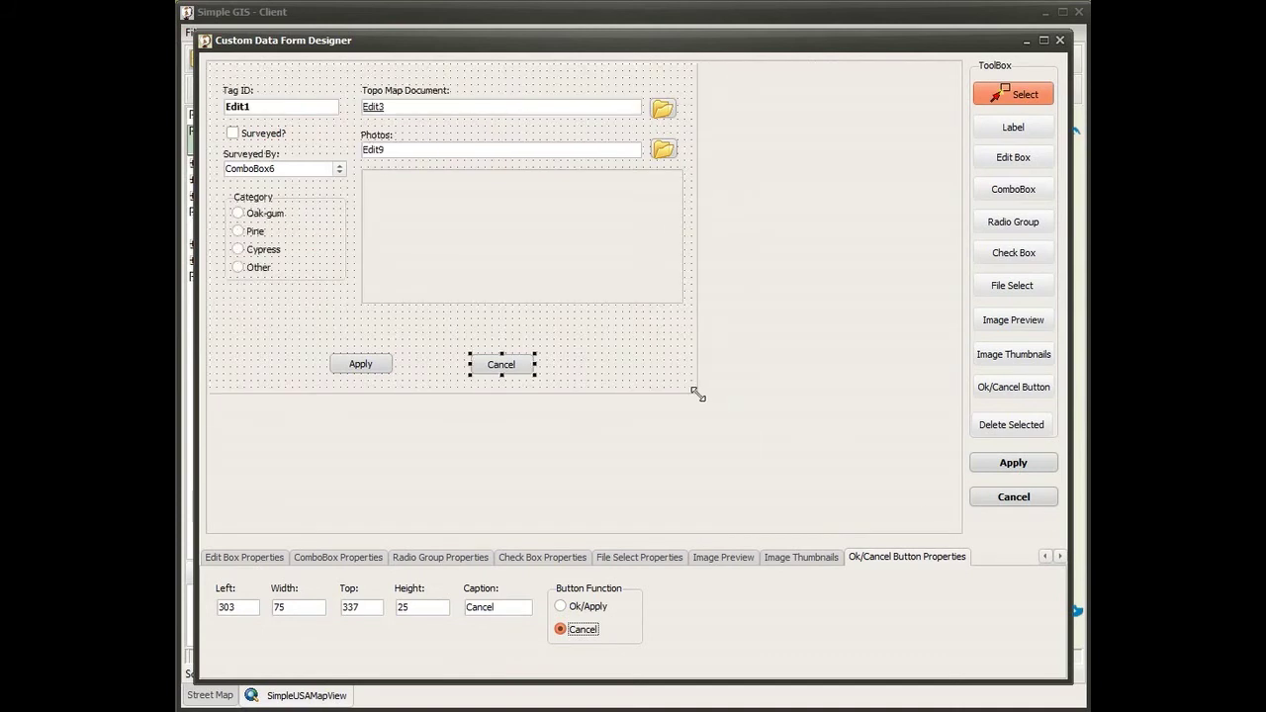
{"action": "left_click", "coordinate": [1013, 463]}
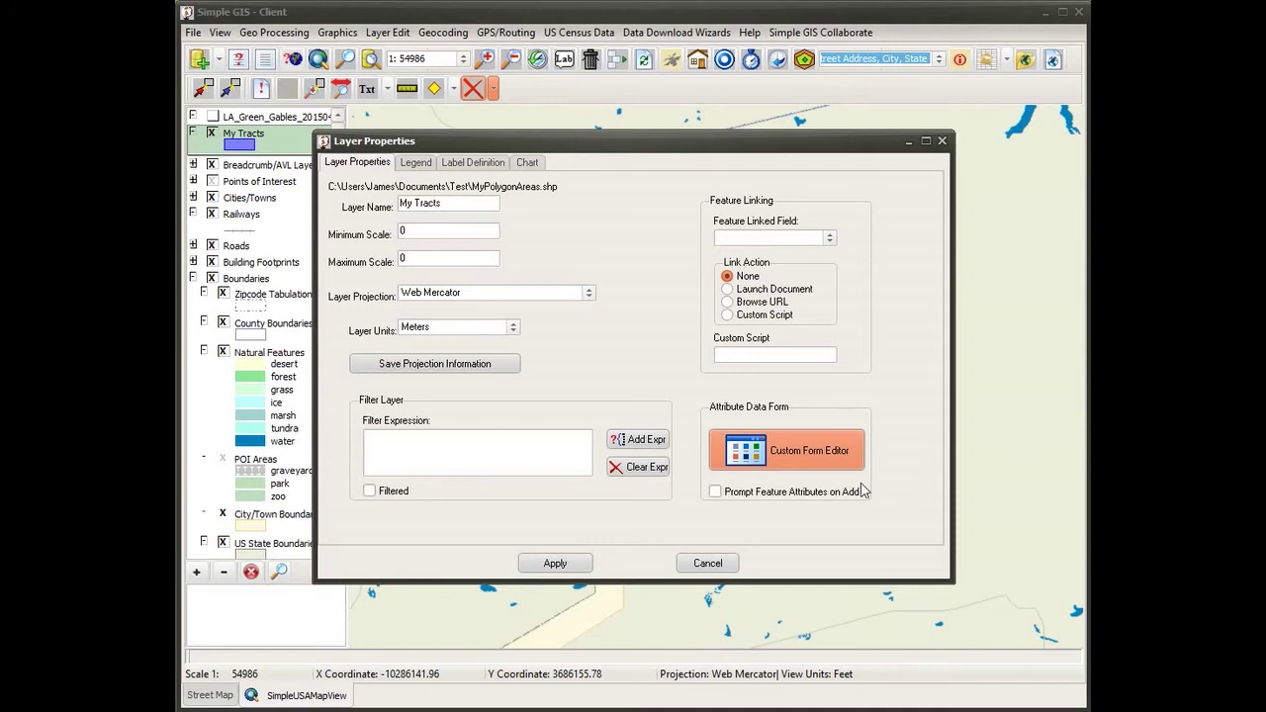
{"action": "left_click", "coordinate": [715, 491]}
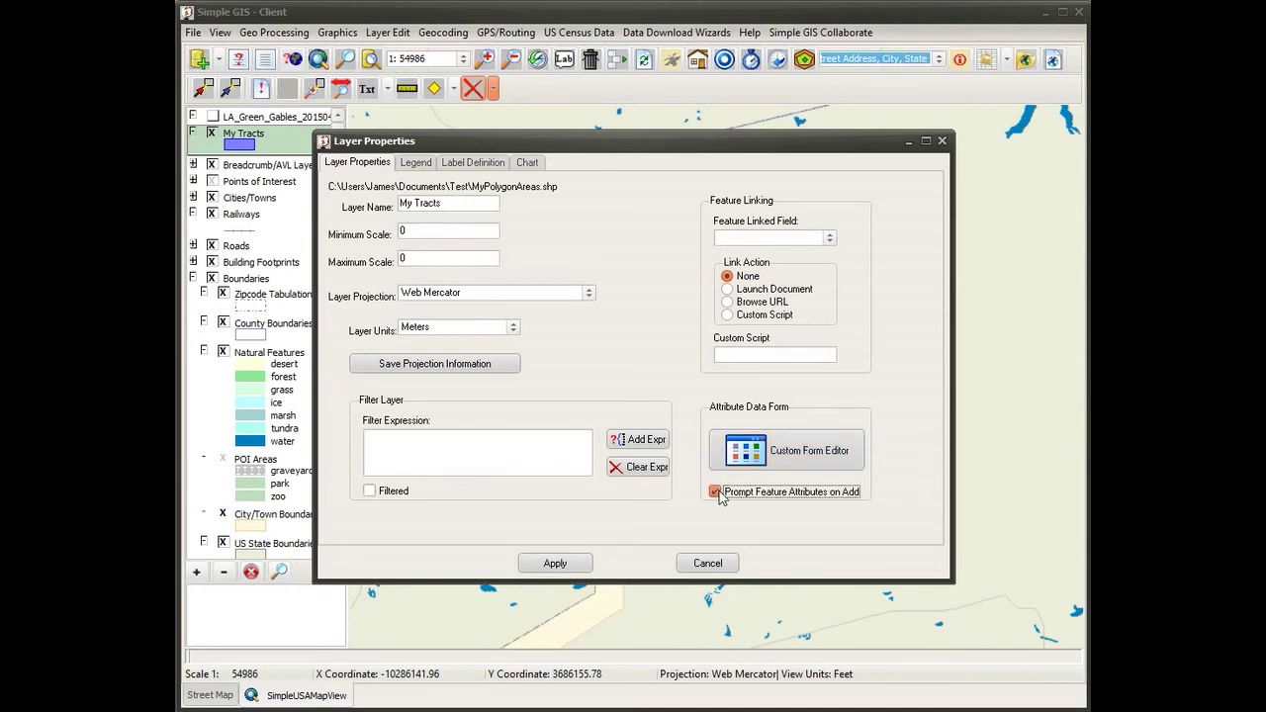
{"action": "left_click", "coordinate": [579, 572]}
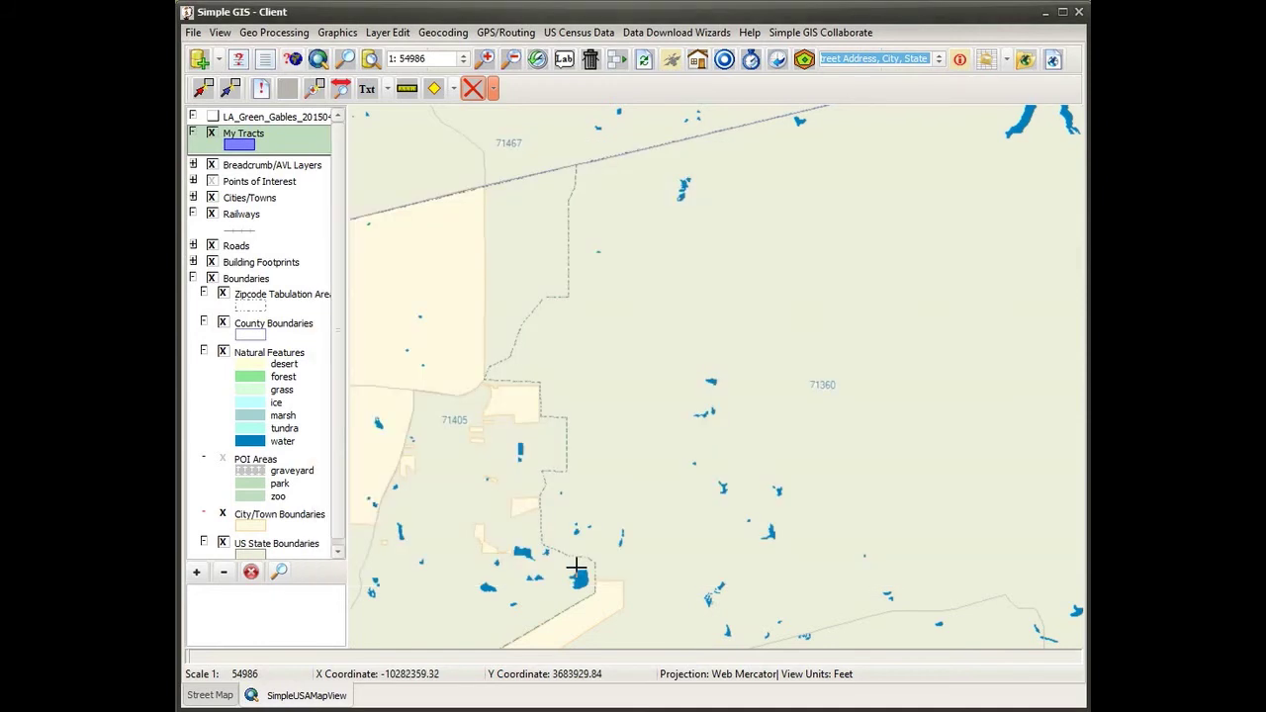
Make the My Tracts layer editable and draw a rectangle feature around the 71360 label, with a perimeter of about 43,257 feet
{"action": "right_click", "coordinate": [275, 140]}
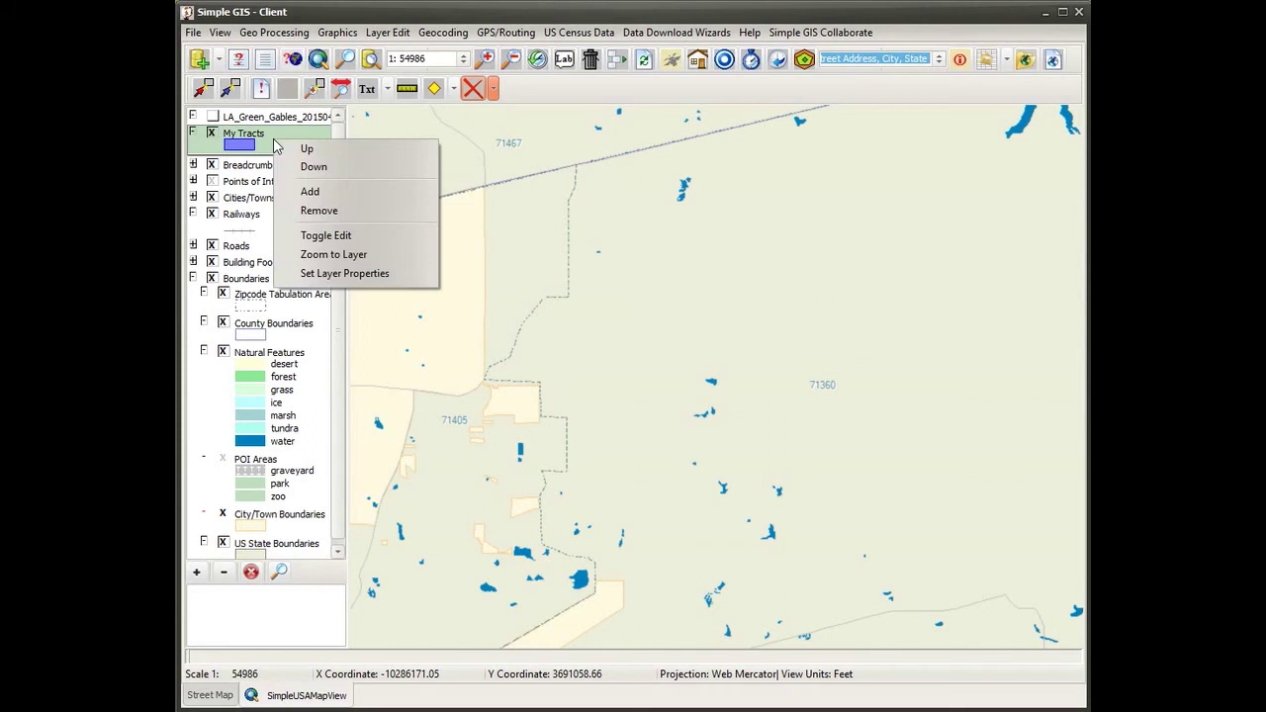
{"action": "left_click", "coordinate": [334, 239]}
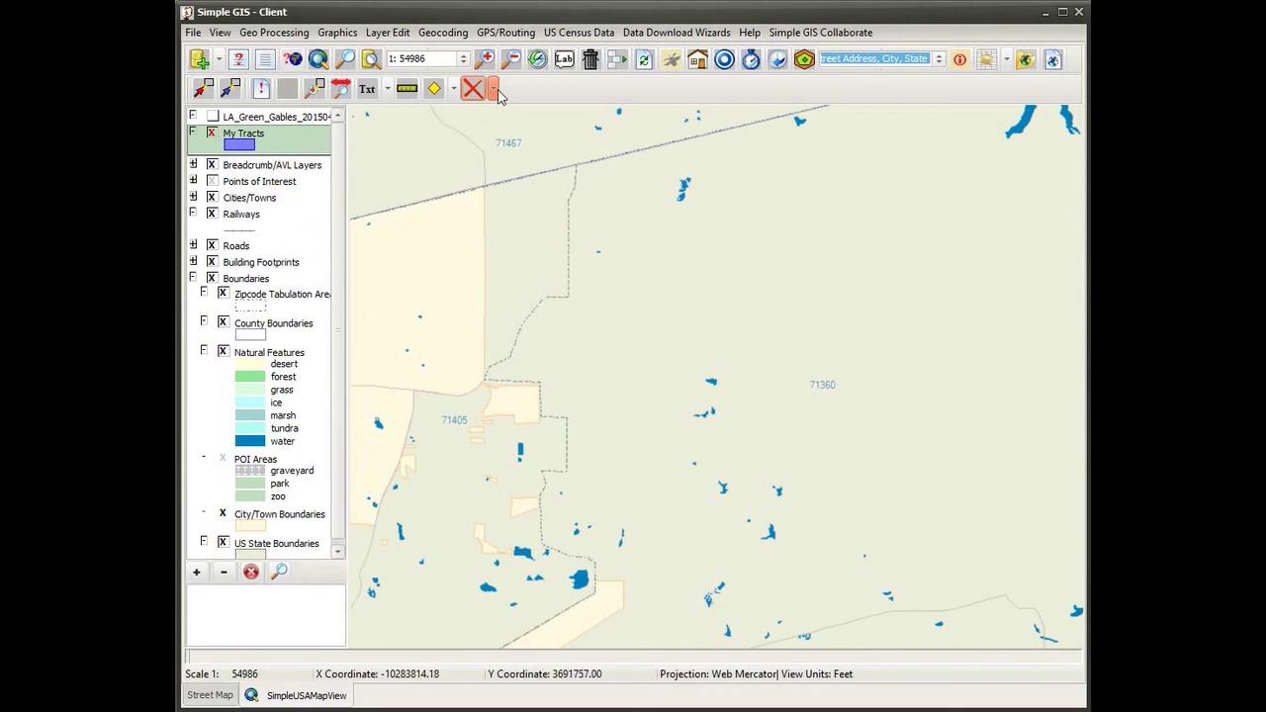
{"action": "left_click", "coordinate": [496, 89]}
{"action": "left_click", "coordinate": [484, 243]}
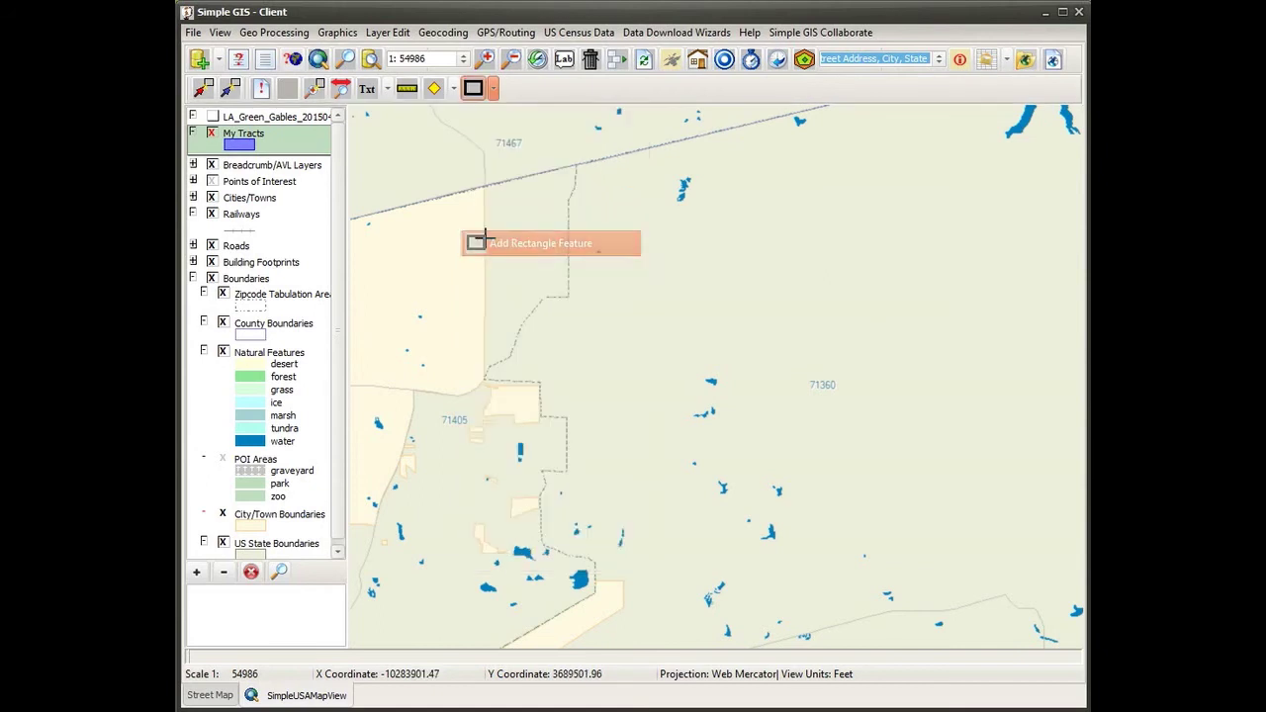
{"action": "left_click_drag", "start_coordinate": [615, 250], "coordinate": [883, 439]}
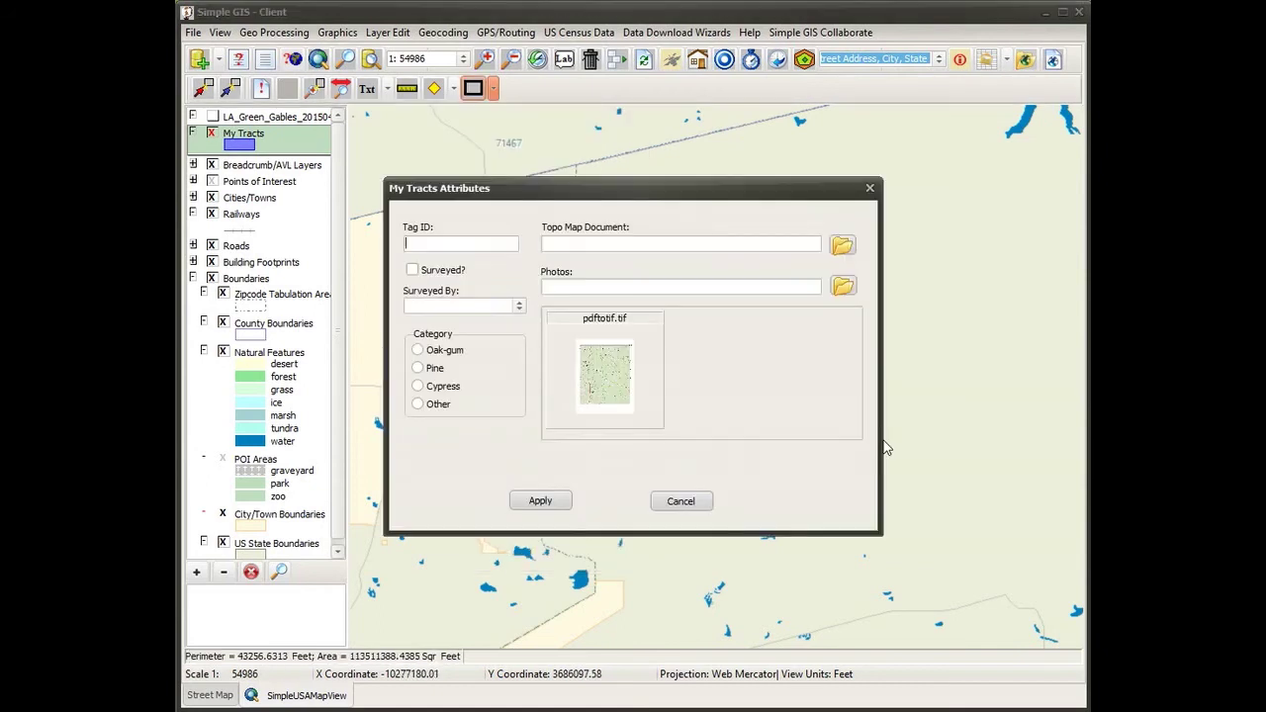
Fill in the tract's attributes: Tag ID T-123, Surveyed checked, the second listed surveyor and category Cypress
{"action": "left_click", "coordinate": [446, 245]}
{"action": "left_click", "coordinate": [428, 271]}
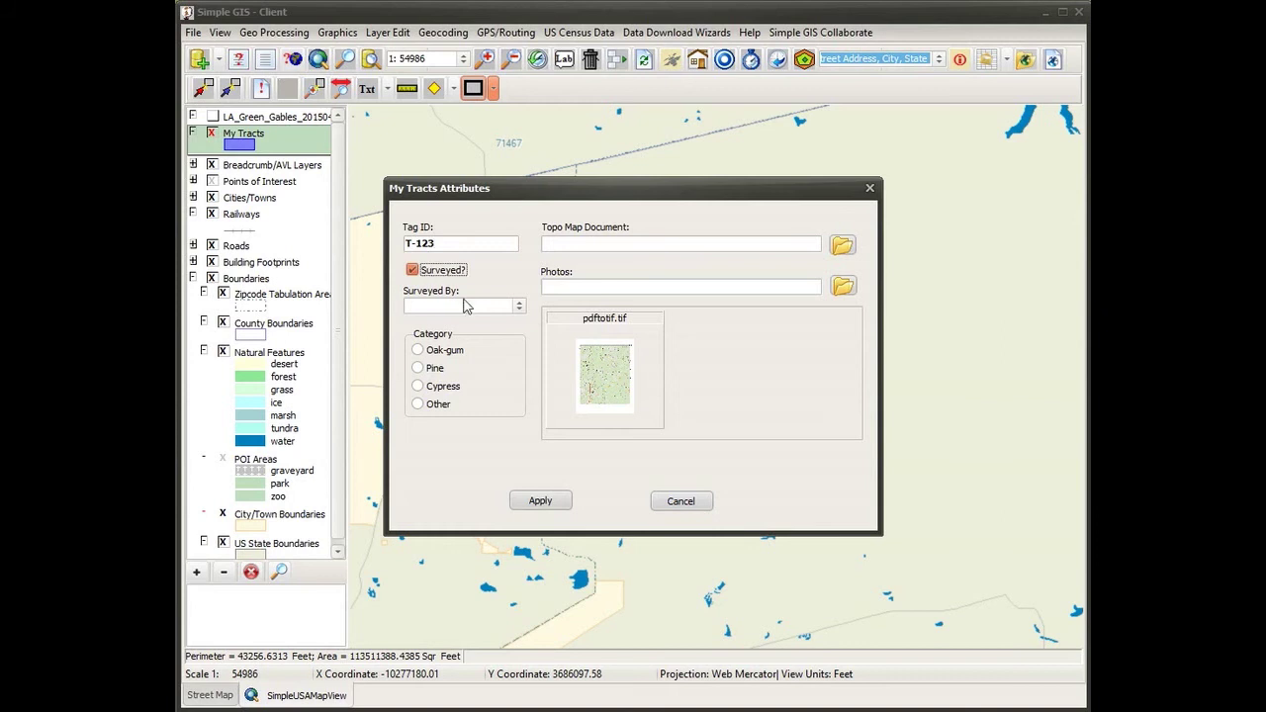
{"action": "left_click", "coordinate": [520, 313]}
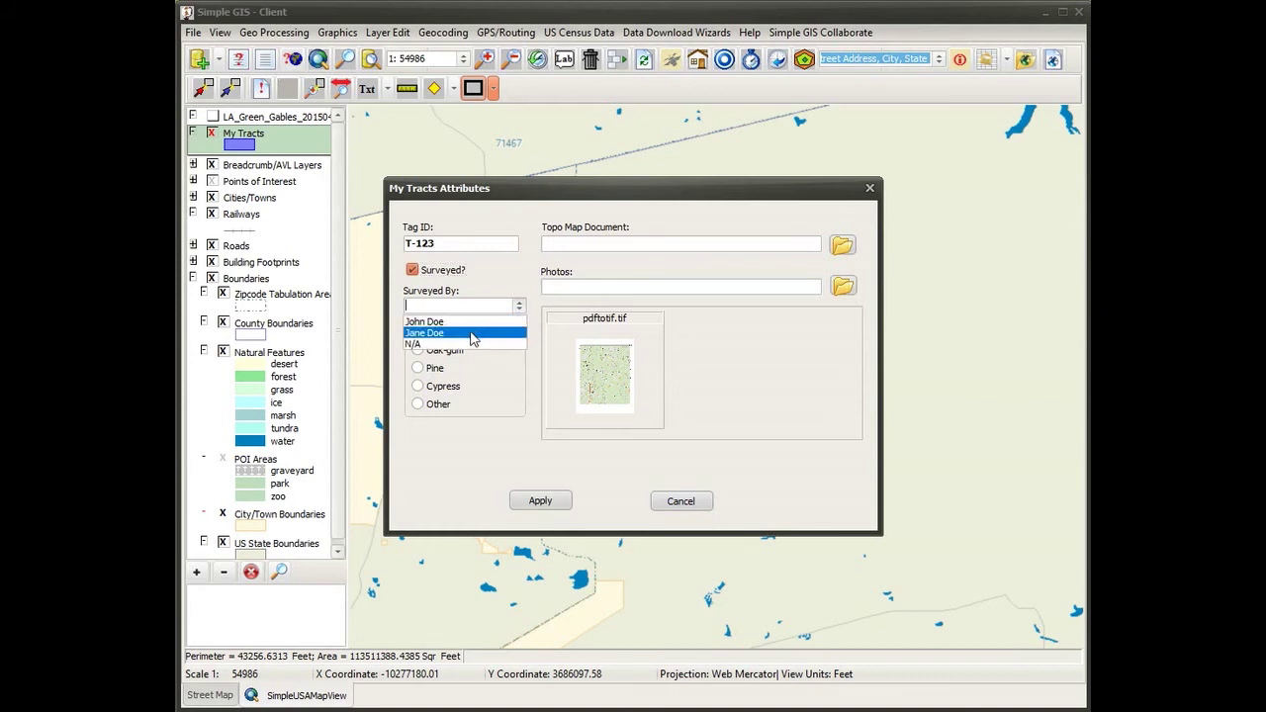
{"action": "left_click", "coordinate": [476, 334]}
{"action": "left_click", "coordinate": [417, 386]}
Attach 7452409.pdf as the topo map document and the T-123 folder as the photos folder, and save the tract's attributes
{"action": "left_click", "coordinate": [842, 246]}
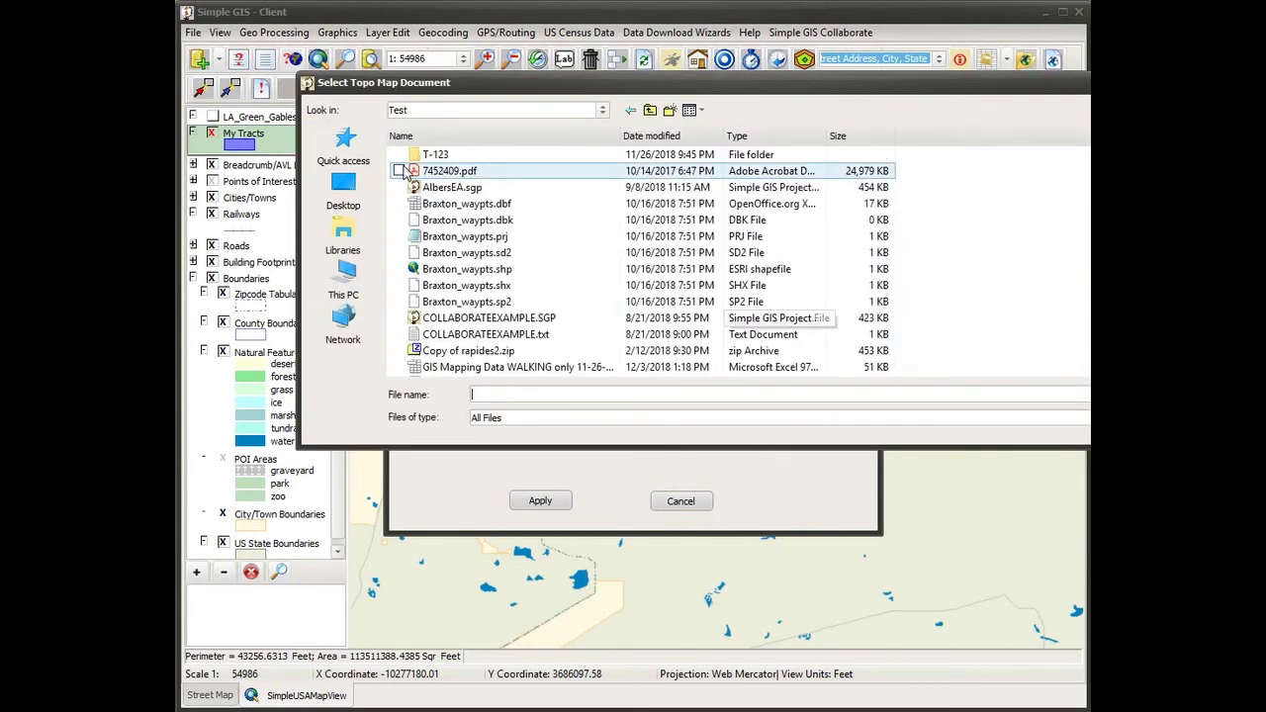
{"action": "double_click", "coordinate": [451, 171]}
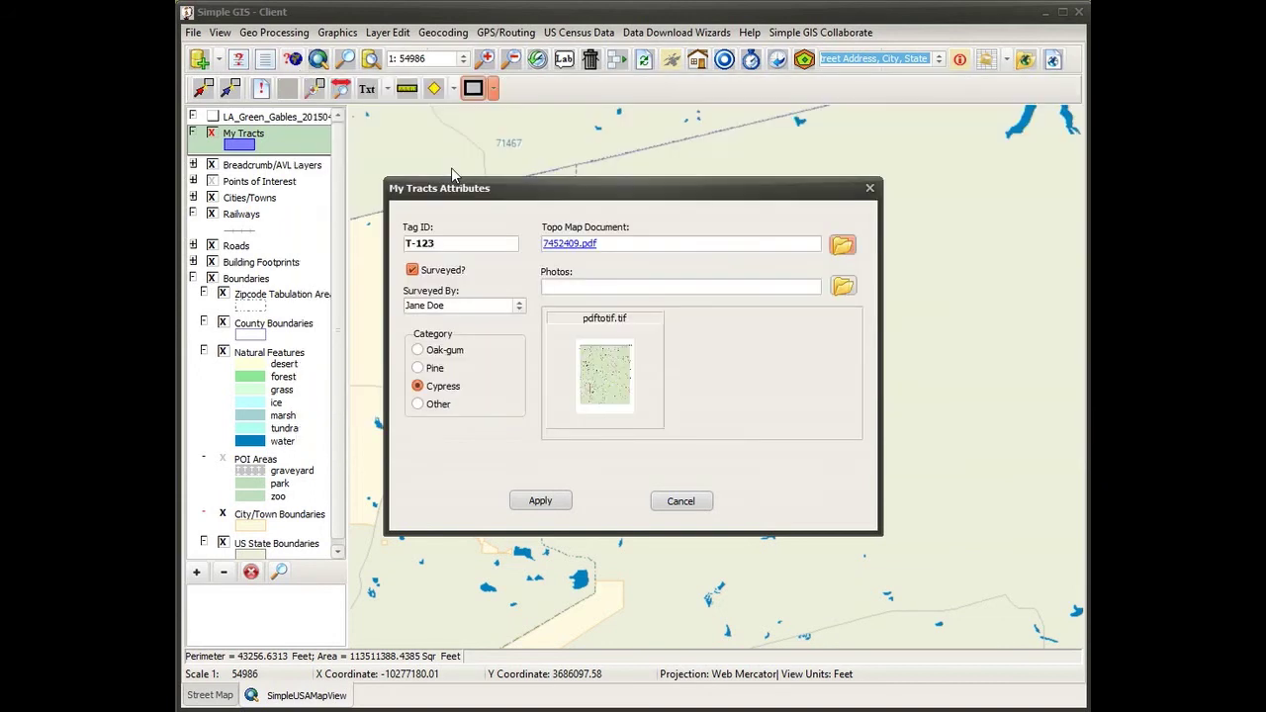
{"action": "left_click", "coordinate": [841, 286]}
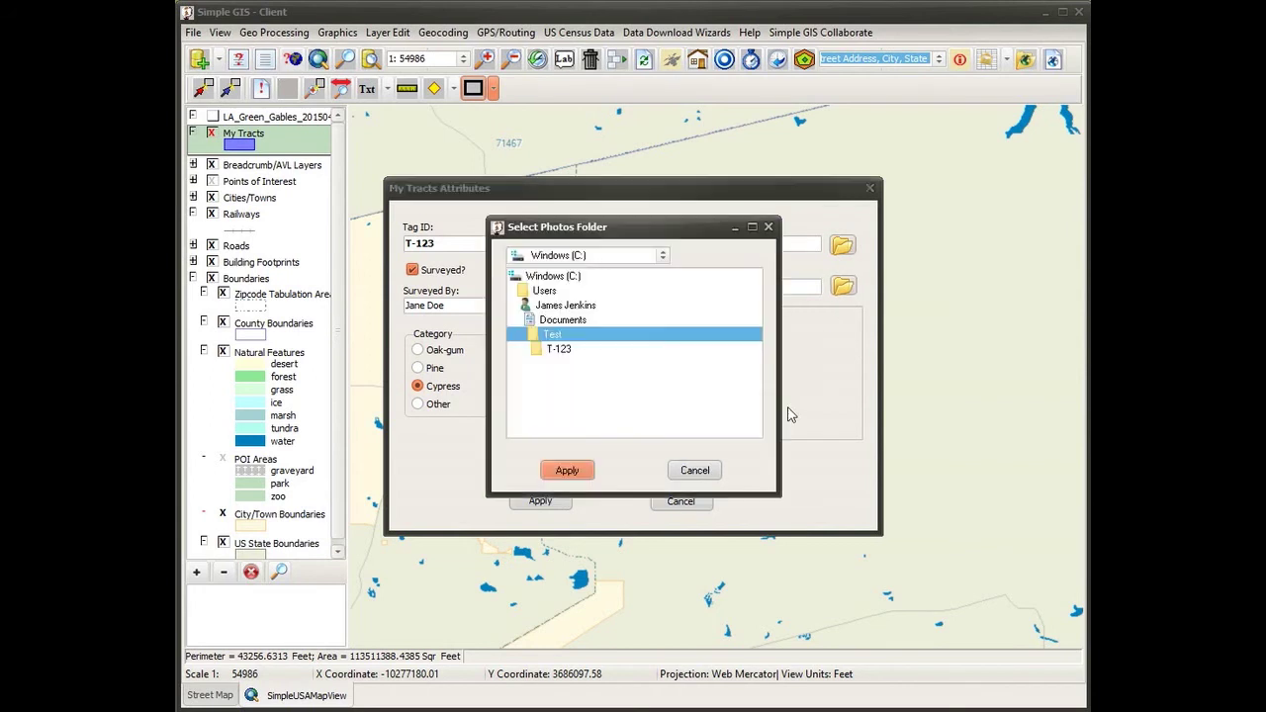
{"action": "left_click", "coordinate": [559, 349]}
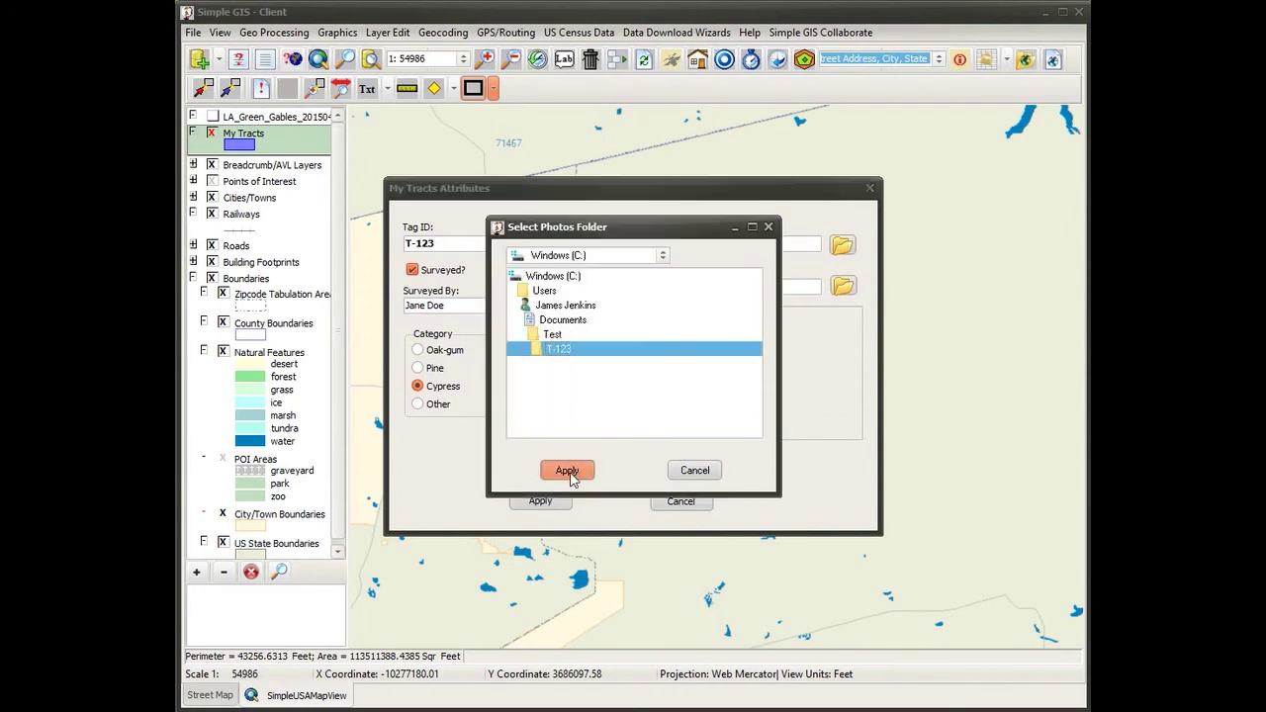
{"action": "left_click", "coordinate": [567, 471]}
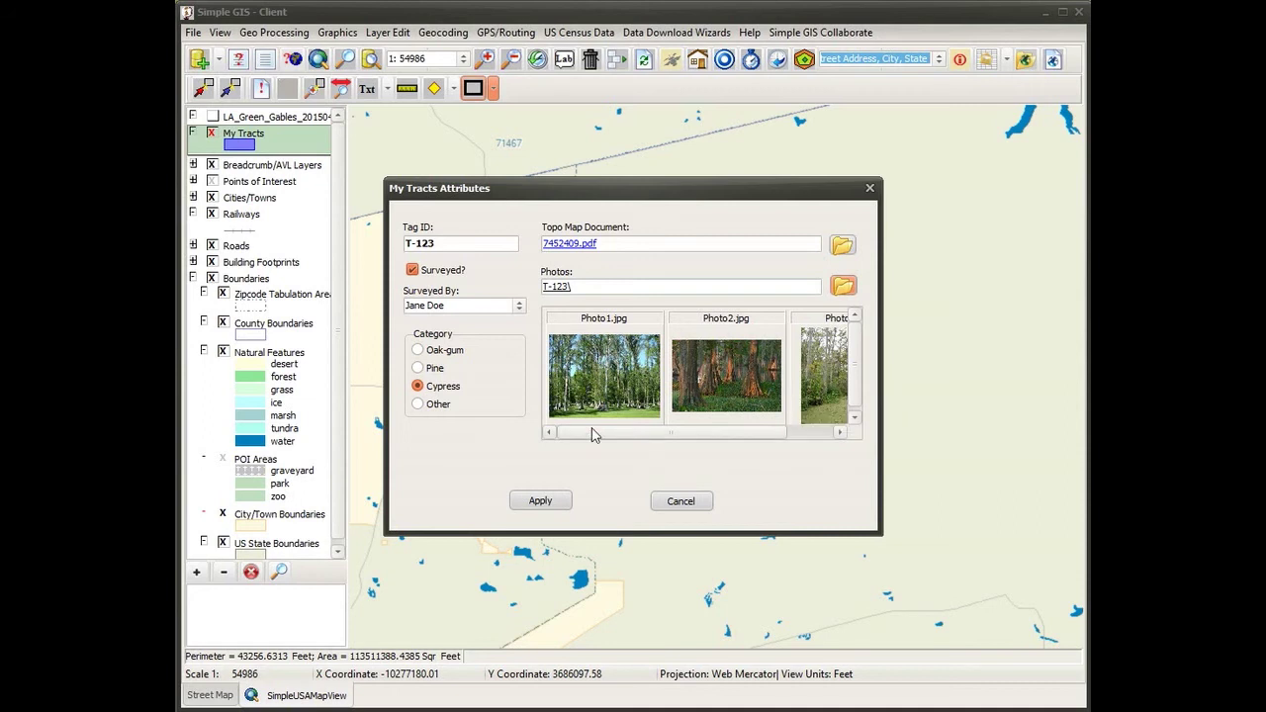
{"action": "mouse_move", "coordinate": [594, 435]}
{"action": "left_mouse_down"}
{"action": "mouse_move", "coordinate": [745, 446]}
{"action": "mouse_move", "coordinate": [599, 450]}
{"action": "left_mouse_up"}
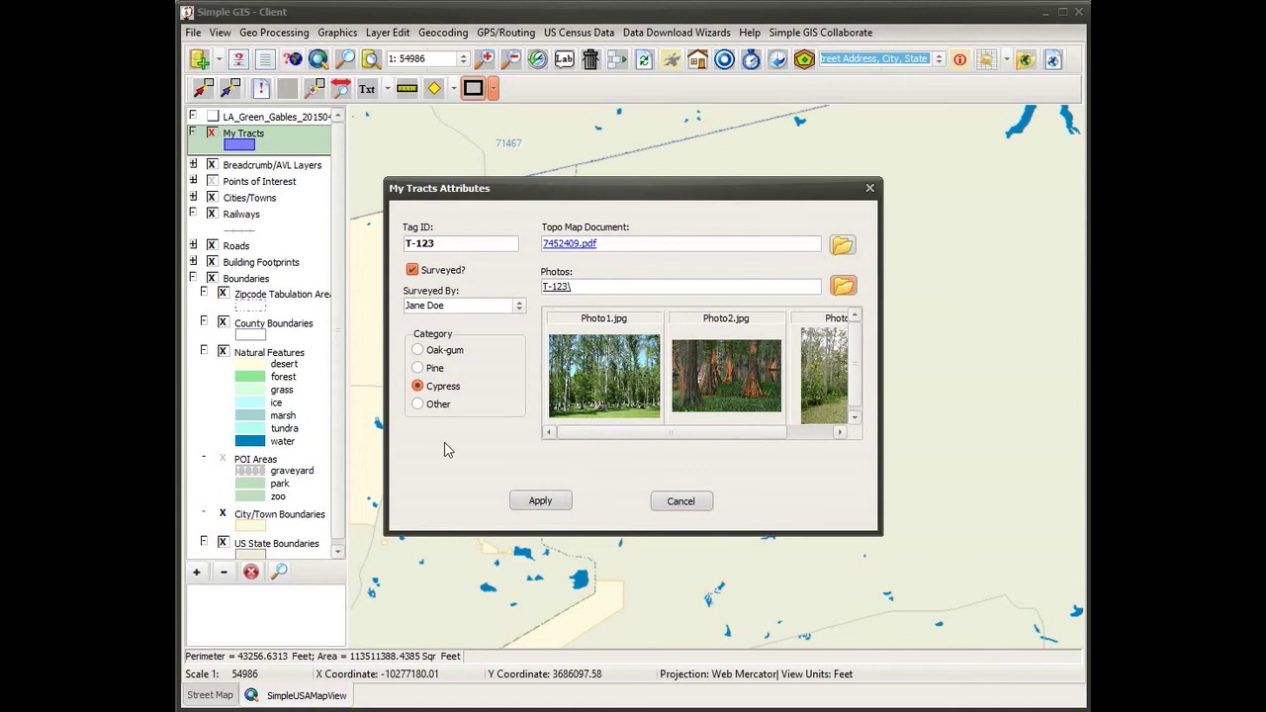
{"action": "left_click", "coordinate": [542, 501]}
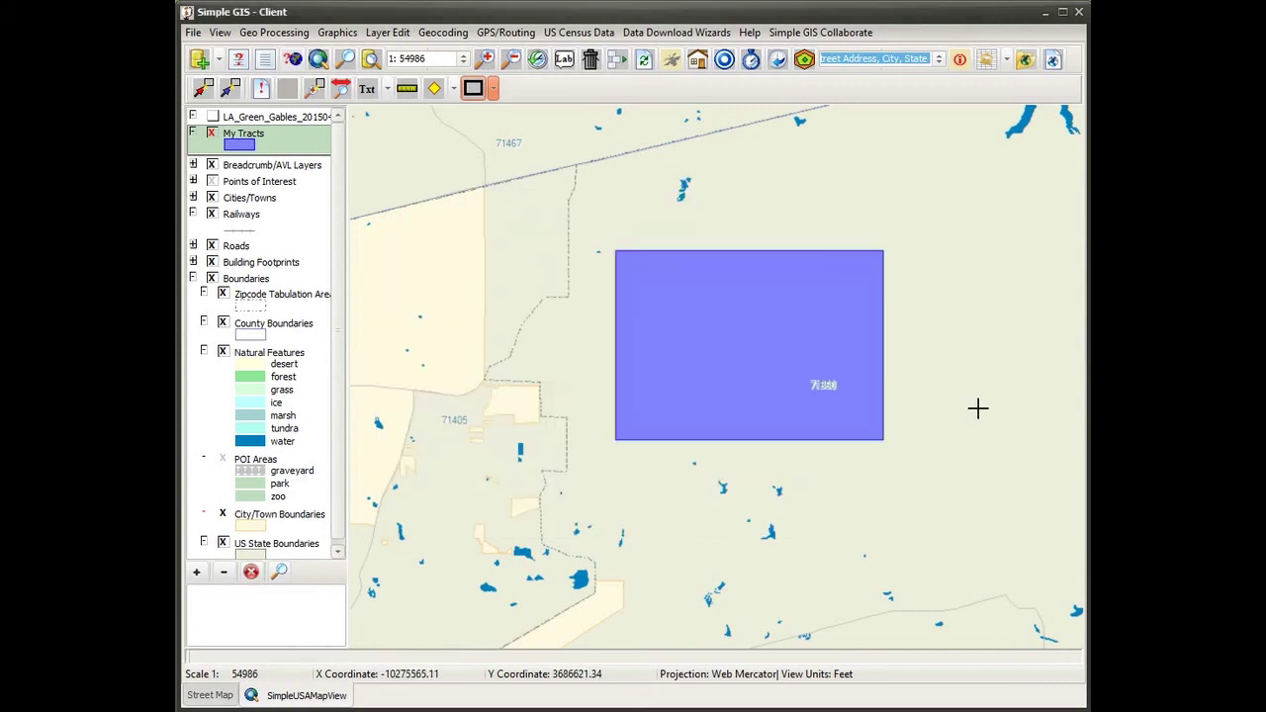
Draw a second rectangular tract south of the first, about 33,490 feet in perimeter, marked Surveyed with the first listed surveyor and category Pine
{"action": "left_click_drag", "start_coordinate": [722, 466], "coordinate": [937, 603]}
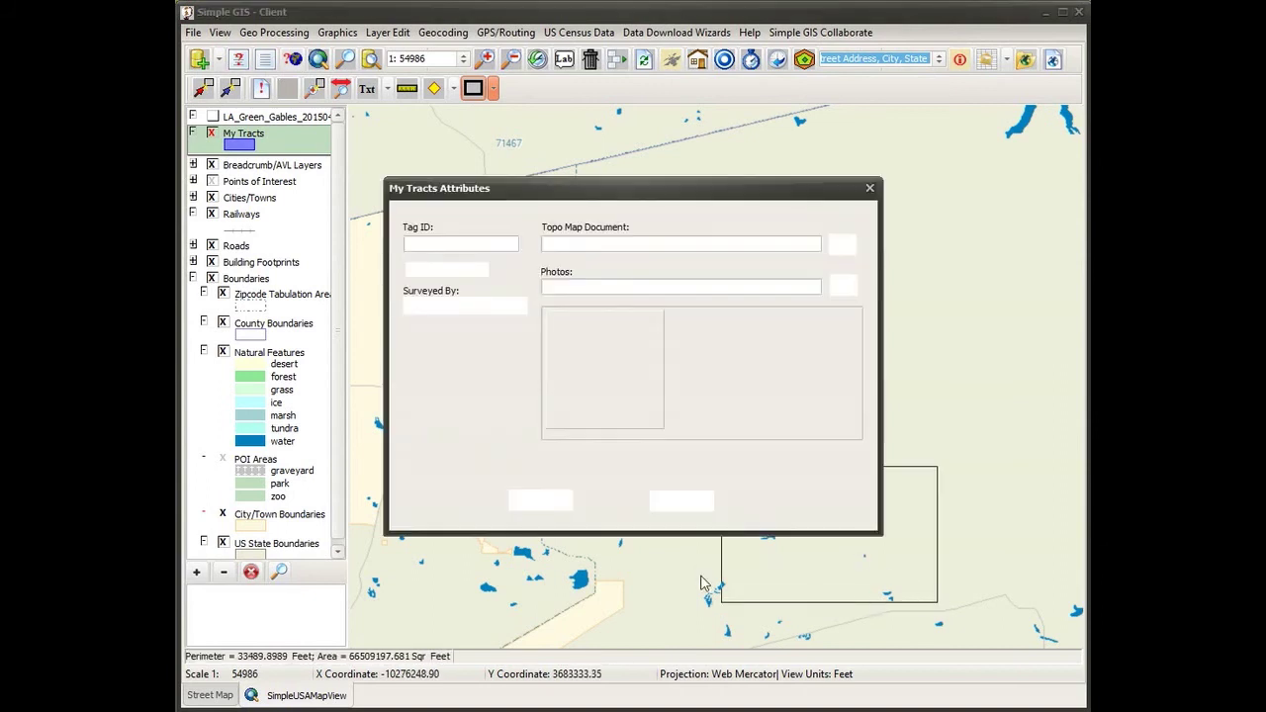
{"action": "left_click", "coordinate": [419, 270]}
{"action": "left_click", "coordinate": [518, 306]}
{"action": "left_click", "coordinate": [469, 323]}
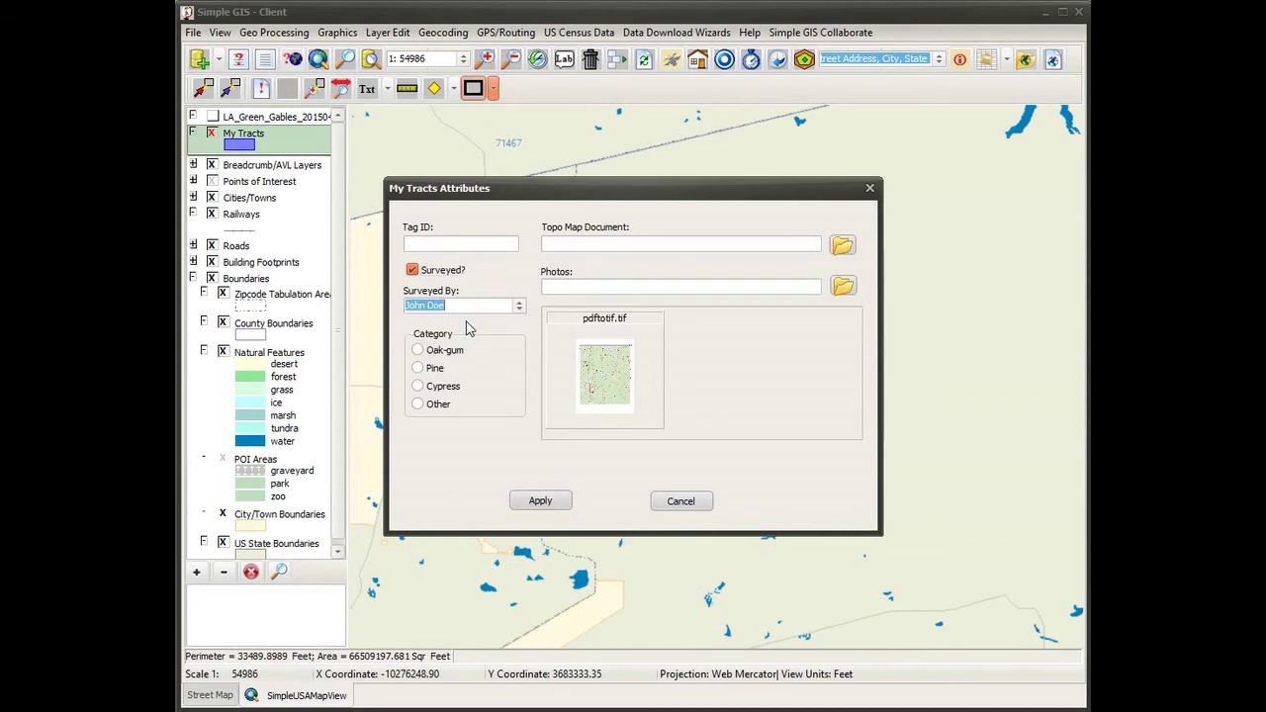
{"action": "left_click", "coordinate": [433, 374]}
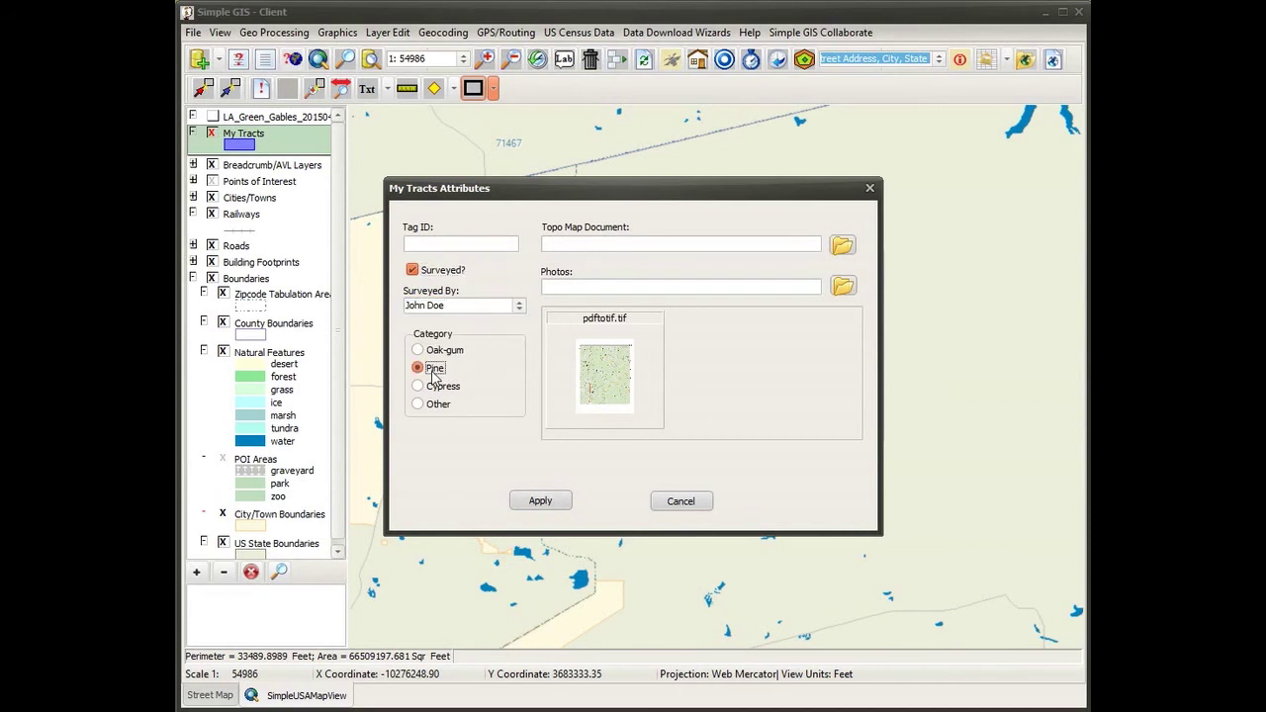
Save the form's current attributes as default, set the Tag ID to T456 and apply the second tract's attributes
{"action": "right_click", "coordinate": [493, 444]}
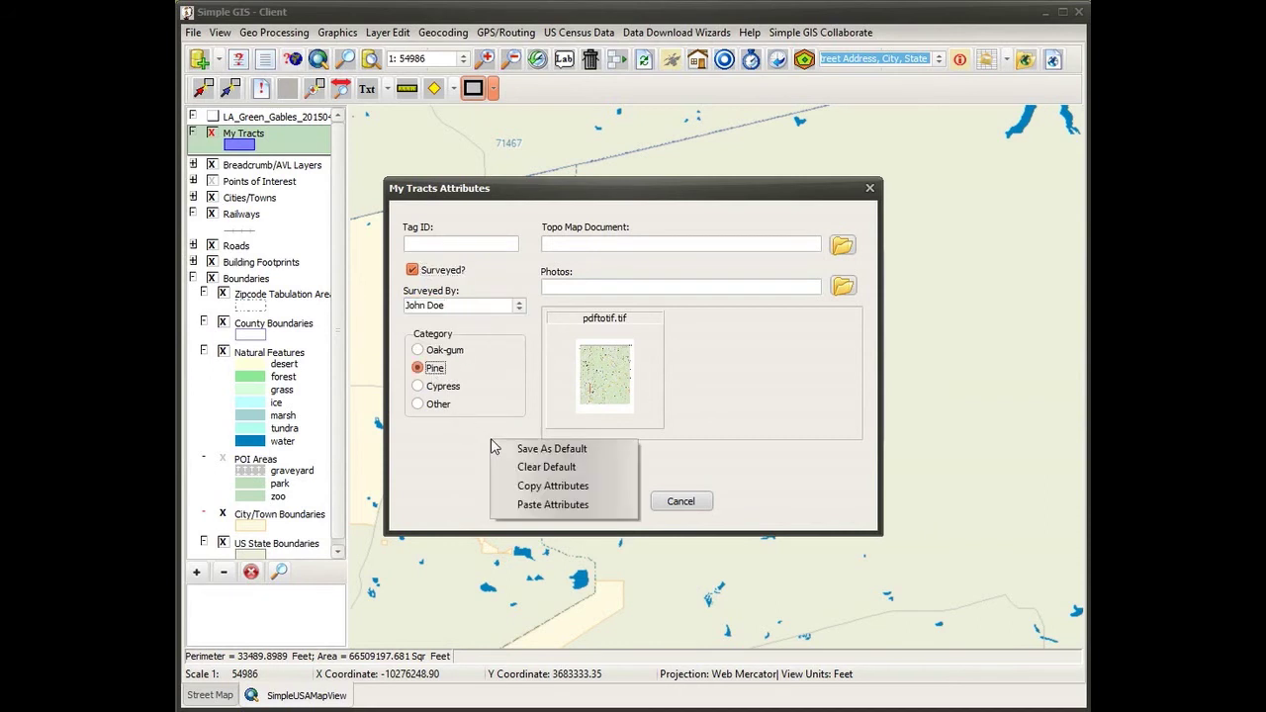
{"action": "left_click", "coordinate": [552, 449]}
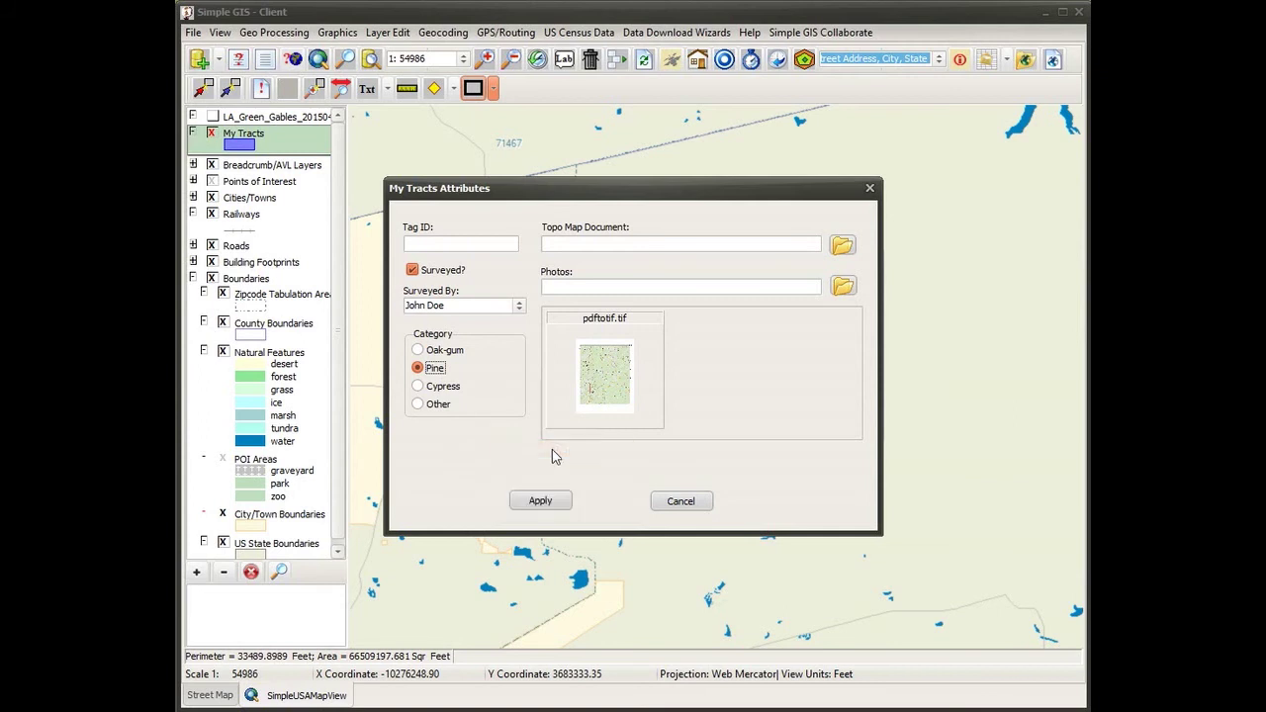
{"action": "left_click", "coordinate": [434, 243]}
{"action": "type", "text": "T456"}
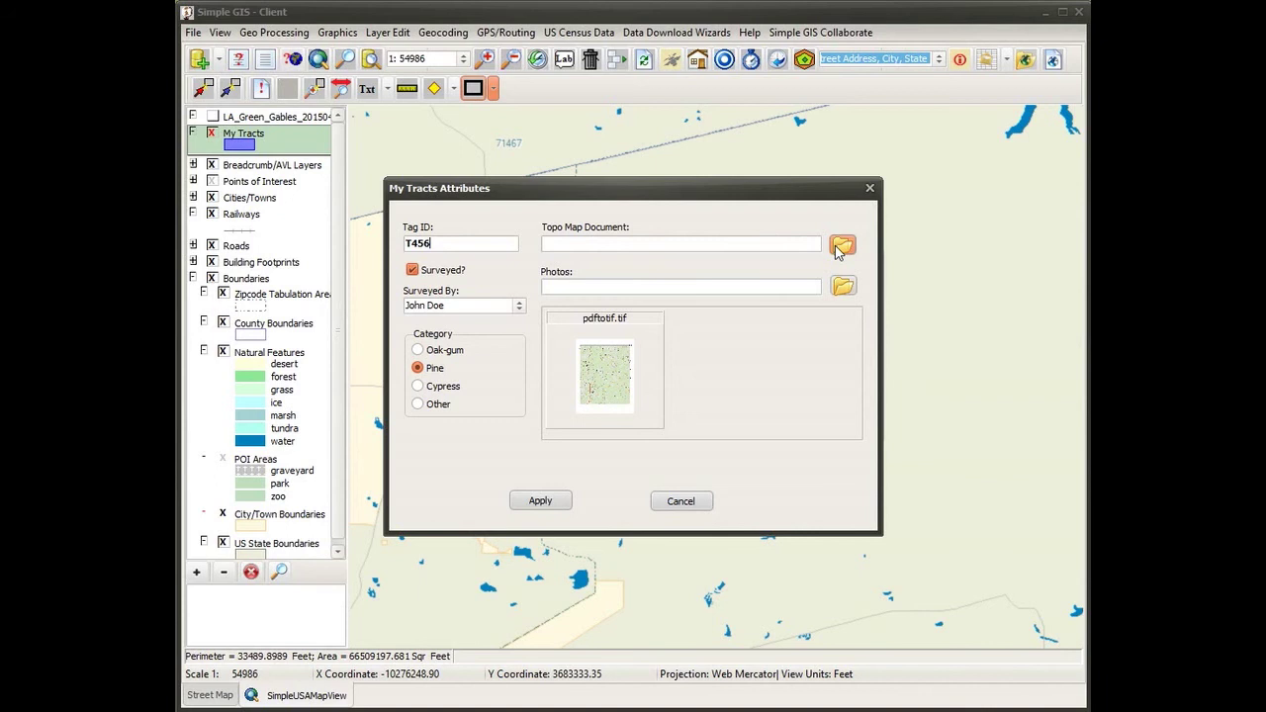
{"action": "left_click", "coordinate": [540, 500]}
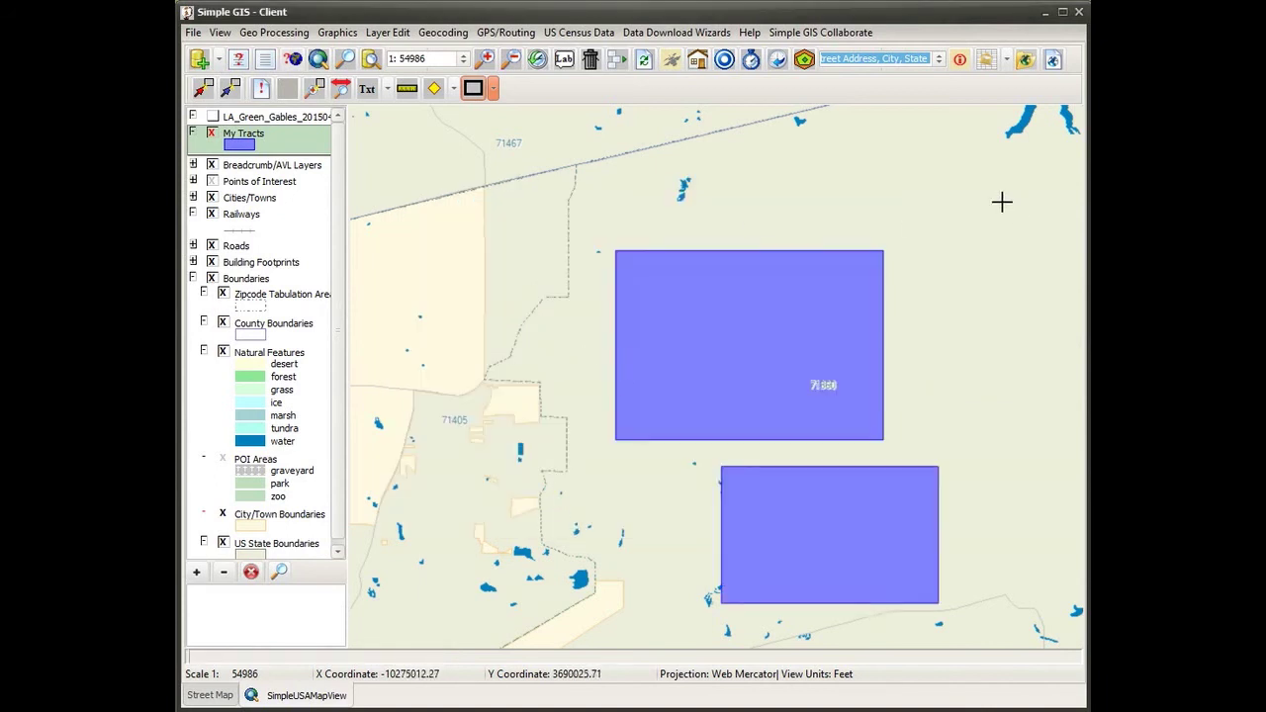
Draw a third rectangular tract northwest of the first, about 21,584 feet in perimeter, and close its attribute form without applying entries
{"action": "left_click_drag", "start_coordinate": [405, 163], "coordinate": [540, 254]}
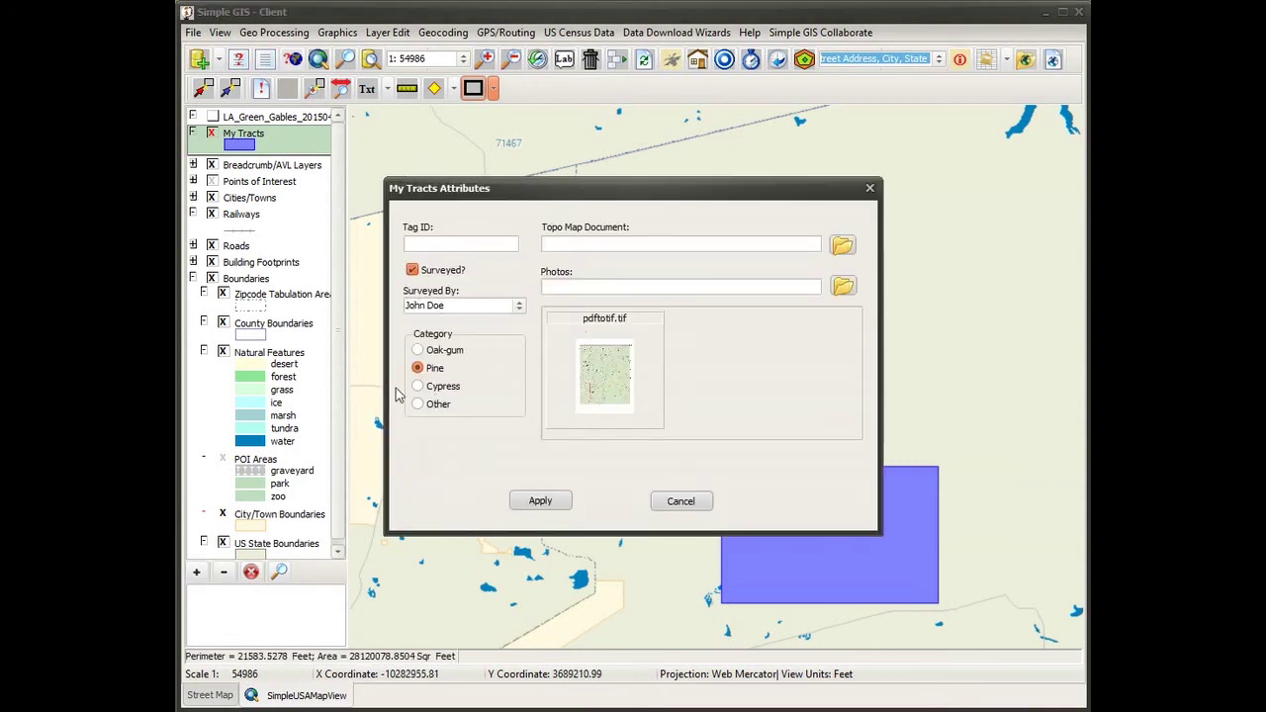
{"action": "right_click", "coordinate": [512, 436]}
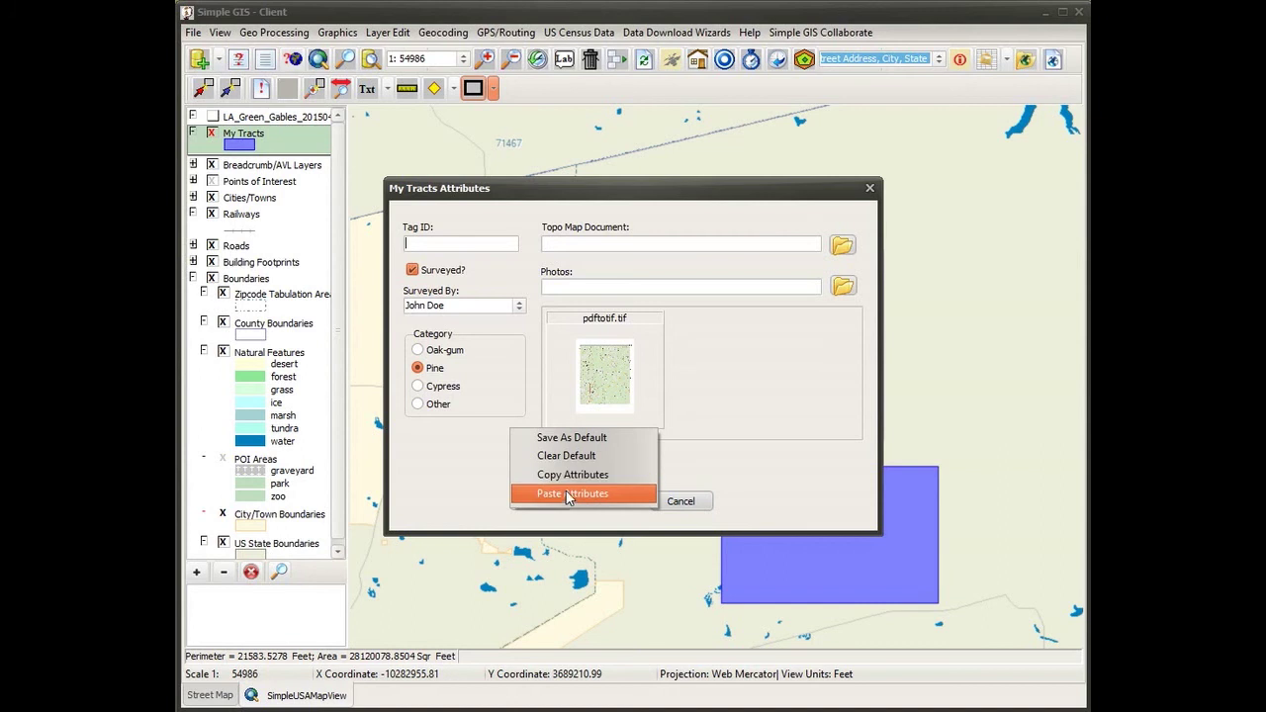
{"action": "left_click", "coordinate": [460, 442]}
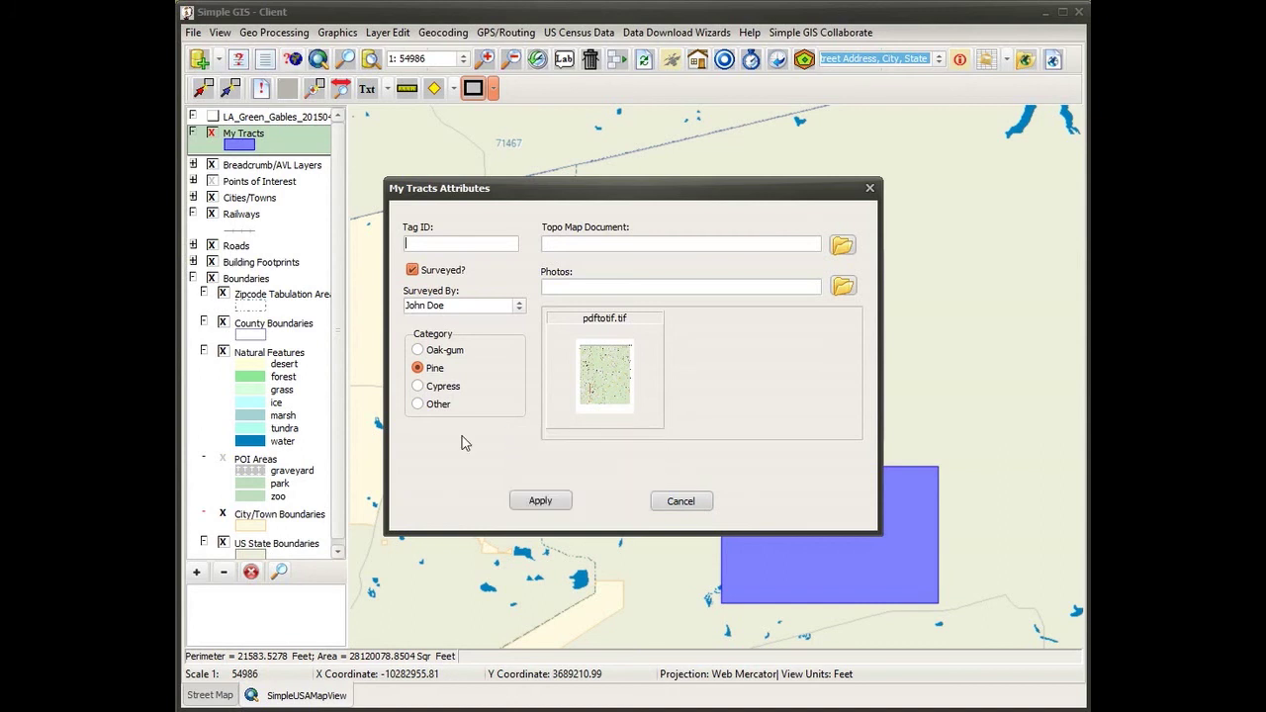
{"action": "left_click", "coordinate": [660, 502]}
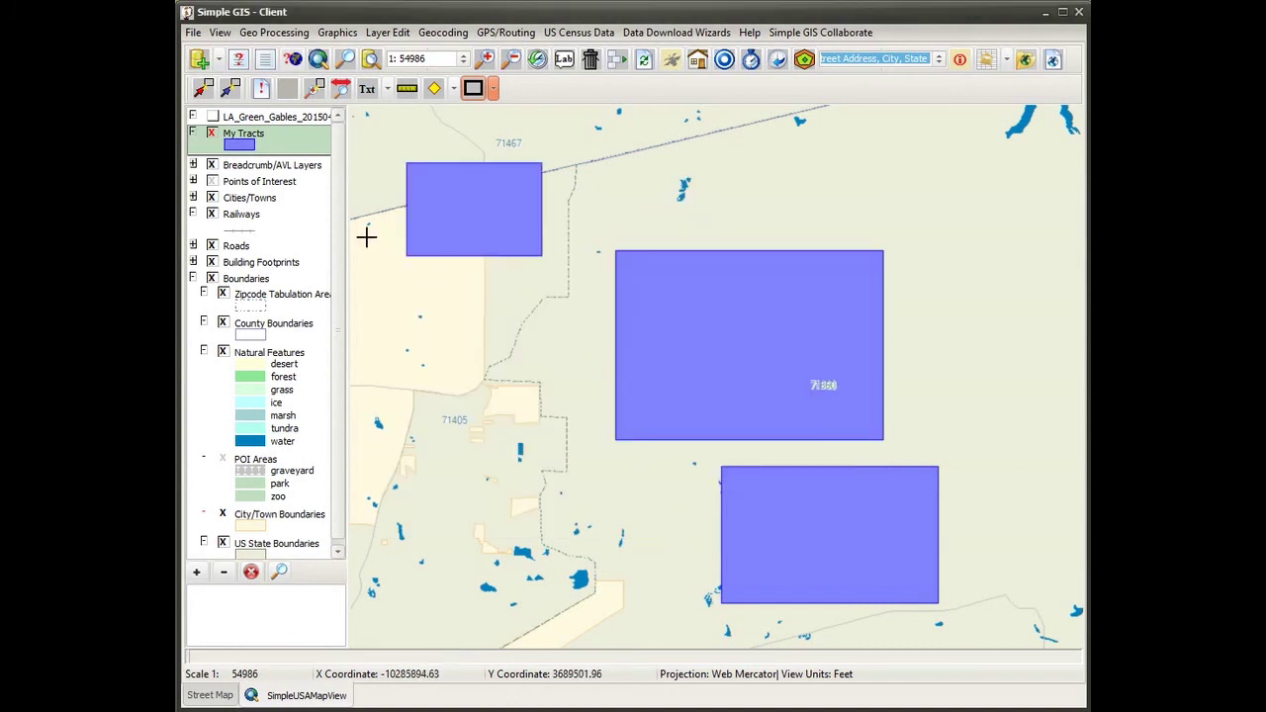
Turn off editing for the My Tracts layer and identify the large middle tract to open its attribute form
{"action": "right_click", "coordinate": [285, 138]}
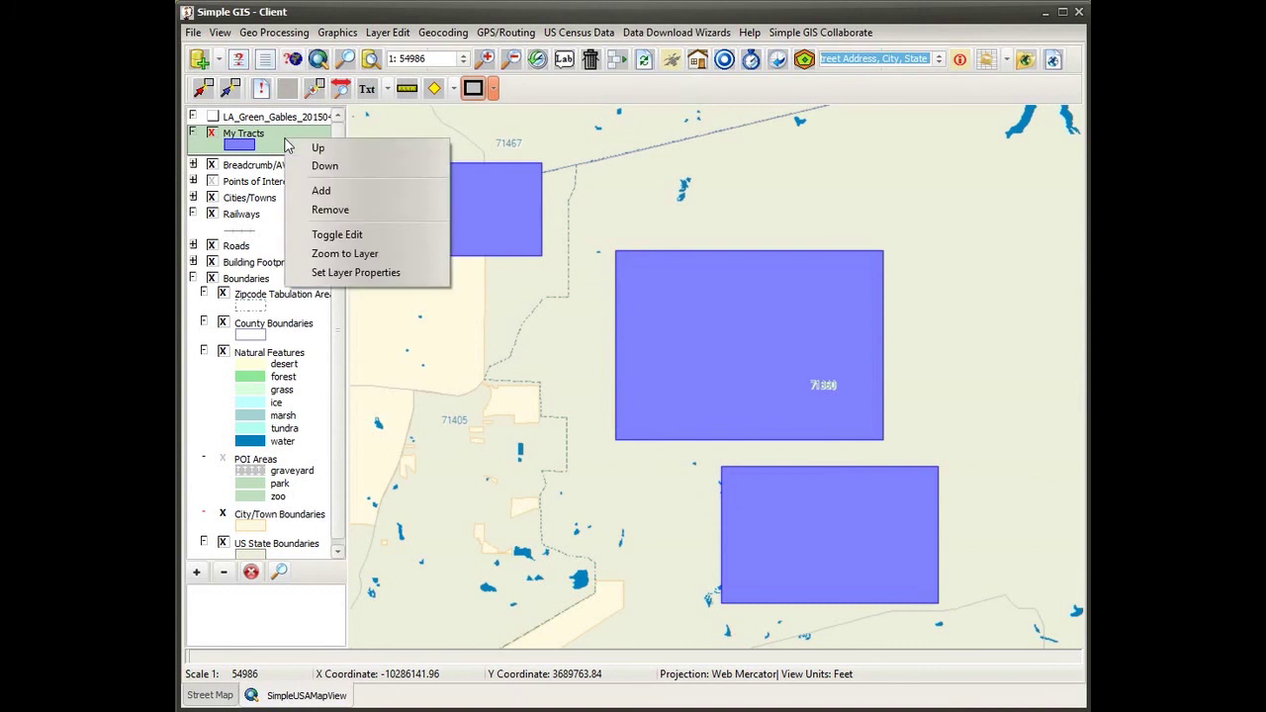
{"action": "left_click", "coordinate": [340, 235]}
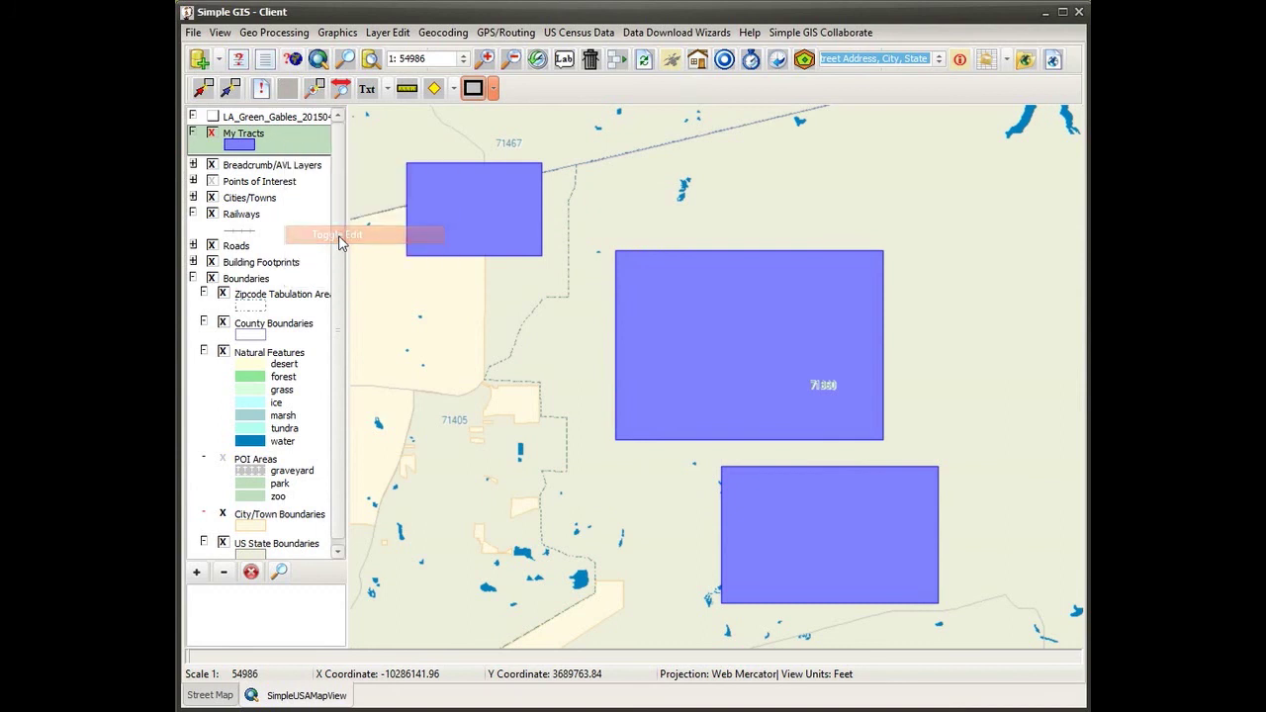
{"action": "left_click", "coordinate": [261, 89]}
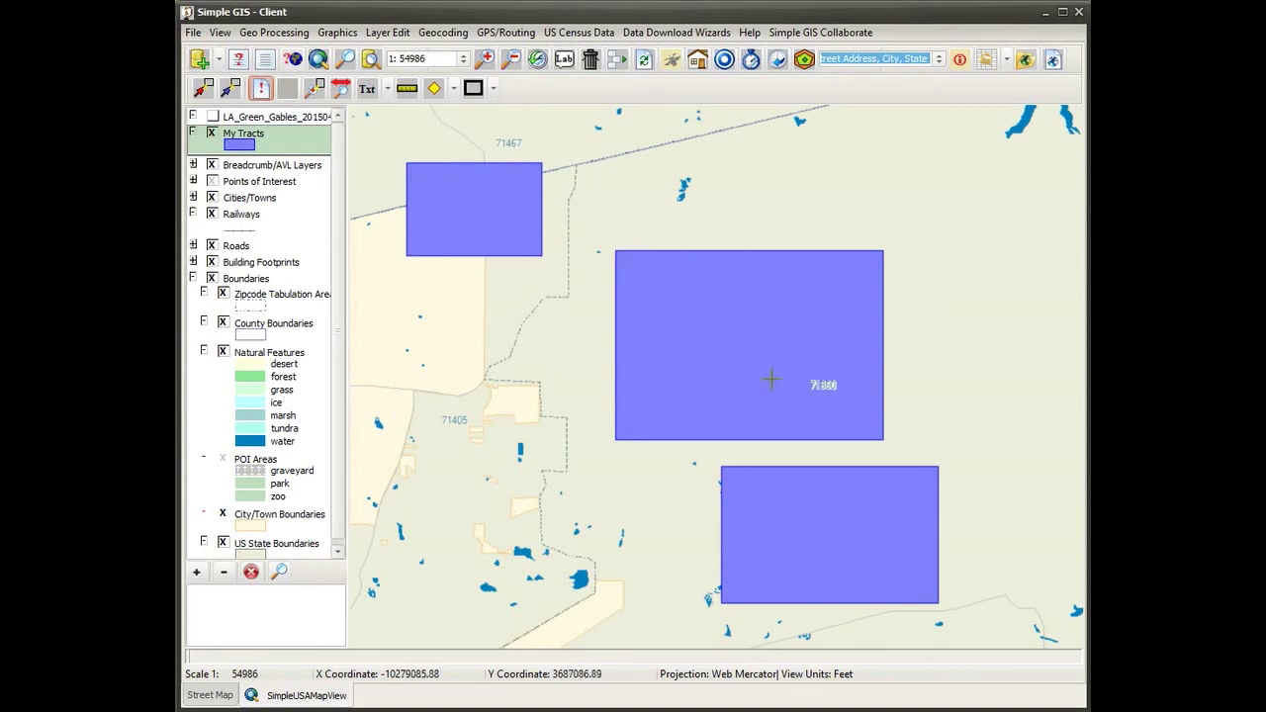
{"action": "left_click", "coordinate": [772, 366]}
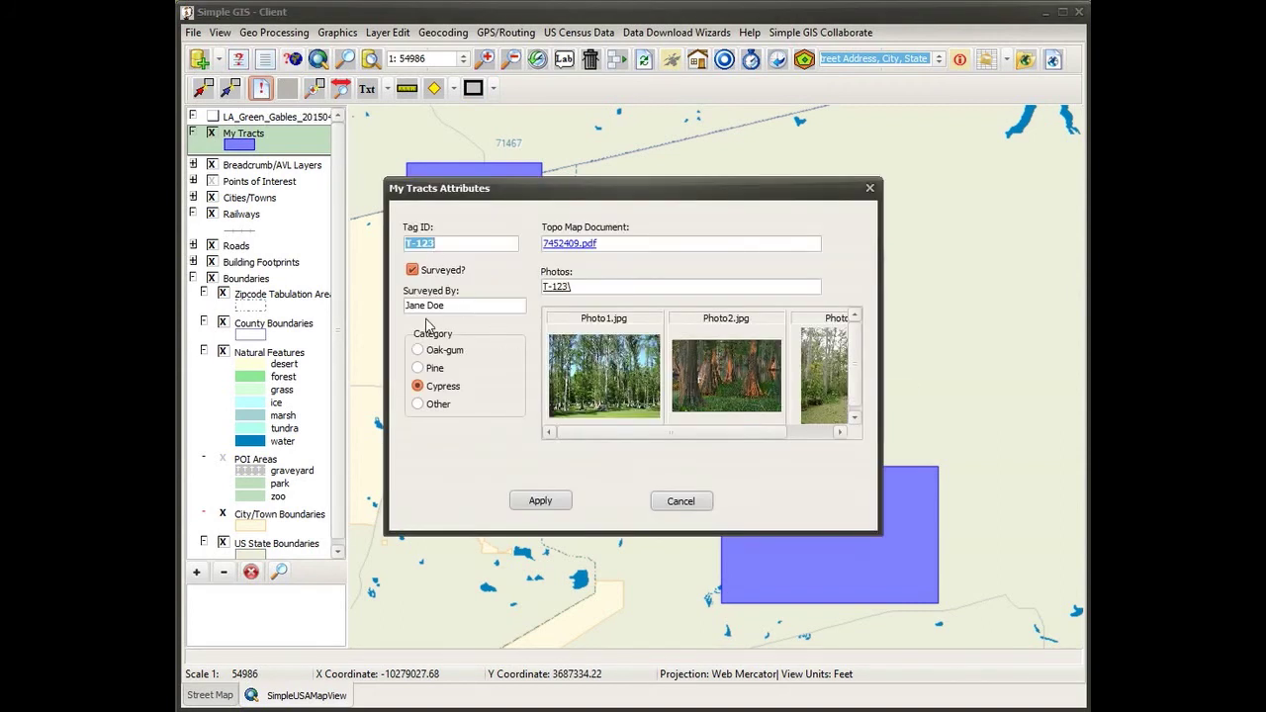
Launch the tract's linked topo map document 7452409.pdf, view the map in Acrobat Reader, and close it
{"action": "left_click", "coordinate": [577, 243]}
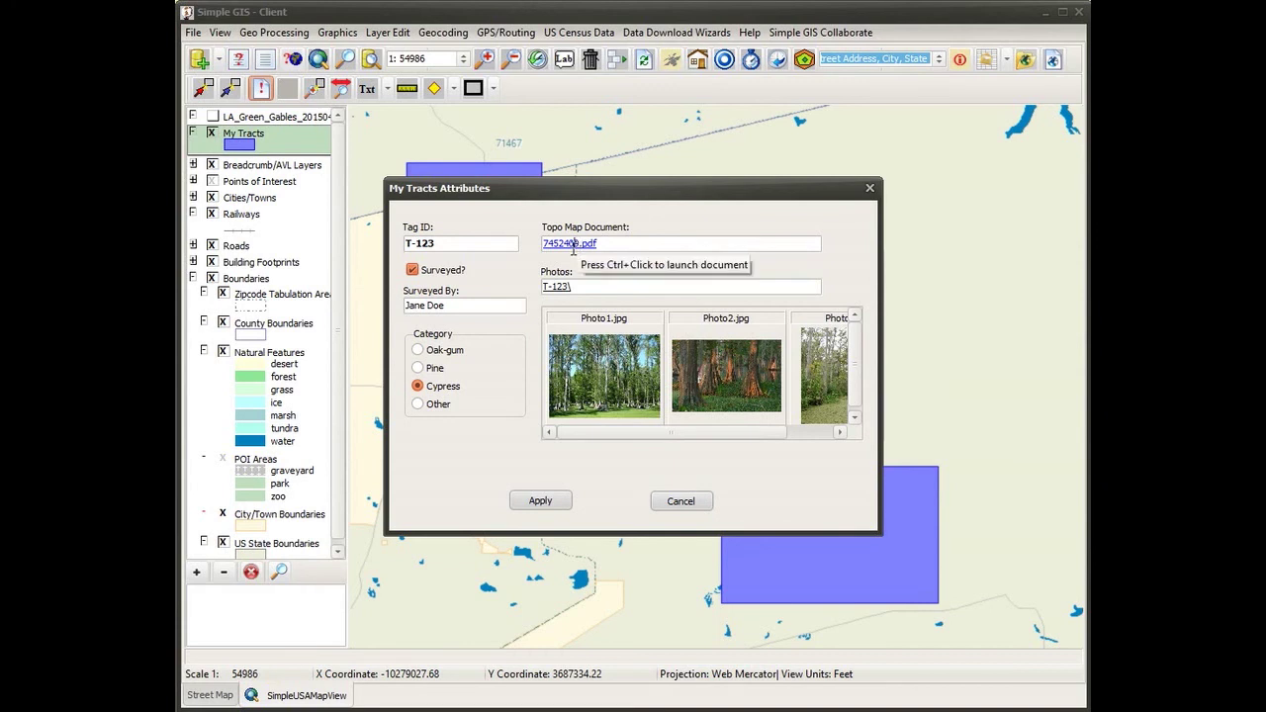
{"action": "left_click", "coordinate": [573, 243], "text": "ctrl"}
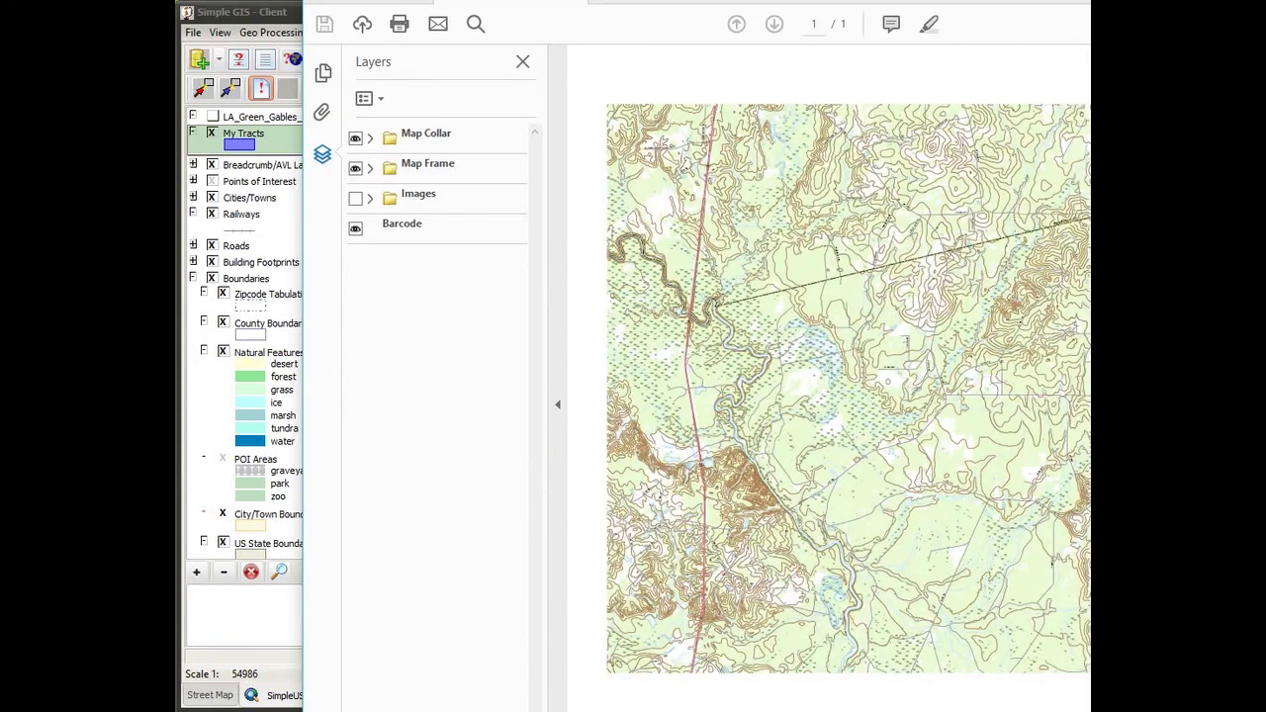
{"action": "left_click_drag", "start_coordinate": [876, 0], "coordinate": [701, 23]}
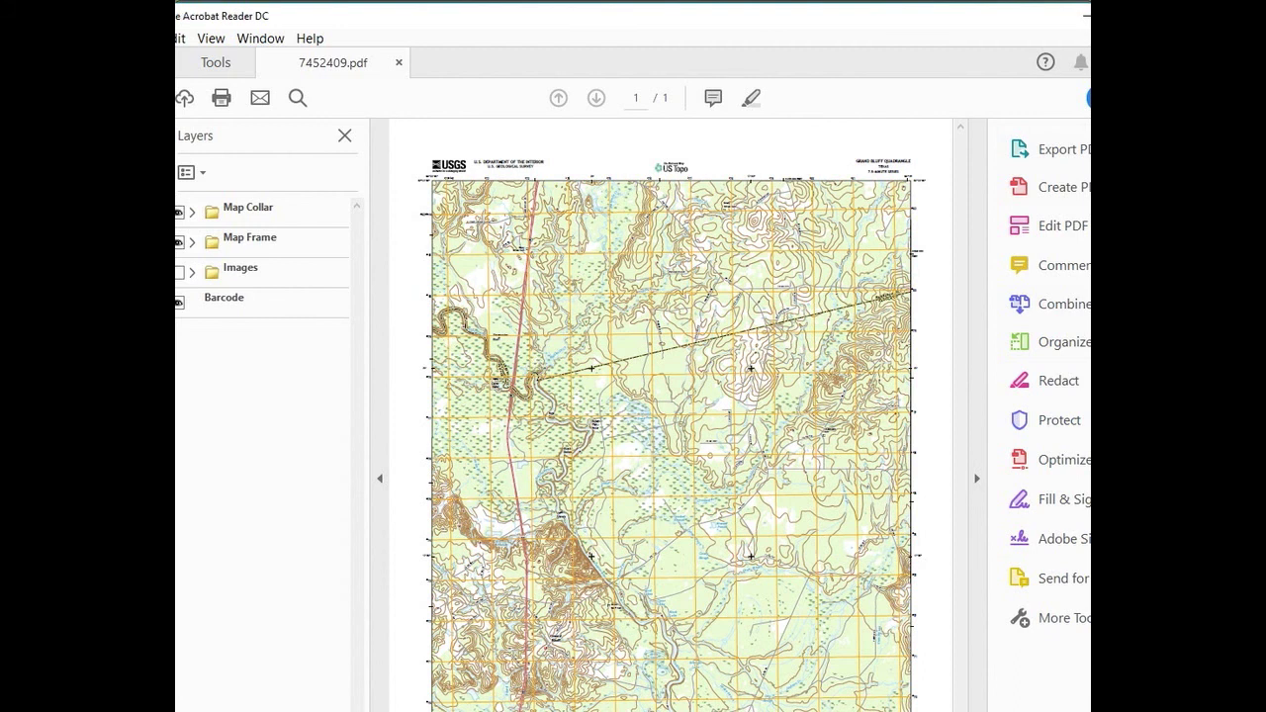
{"action": "key", "text": "alt+F4"}
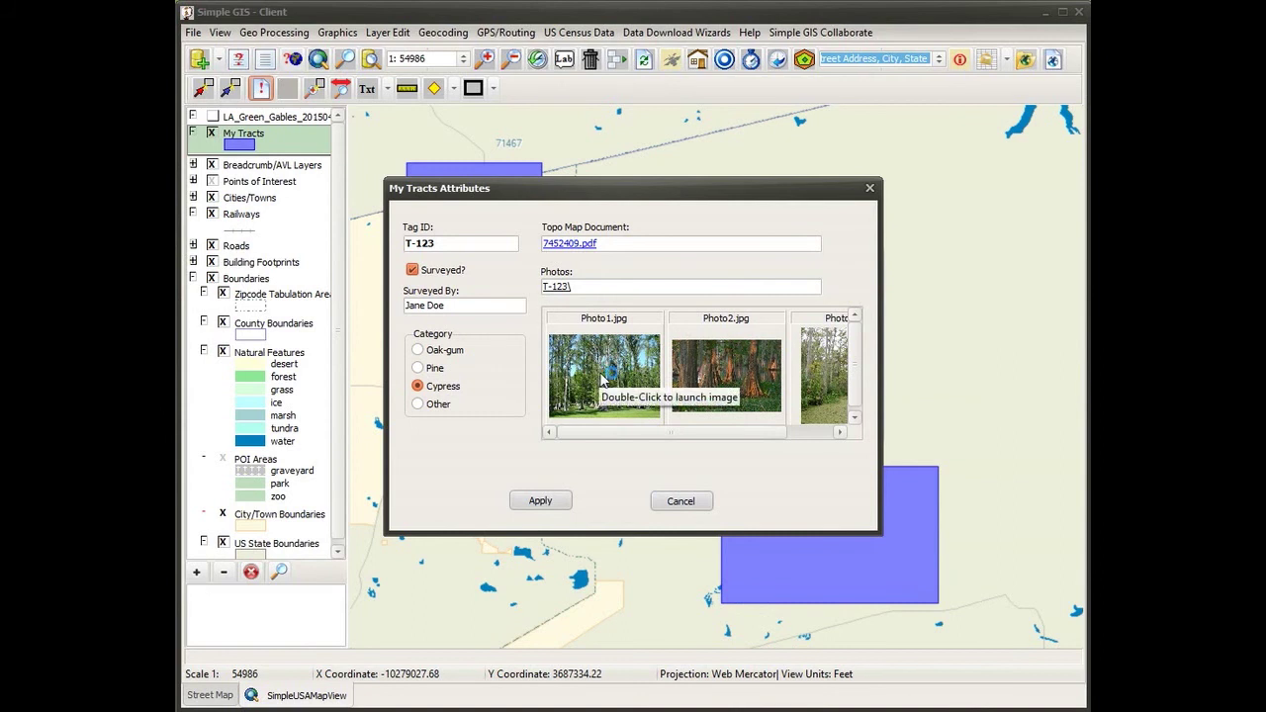
View the tract's Photo2.jpg at full size, close the photo viewer, and dismiss the attribute form
{"action": "double_click", "coordinate": [706, 379]}
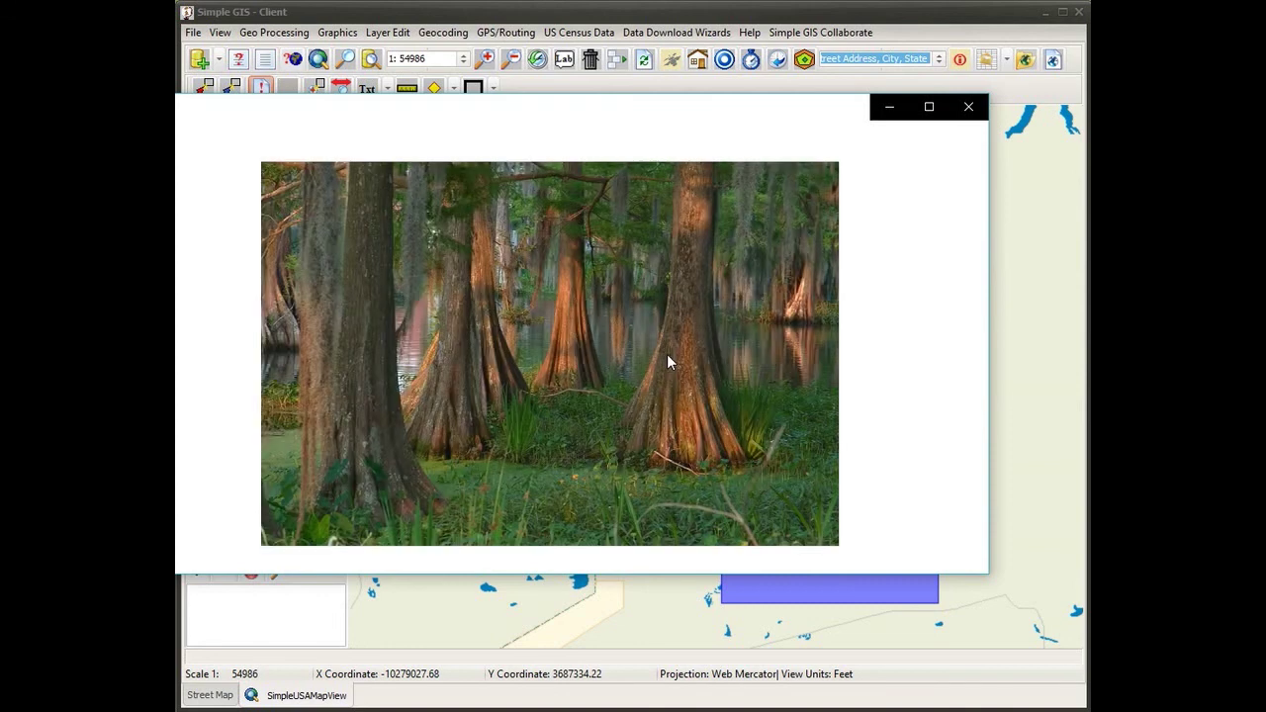
{"action": "left_click_drag", "start_coordinate": [554, 120], "coordinate": [648, 103]}
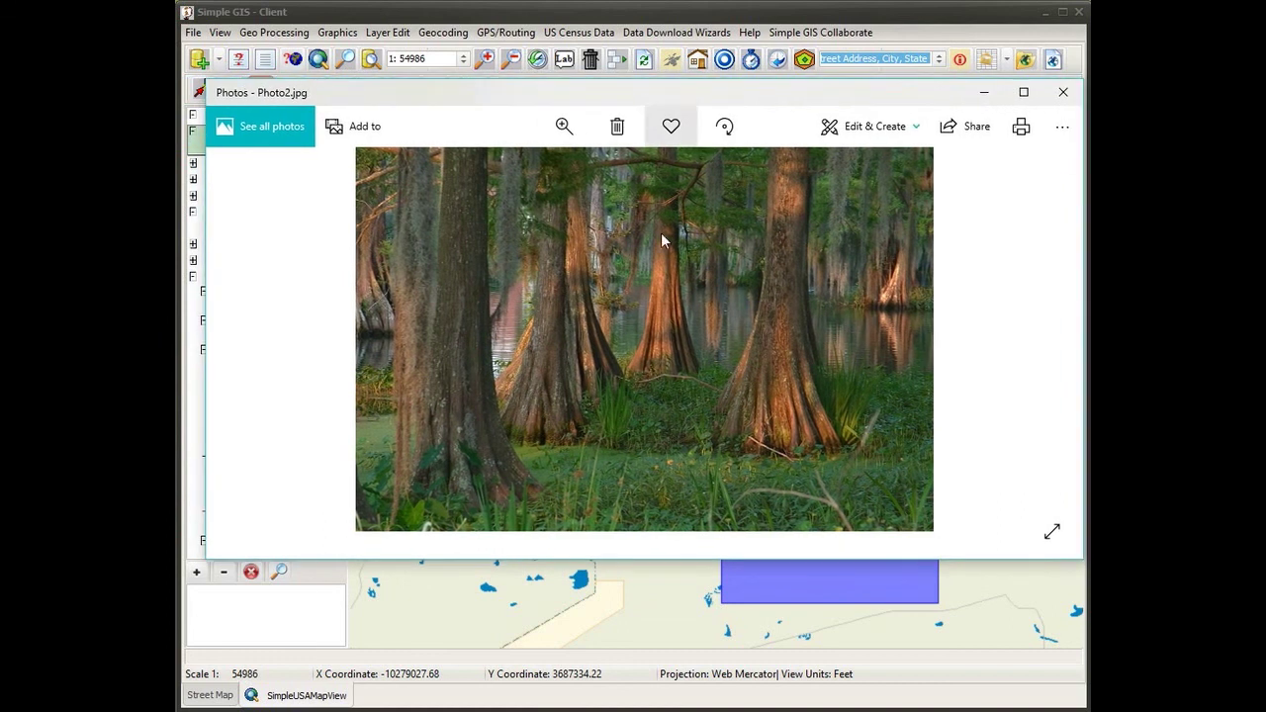
{"action": "left_click", "coordinate": [1063, 95]}
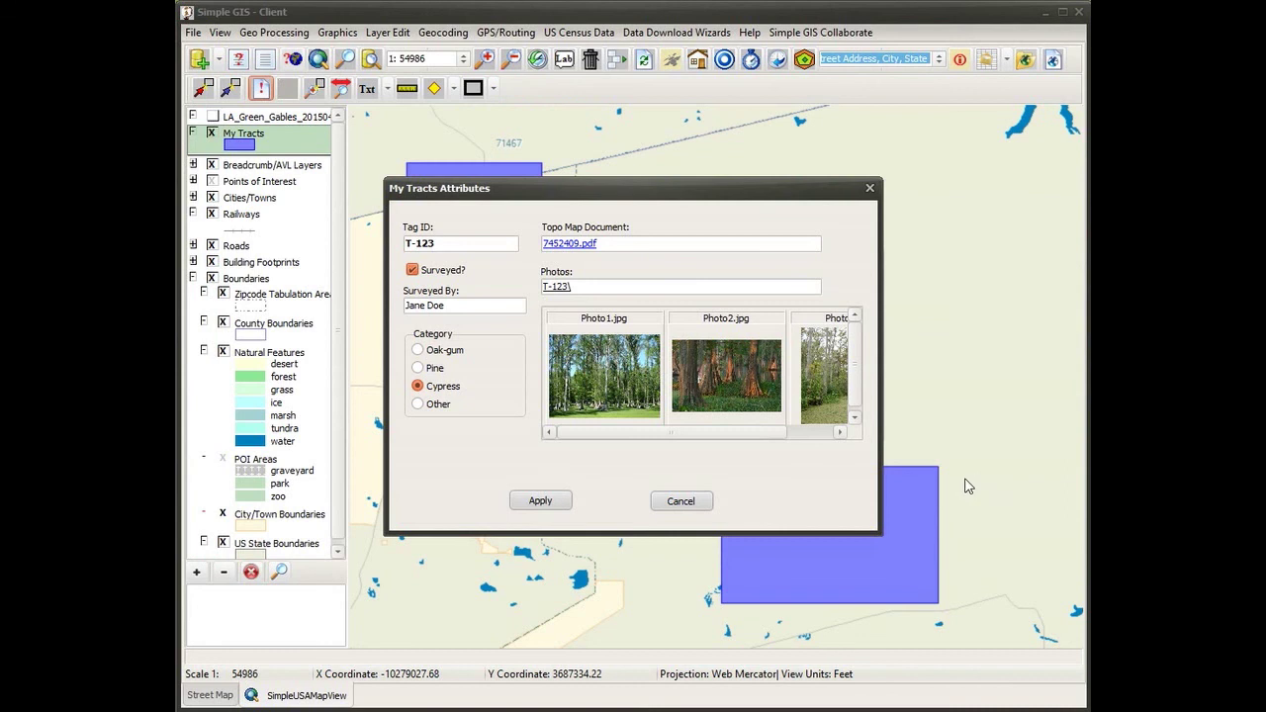
{"action": "left_click", "coordinate": [671, 502]}
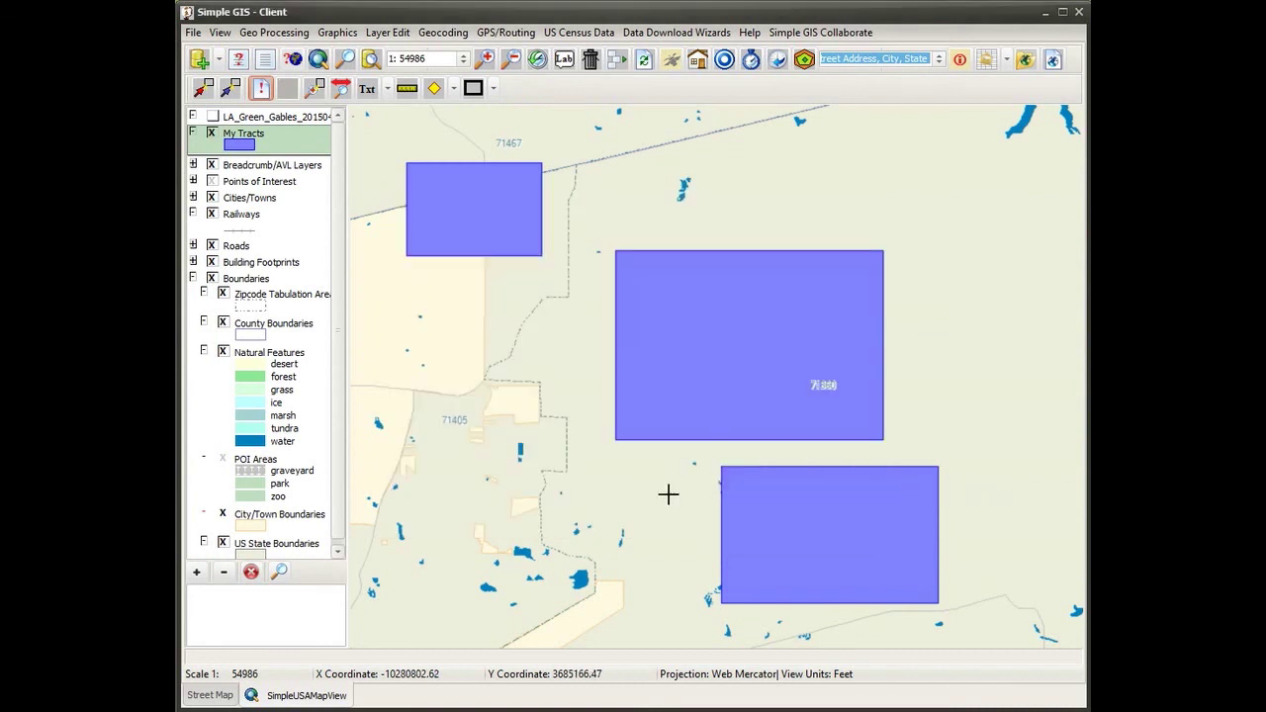
Identify the middle tract again, test whether its Tag ID, Surveyed By, Surveyed and Photos fields can be edited, and cancel the form
{"action": "left_click", "coordinate": [687, 396]}
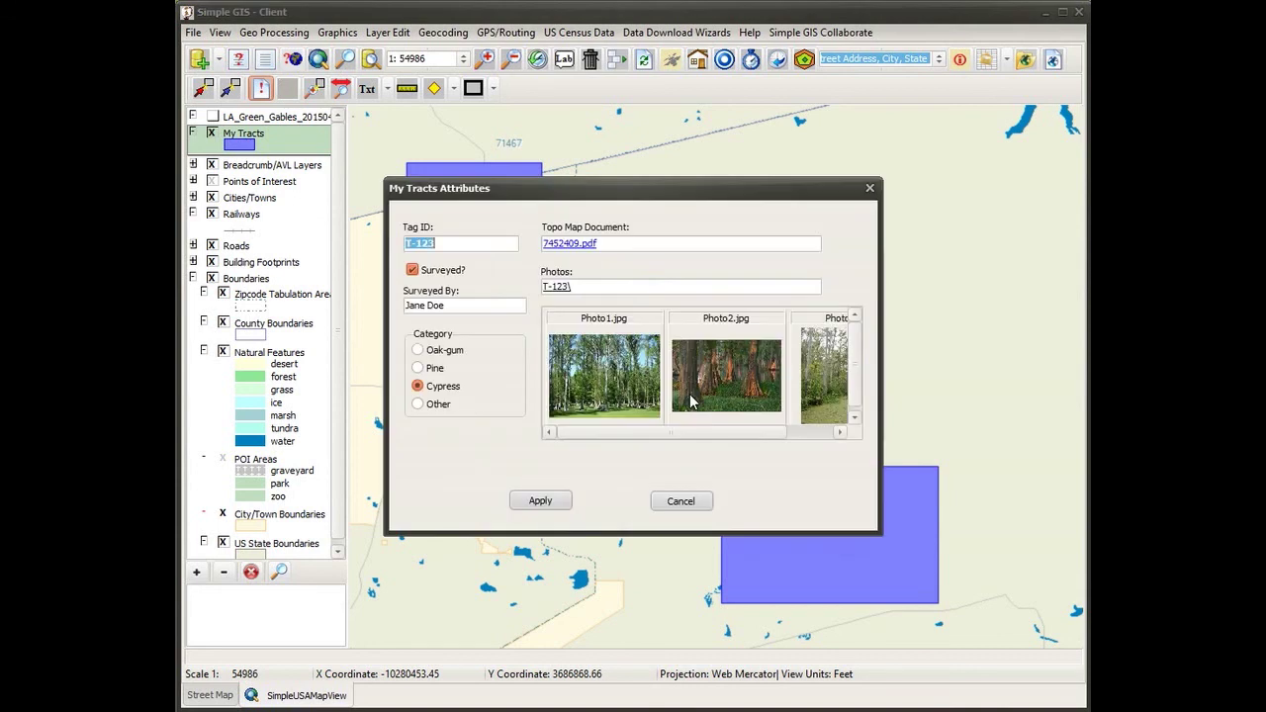
{"action": "left_click", "coordinate": [453, 243]}
{"action": "double_click", "coordinate": [422, 304]}
{"action": "left_click", "coordinate": [413, 270]}
{"action": "double_click", "coordinate": [598, 286]}
{"action": "left_click", "coordinate": [678, 503]}
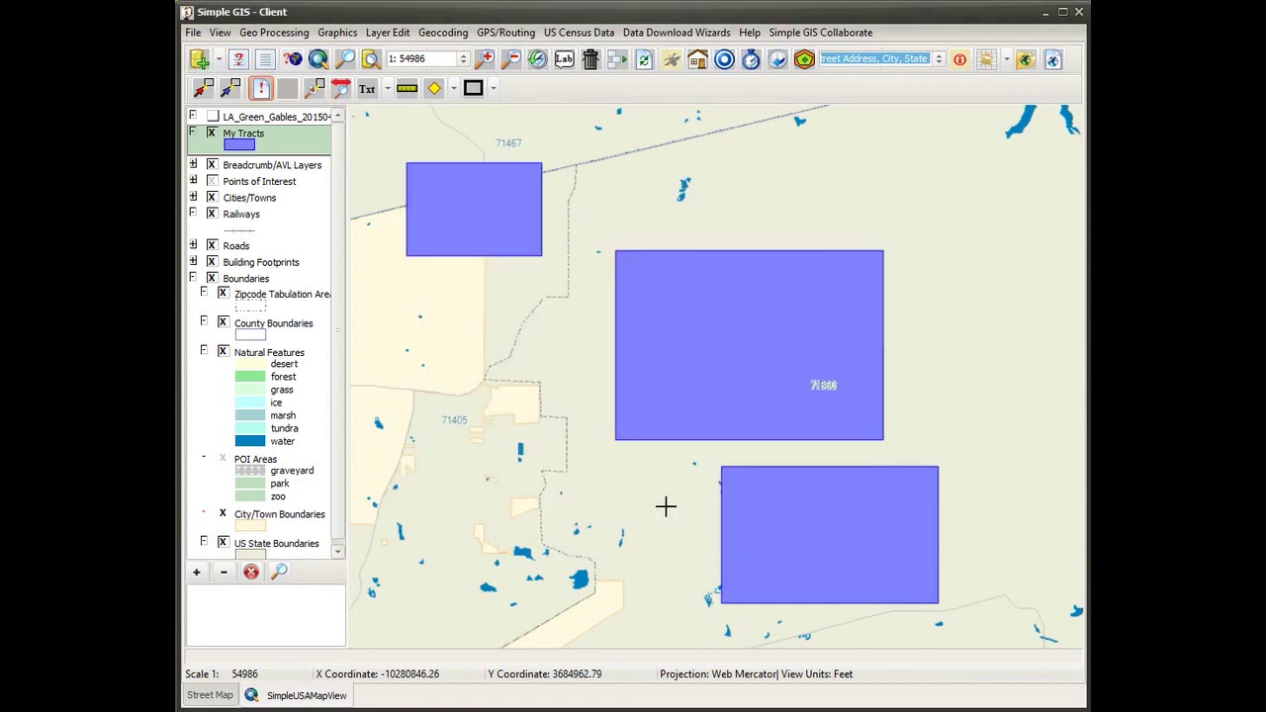